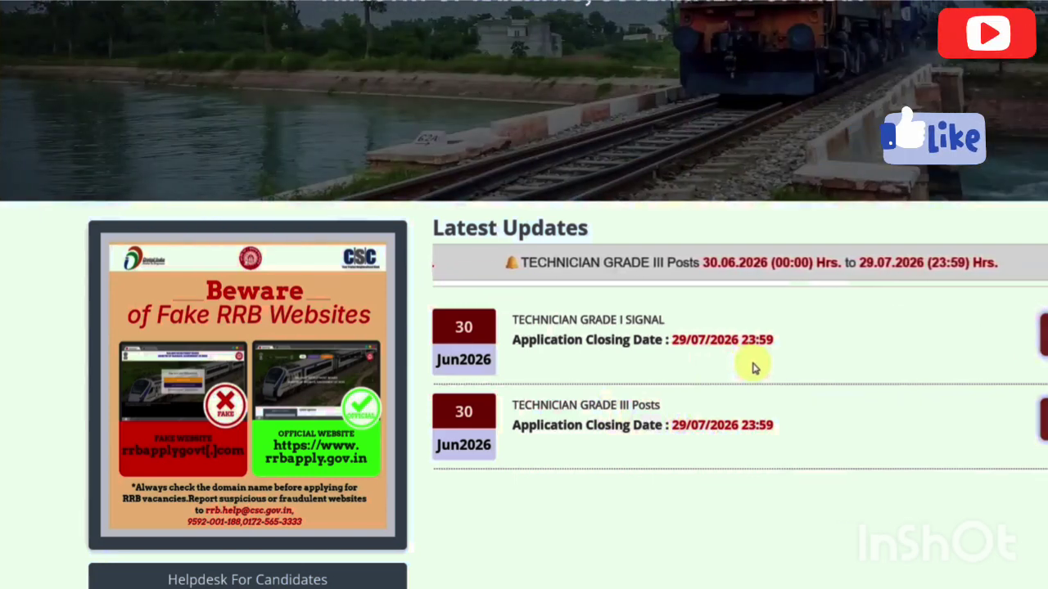
scroll(755, 369, "up", 4)
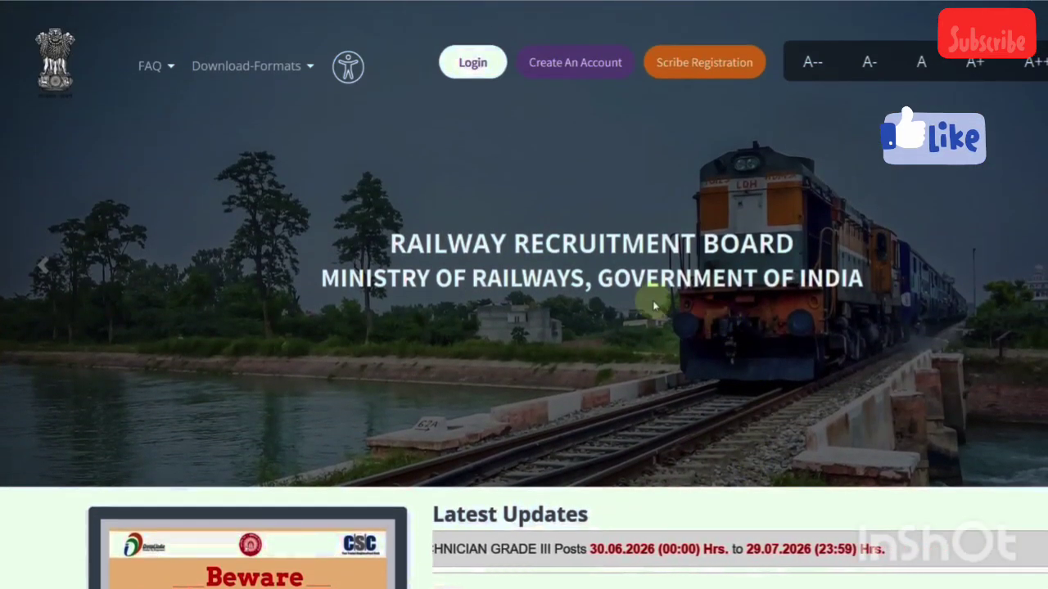
left_click(309, 72)
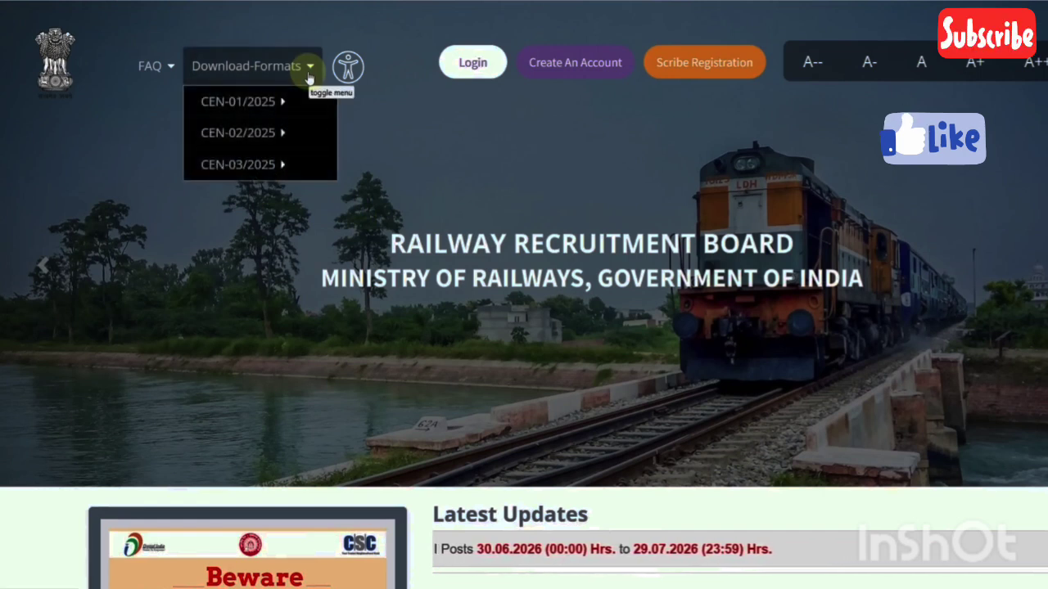
left_click(168, 70)
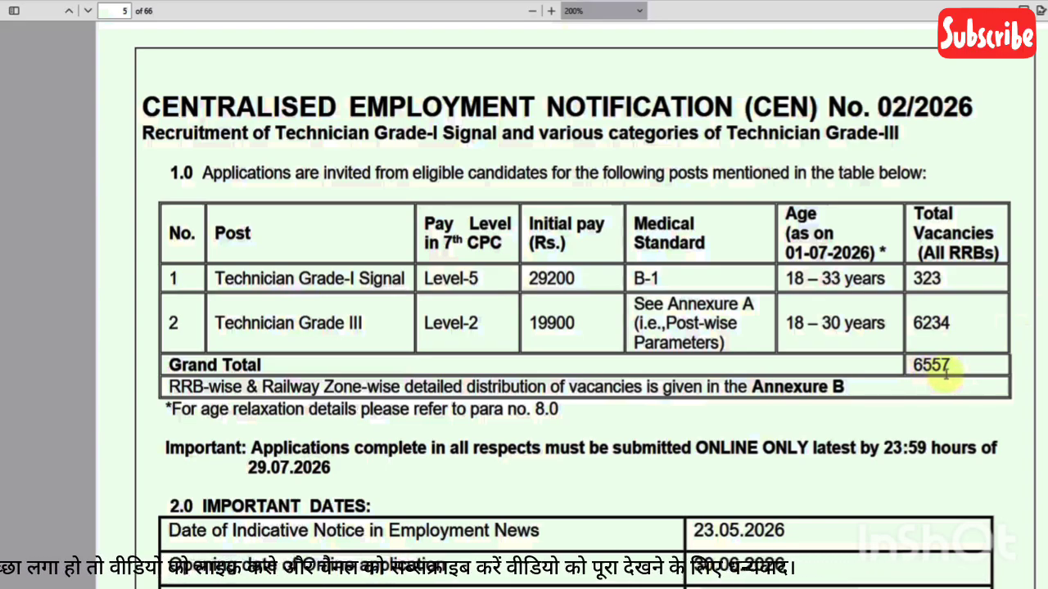
- Review the vacancy table and the important dates in the CEN 02/2026 notification
scroll(839, 380, "down", 3)
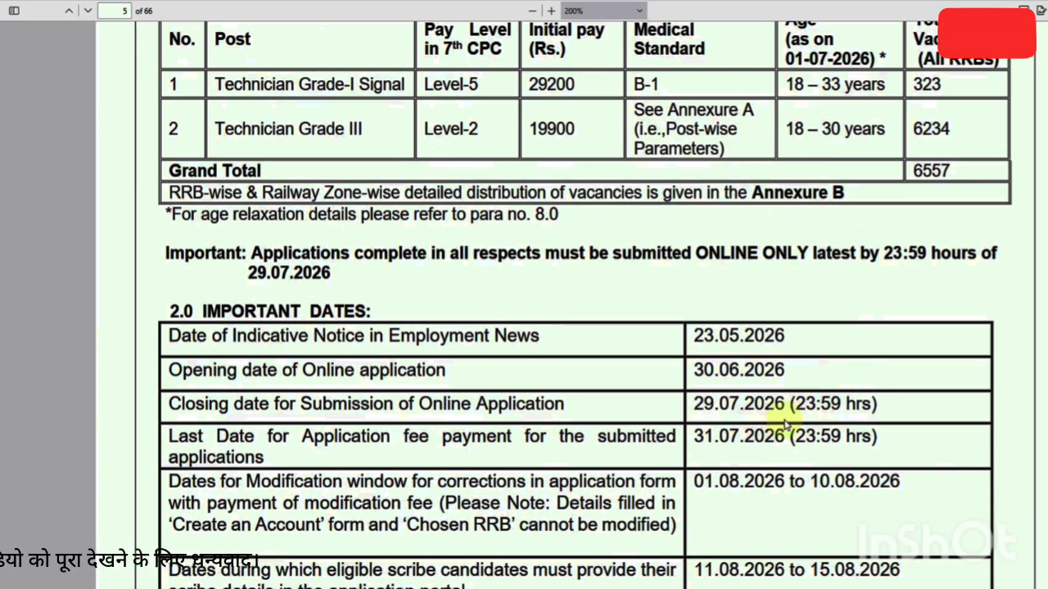
scroll(784, 425, "up", 3)
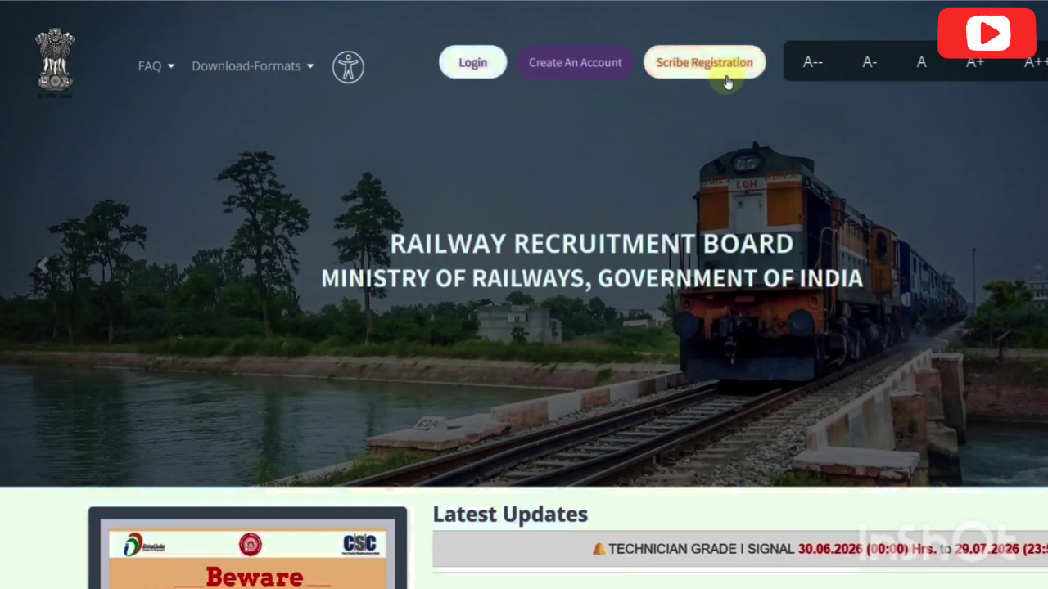
- Open the Create An Account form and acknowledge the note about already registered candidates
left_click(470, 72)
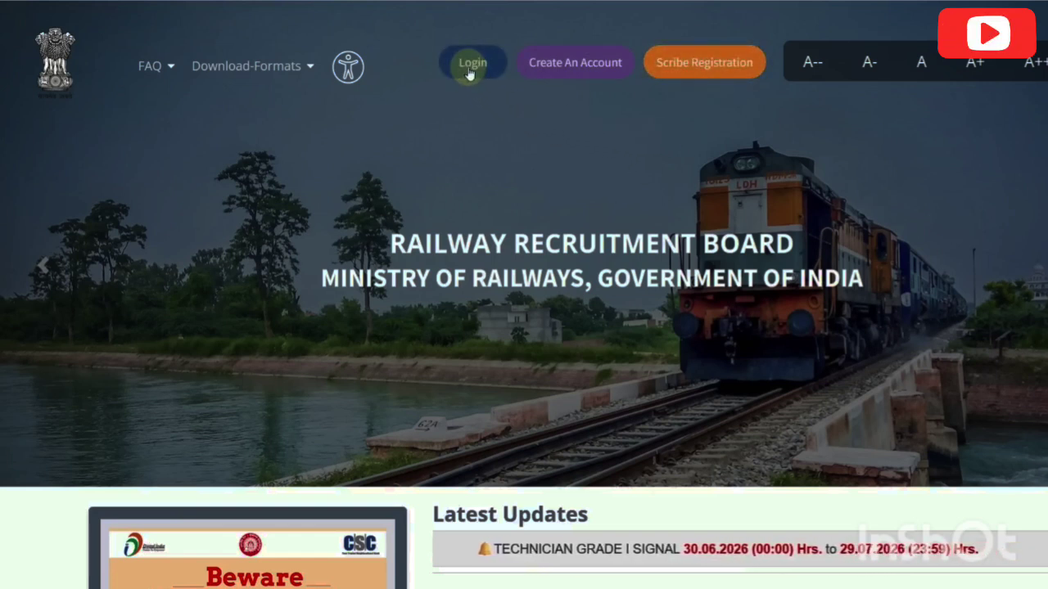
left_click(577, 67)
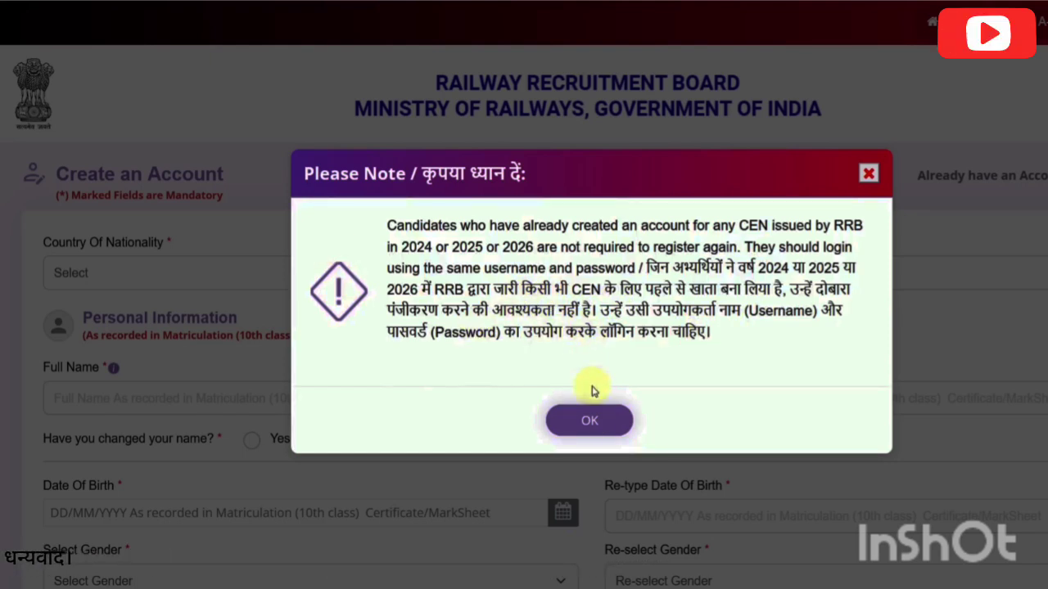
left_click(589, 420)
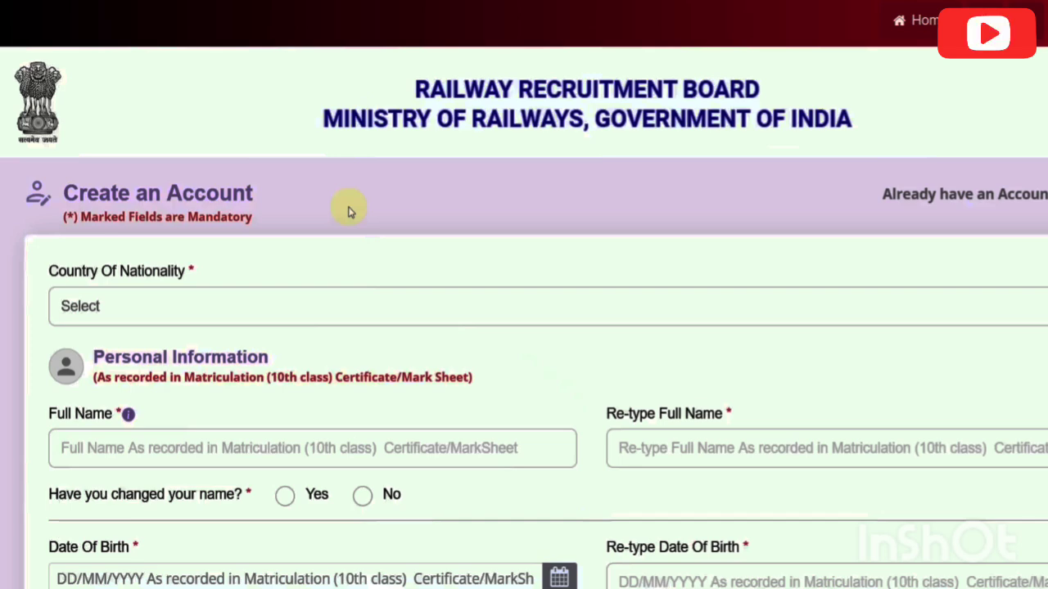
- Set the country of nationality to India and place the cursor in the Full Name field
scroll(347, 211, "down", 2)
left_click(178, 190)
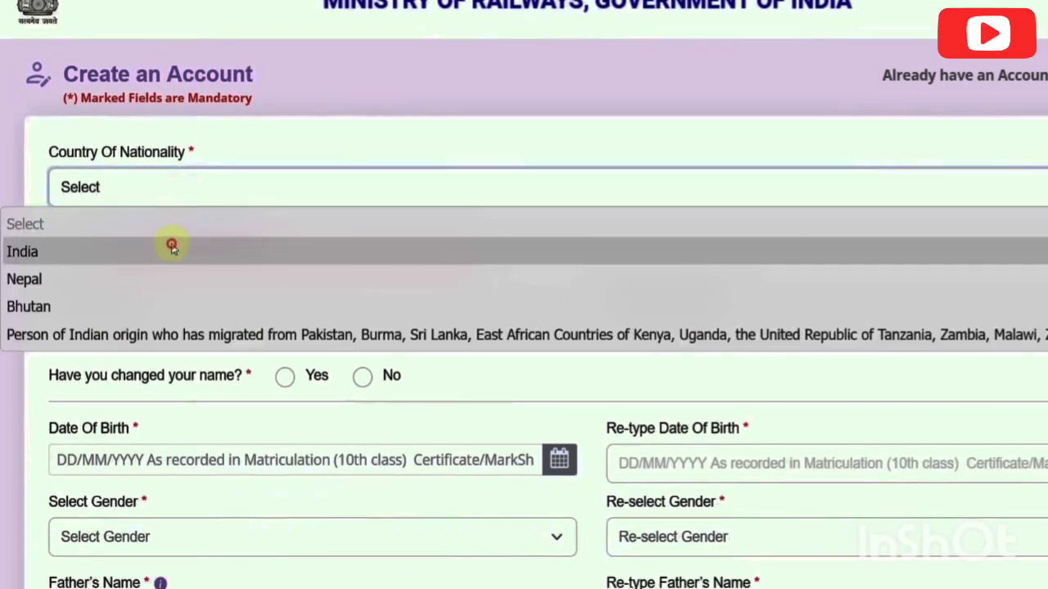
left_click(170, 248)
scroll(276, 249, "down", 2)
left_click(202, 218)
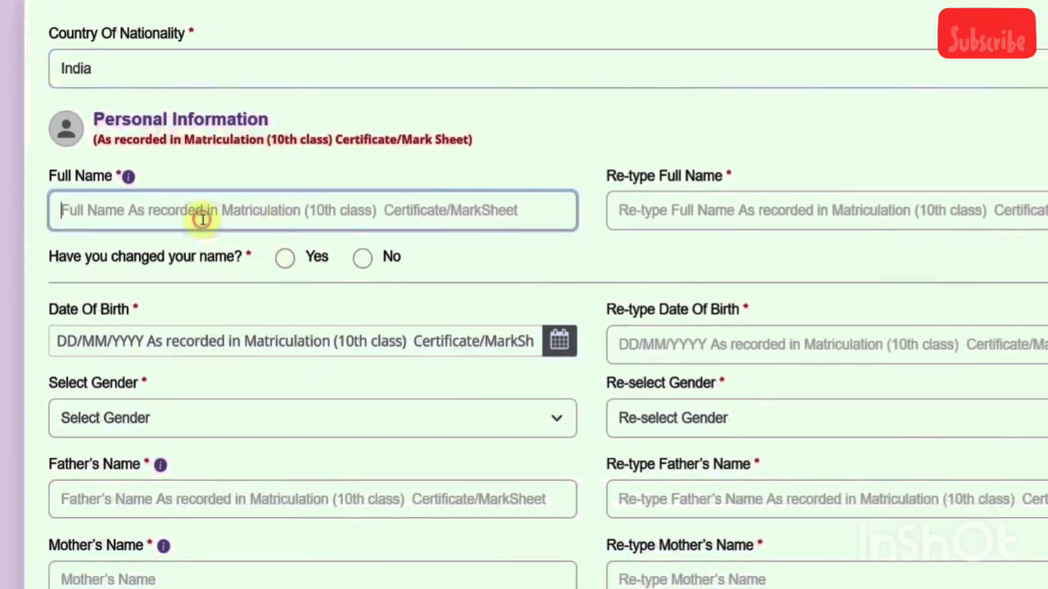
- Answer Yes to the changed-name question, agree to the legal documentation notice, and switch the answer to No
scroll(381, 245, "down", 2)
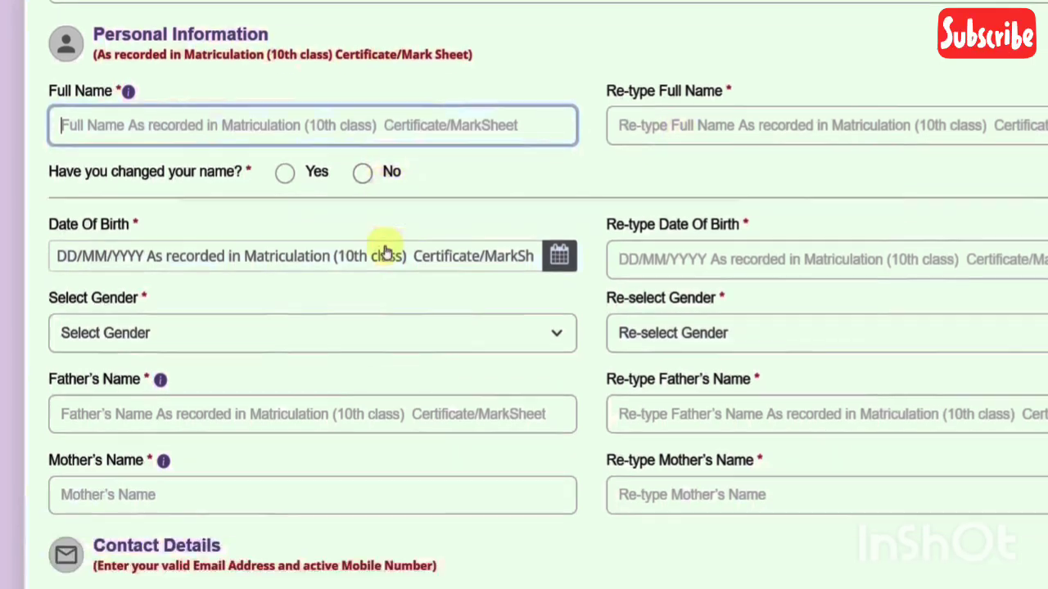
left_click(288, 143)
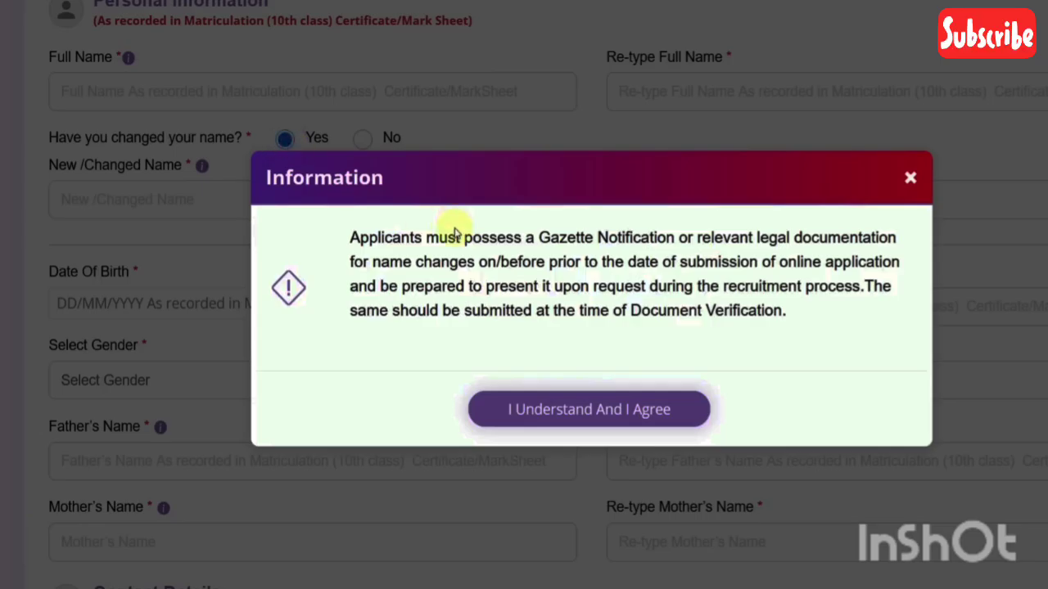
left_click(631, 405)
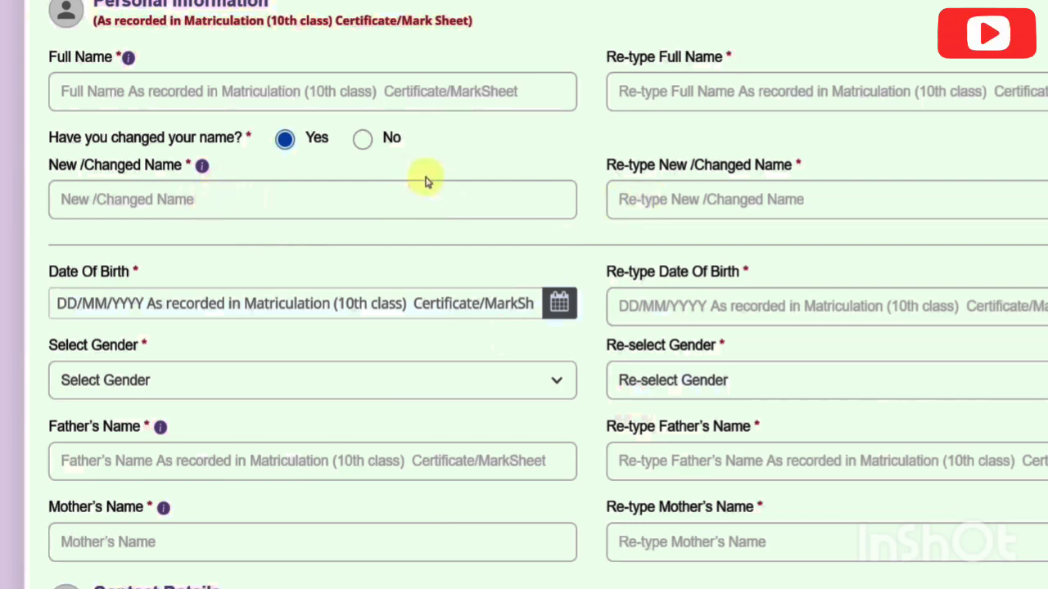
left_click(362, 140)
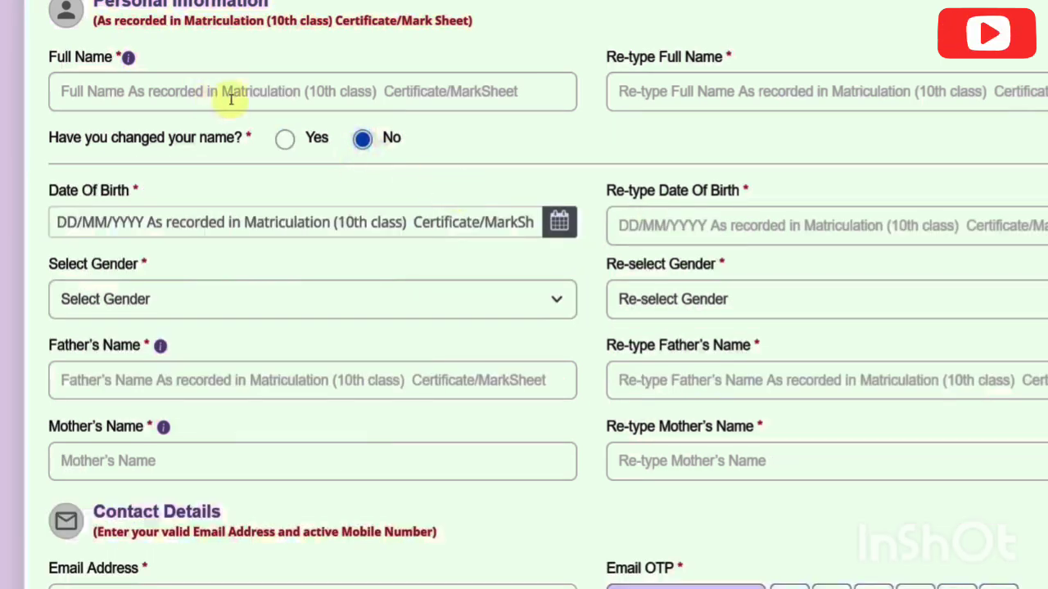
- Look at the Date Of Birth calendar and move on to the Re-type Date Of Birth field
left_click(476, 218)
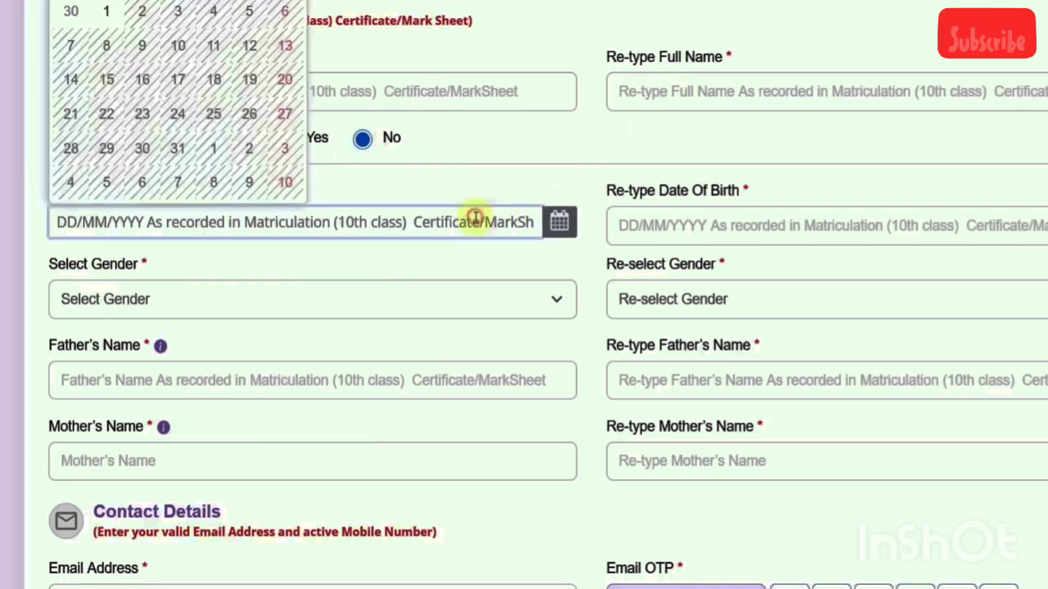
scroll(478, 217, "up", 1)
scroll(381, 155, "up", 1)
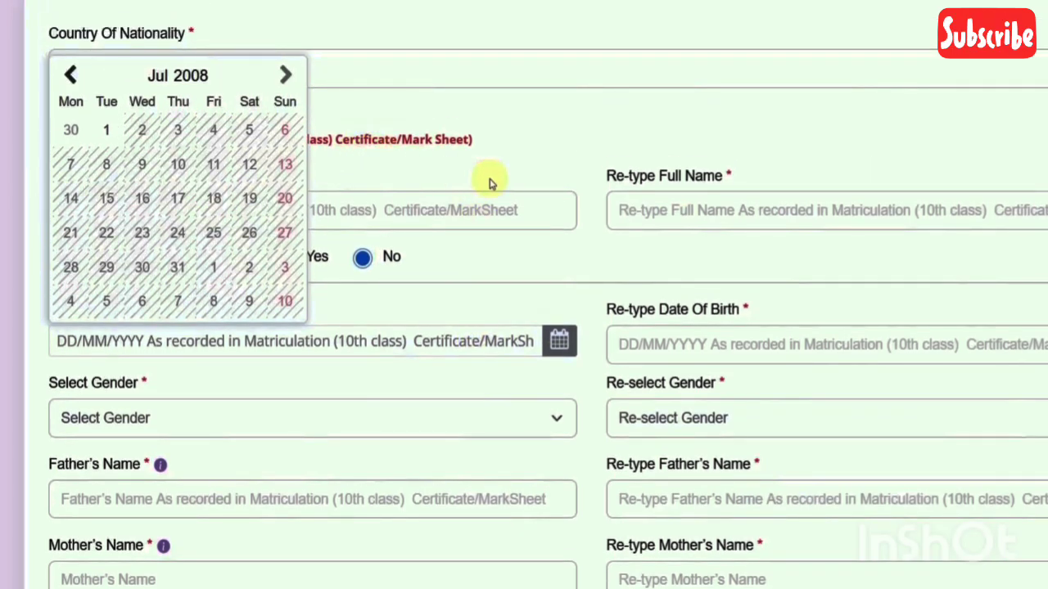
scroll(491, 180, "down", 3)
left_click(648, 106)
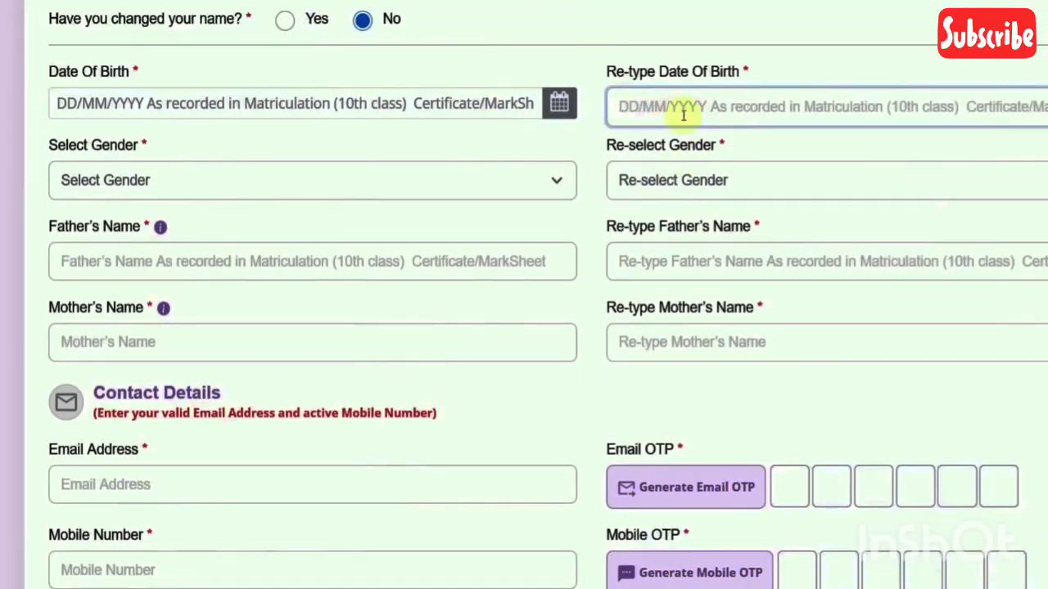
- Set the gender to Male and re-select Male in the confirmation field
left_click(254, 179)
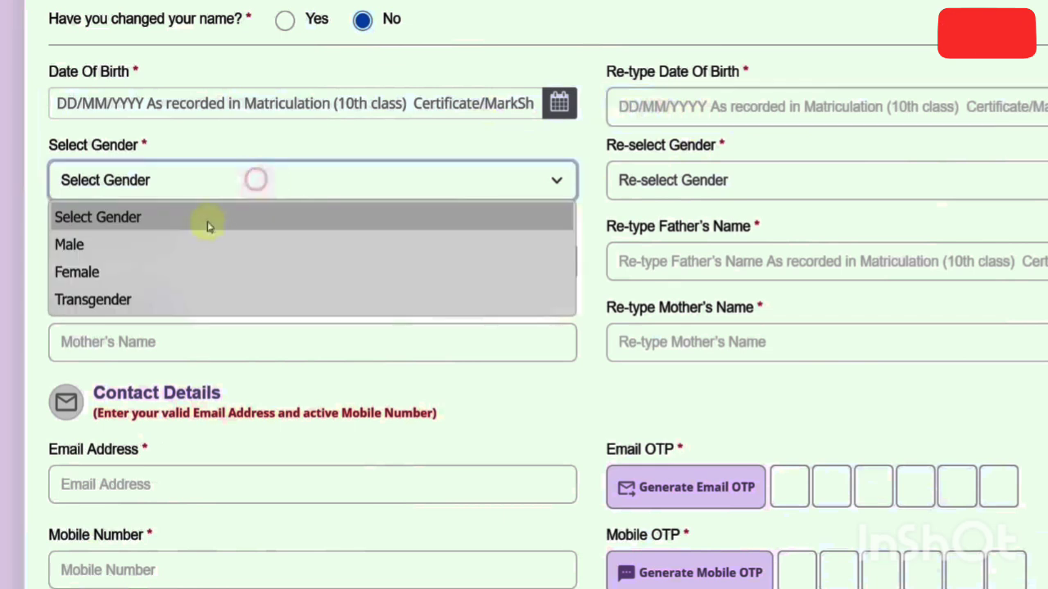
left_click(207, 237)
left_click(610, 192)
left_click(628, 241)
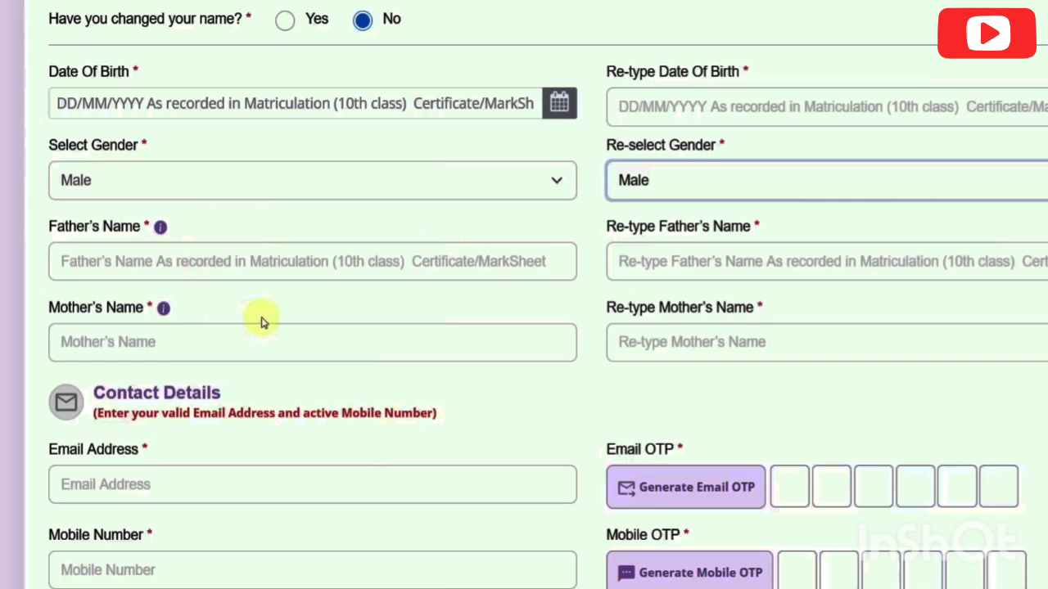
- Try Aadhaar card verification and the no-Aadhaar alternative, selecting PAN as the valid proof of ID
scroll(263, 319, "down", 3)
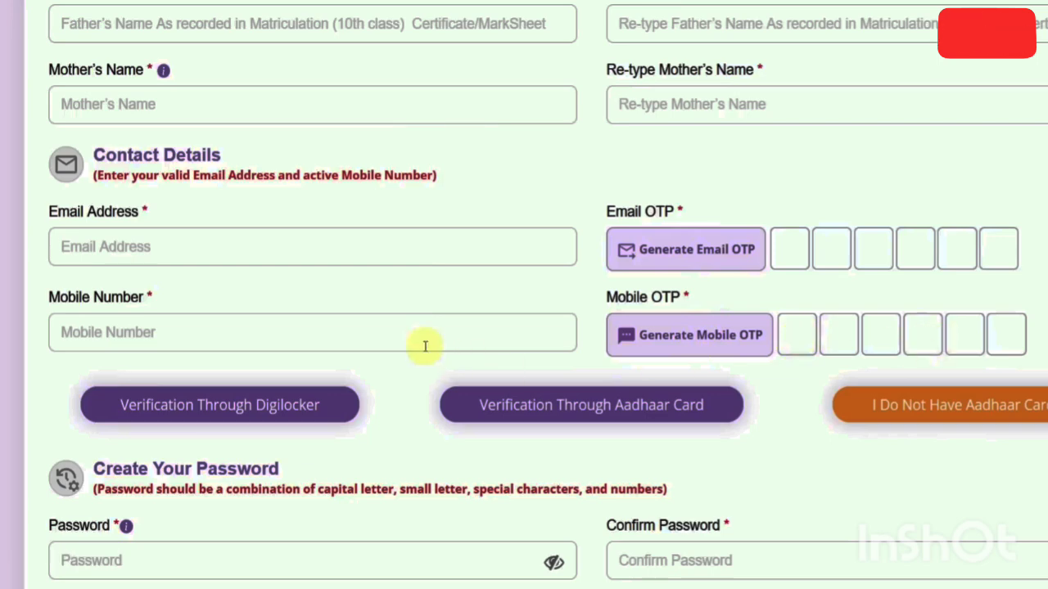
scroll(425, 346, "down", 3)
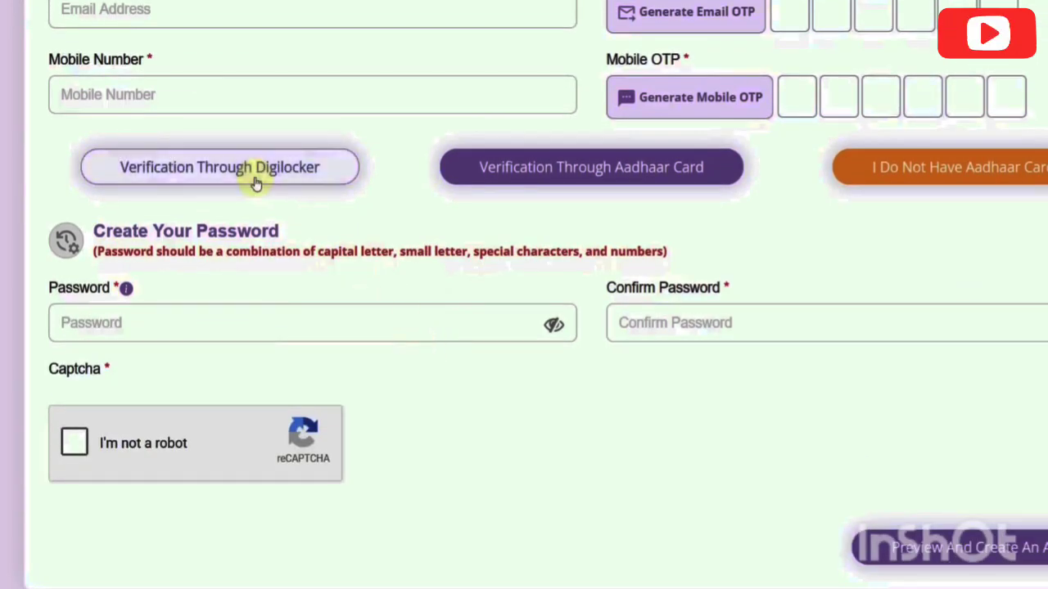
left_click(544, 171)
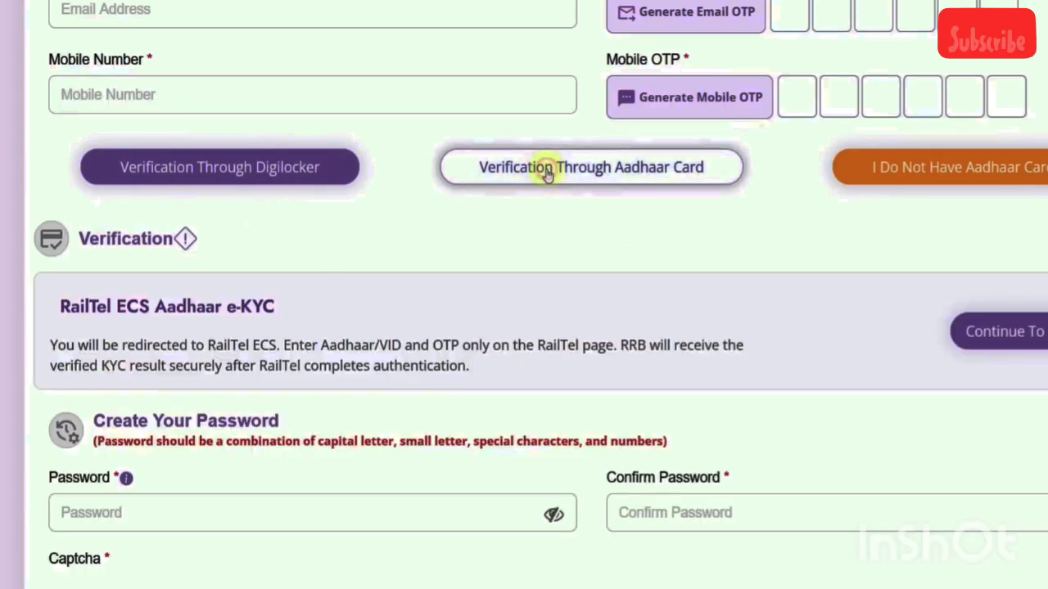
left_click(889, 172)
left_click(658, 383)
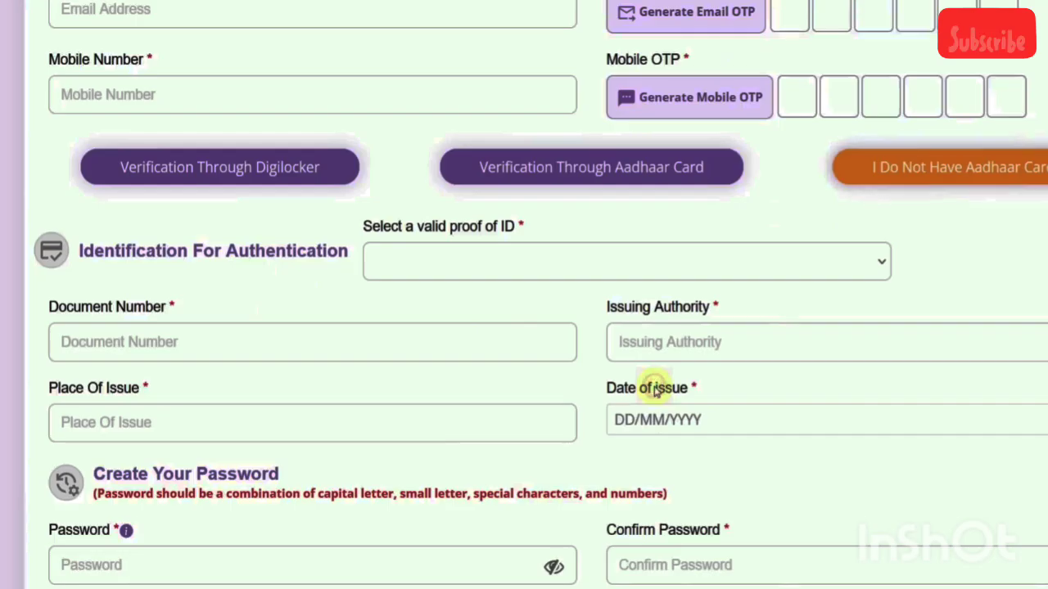
left_click(399, 264)
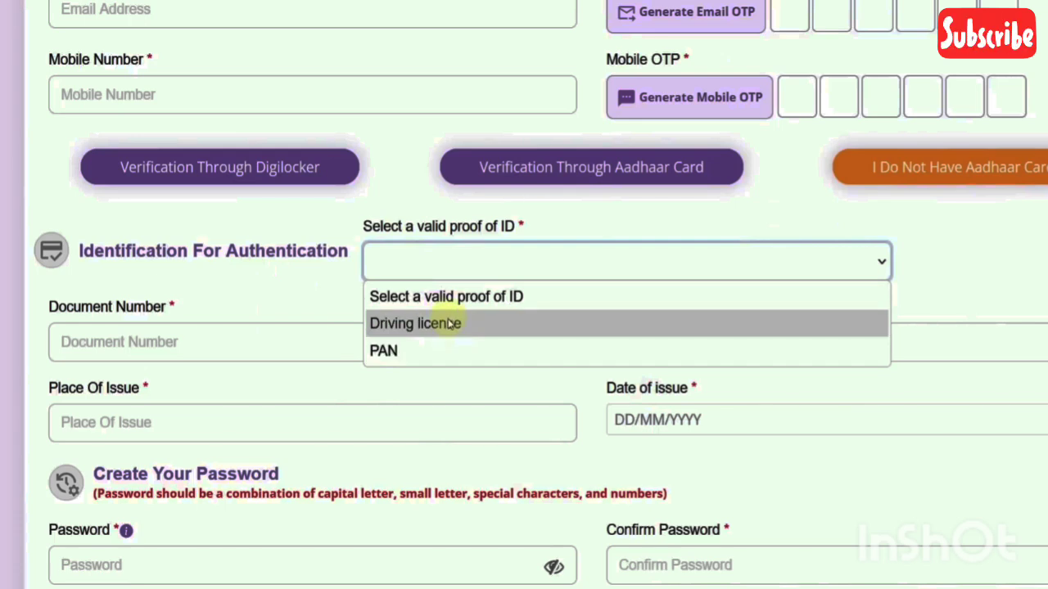
left_click(423, 352)
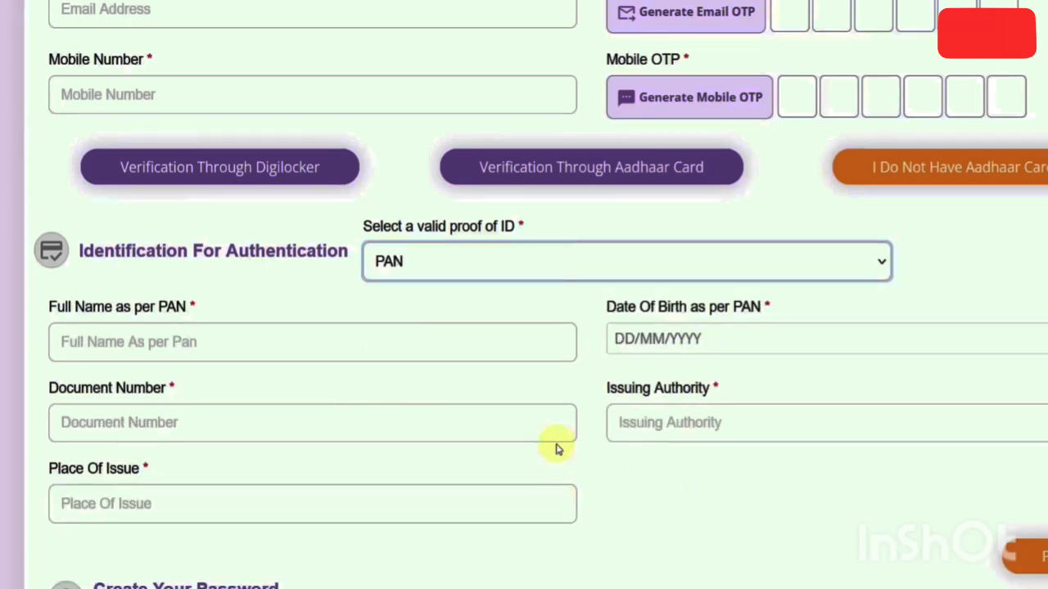
- Choose verification through Aadhaar card and try to continue to the RailTel ECS e-KYC authentication
left_click(575, 182)
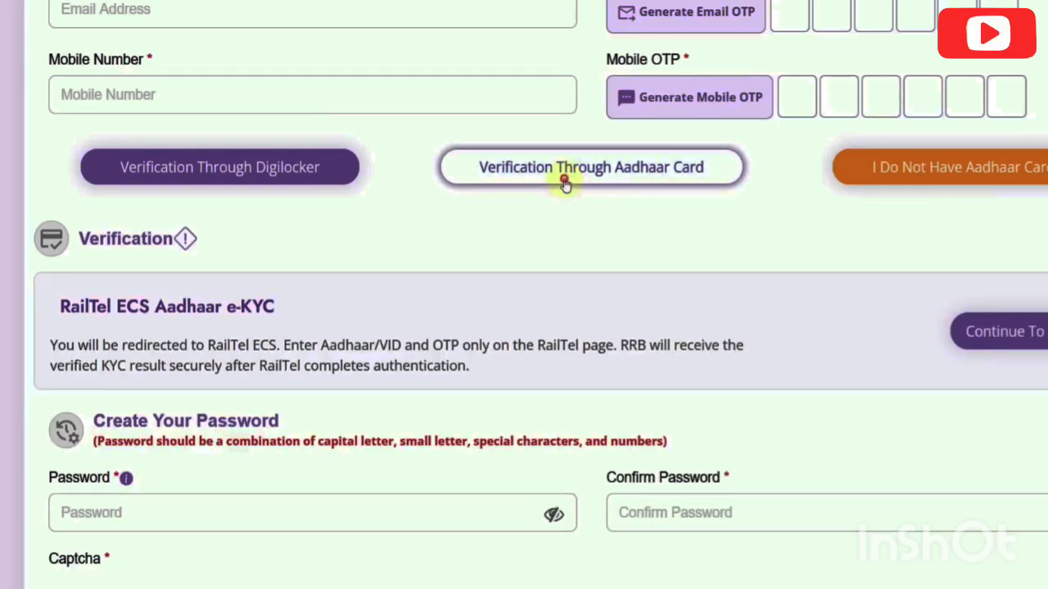
scroll(573, 196, "down", 3)
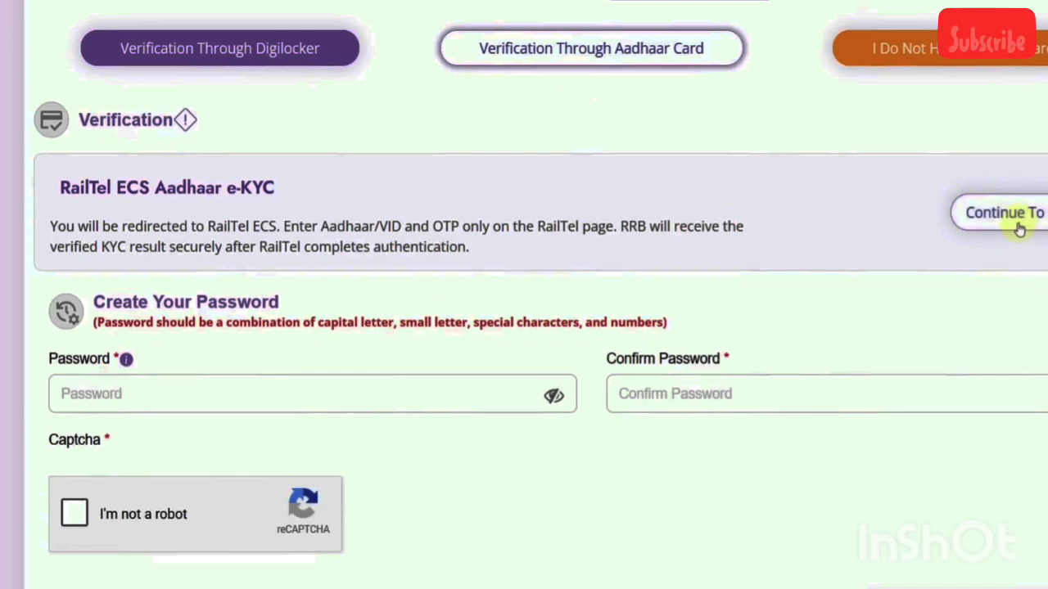
left_click(1005, 212)
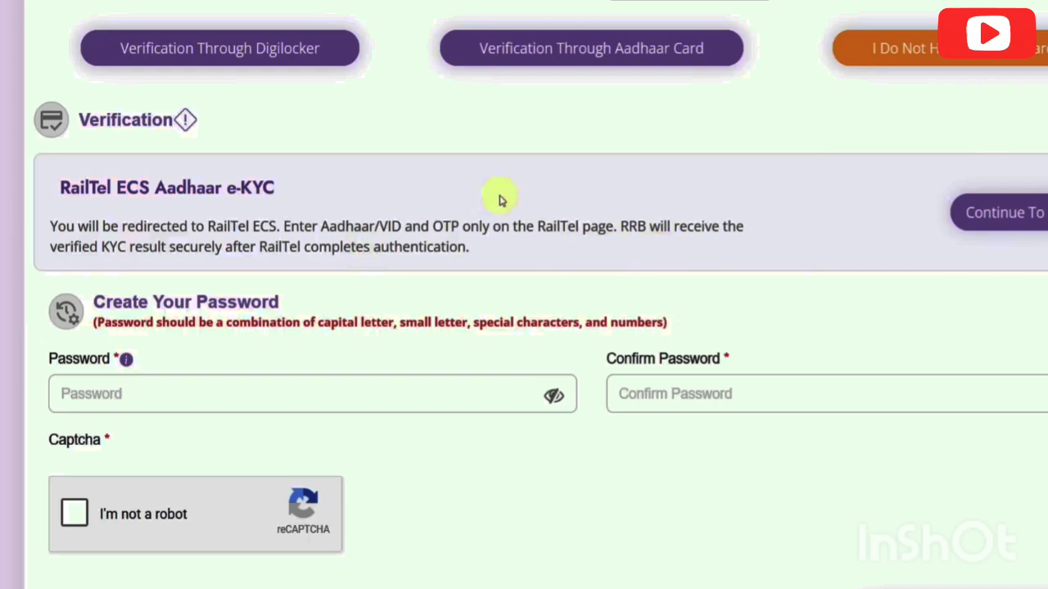
- Try to start verification through Digilocker, checking the form fields above it
left_click(259, 61)
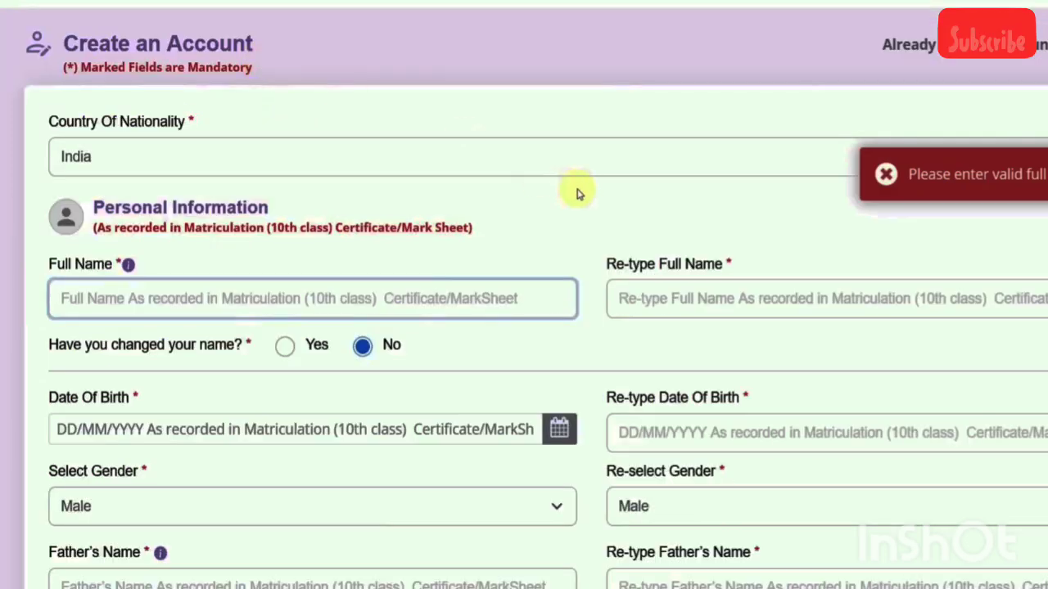
scroll(578, 192, "down", 5)
scroll(578, 194, "down", 3)
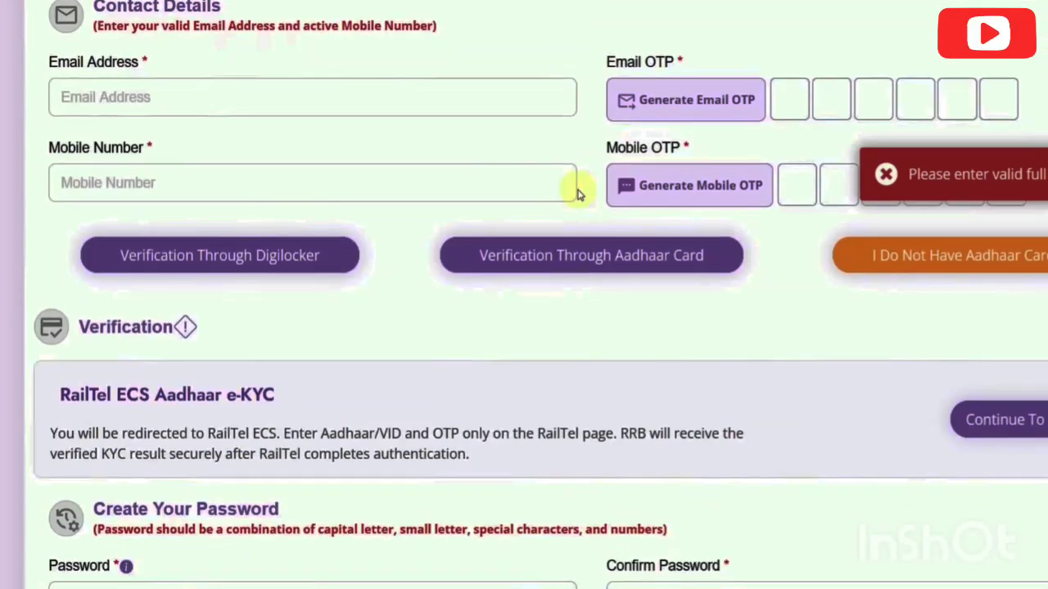
left_click(204, 270)
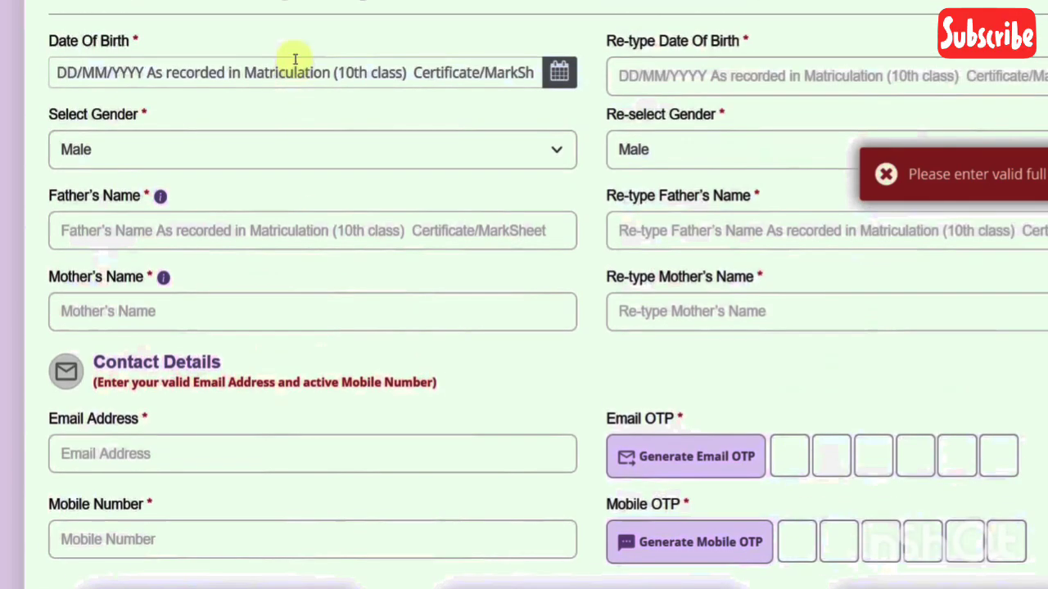
scroll(485, 278, "down", 4)
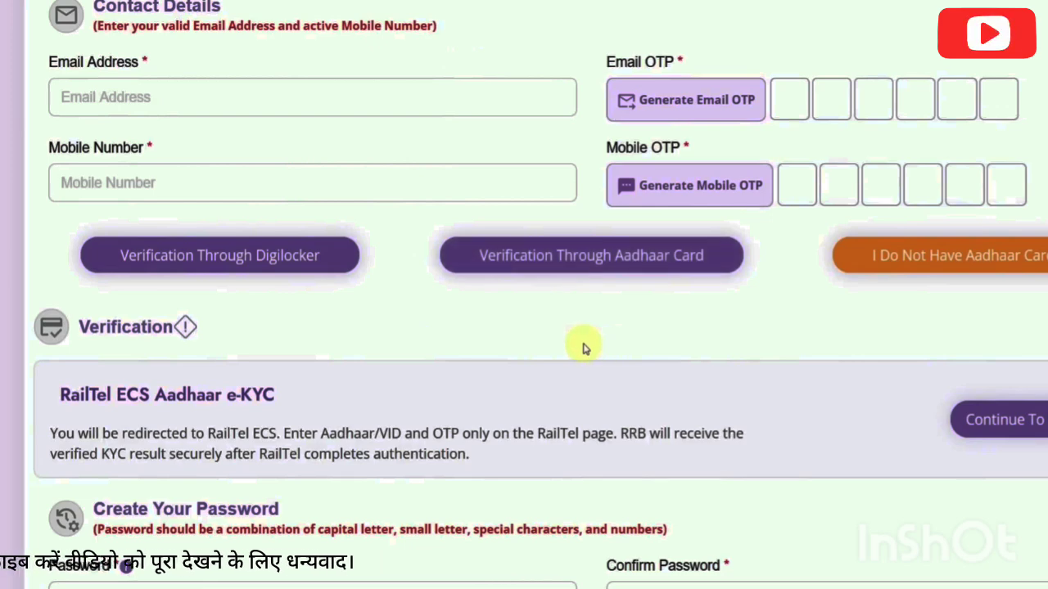
- Look at the Password field in the Create Your Password section and open the text editor note showing an example password
scroll(582, 346, "down", 3)
left_click(177, 360)
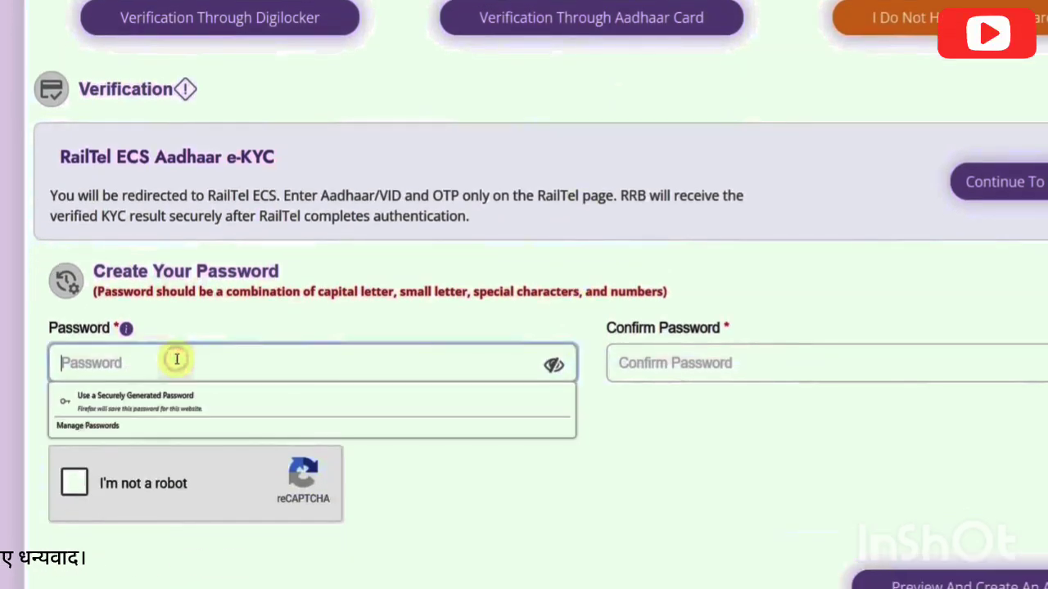
left_click(259, 325)
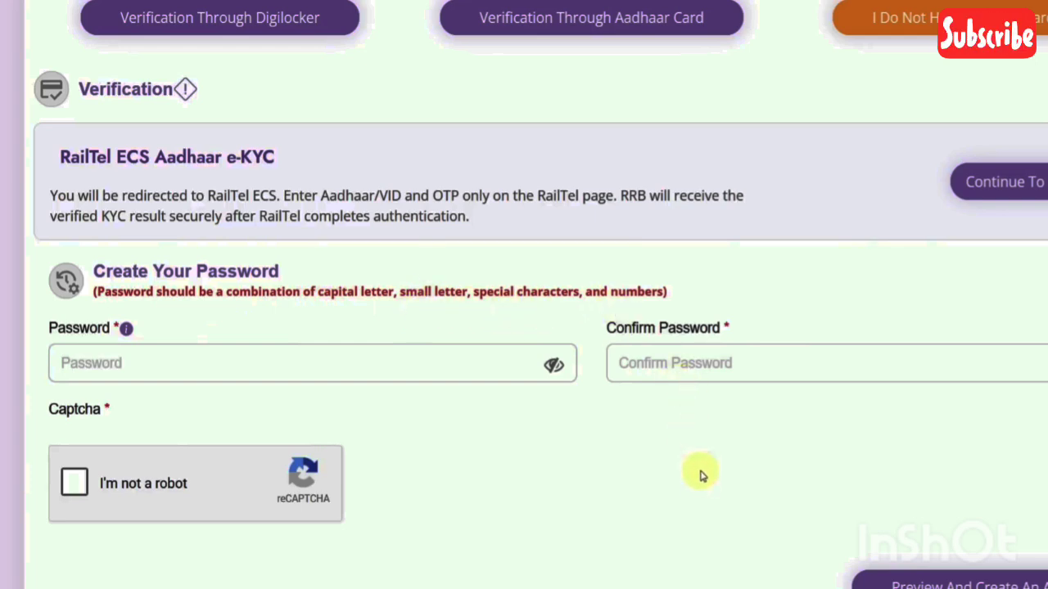
left_click(634, 586)
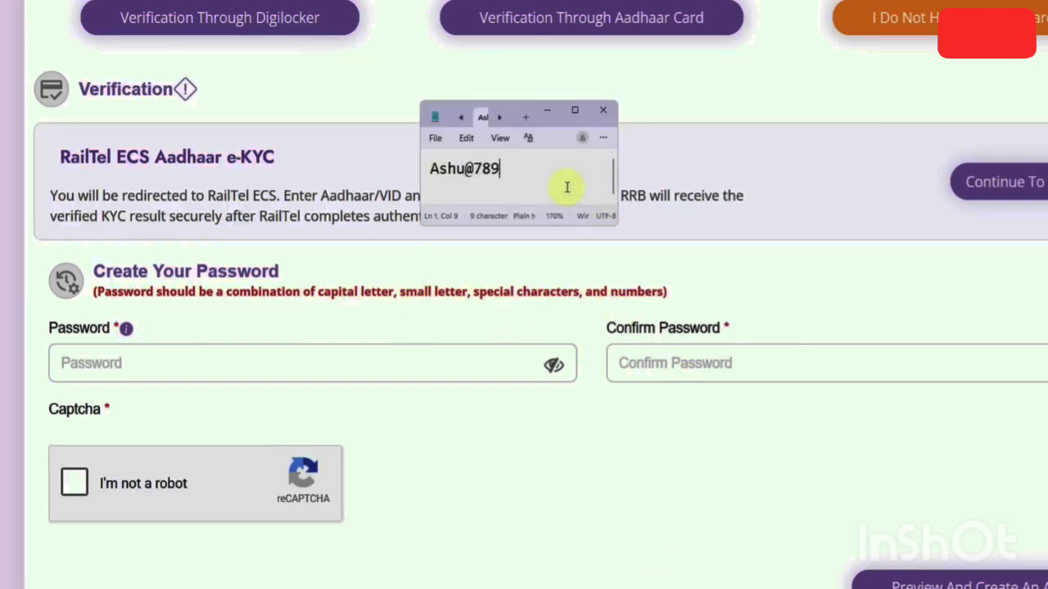
- Enlarge the example password in the text note for reading and close the note
scroll(567, 187, "up", 10)
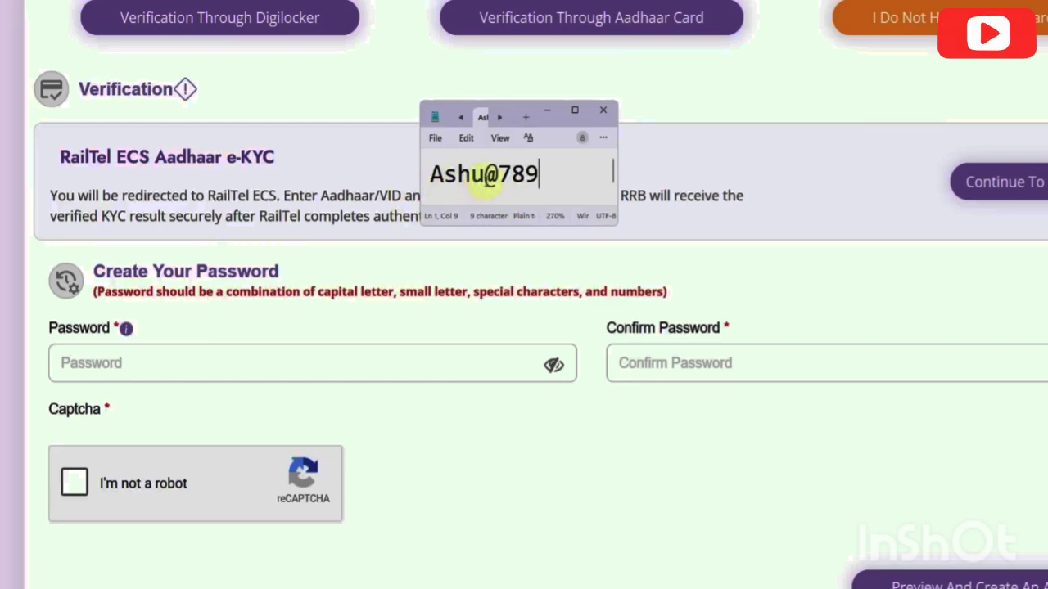
left_click(605, 111)
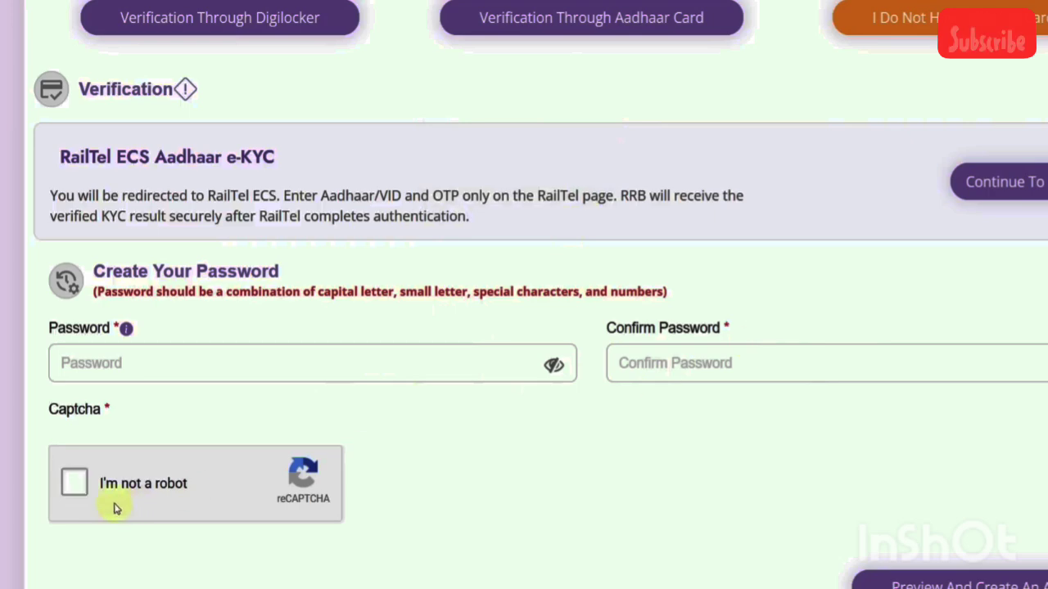
- Open and dismiss the reCAPTCHA image challenge, and request the preview and creation of the account
left_click(82, 495)
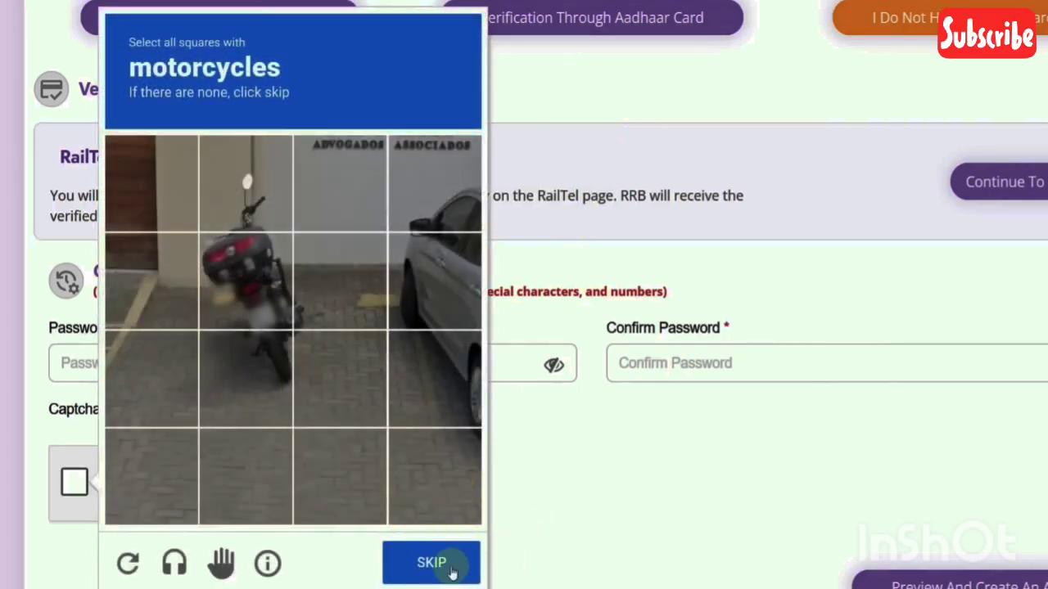
left_click(614, 496)
scroll(614, 496, "down", 2)
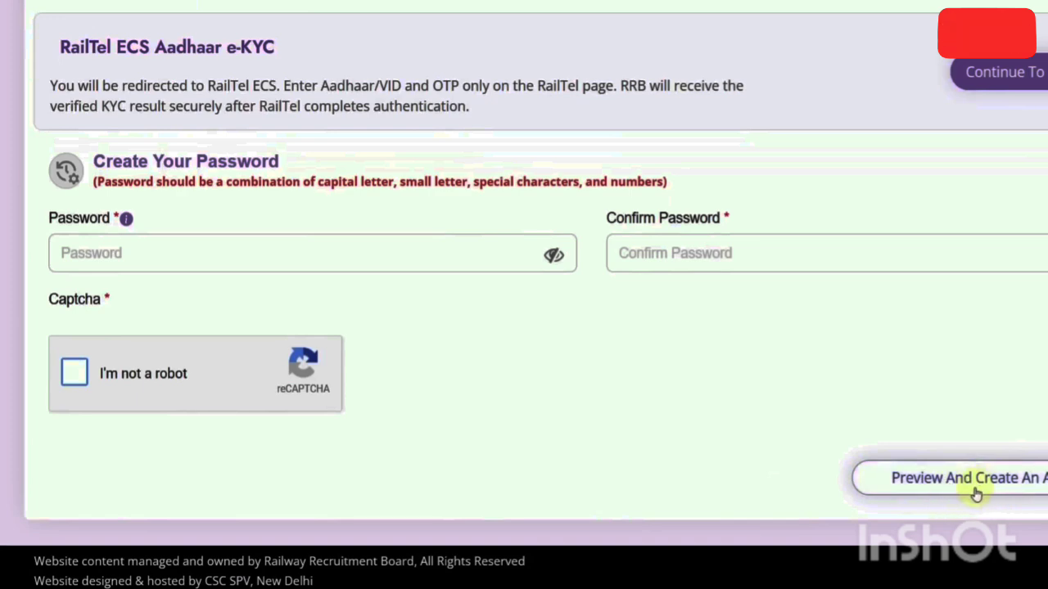
left_click(966, 478)
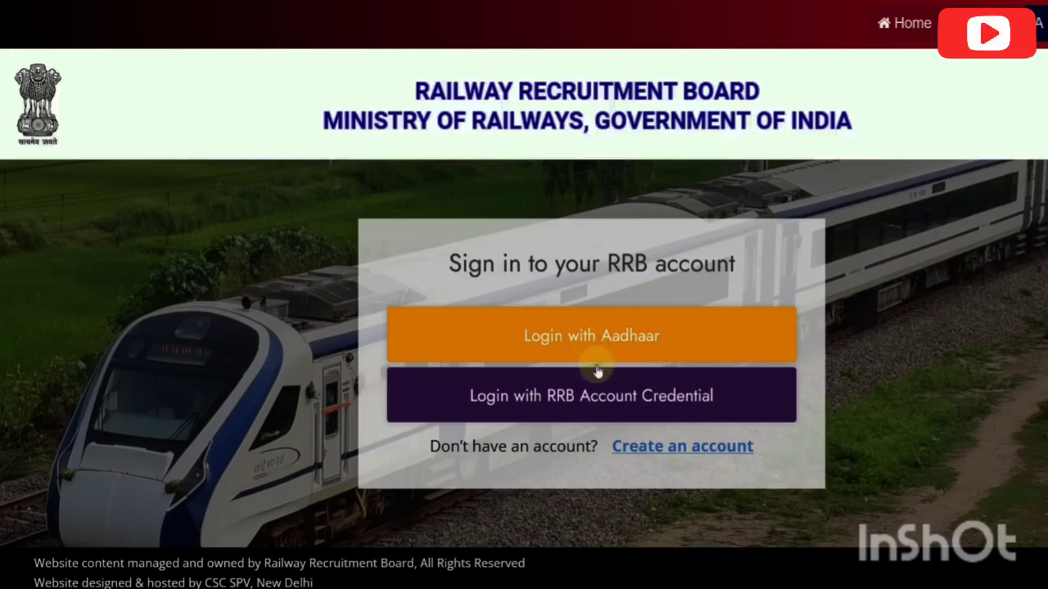
- Open the sign-in form for RRB account credentials, view the forgotten-password form and cancel it
left_click(603, 397)
scroll(602, 397, "down", 2)
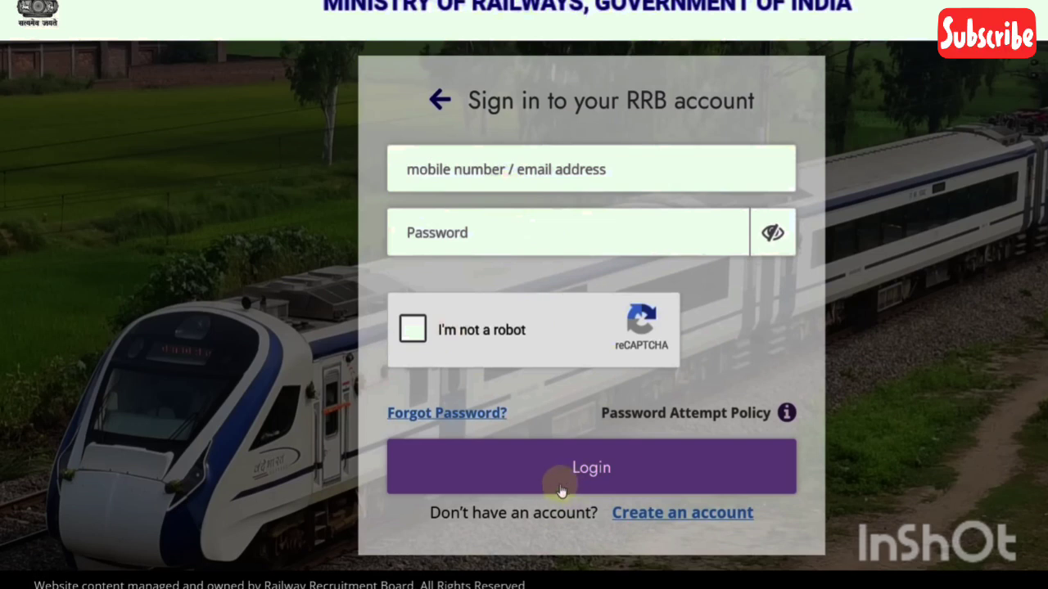
left_click(460, 415)
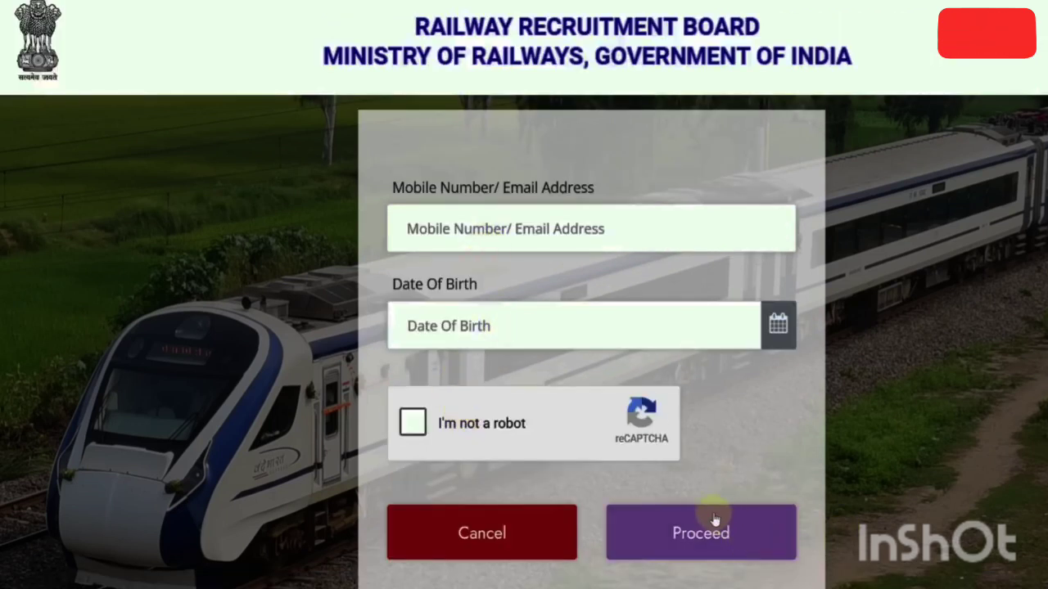
left_click(550, 524)
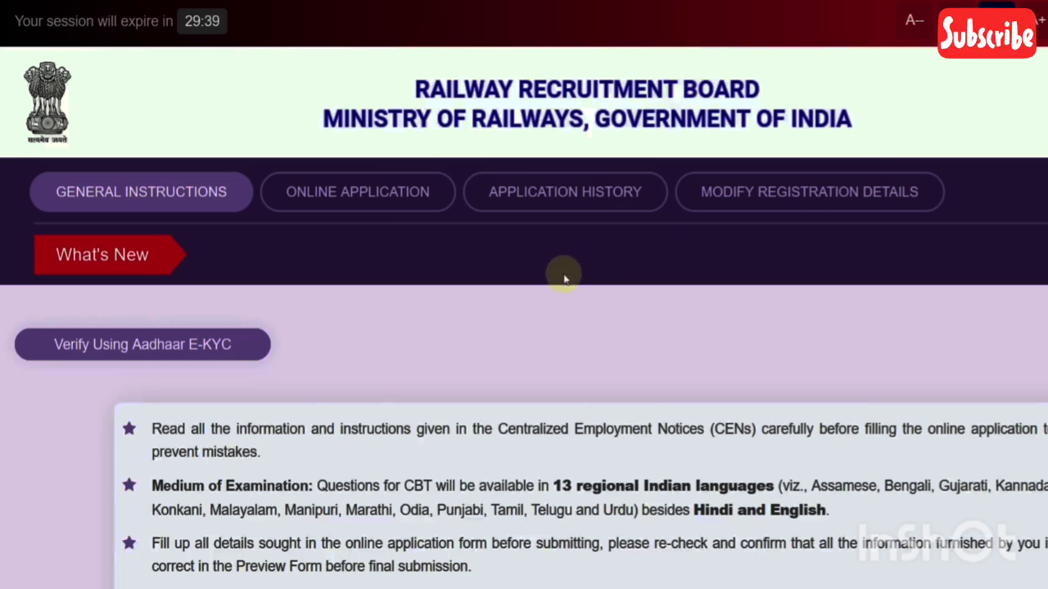
- Open the online application section and look over the CEN 02/2026 Technician Grade I Signal and Grade III notices
left_click(350, 204)
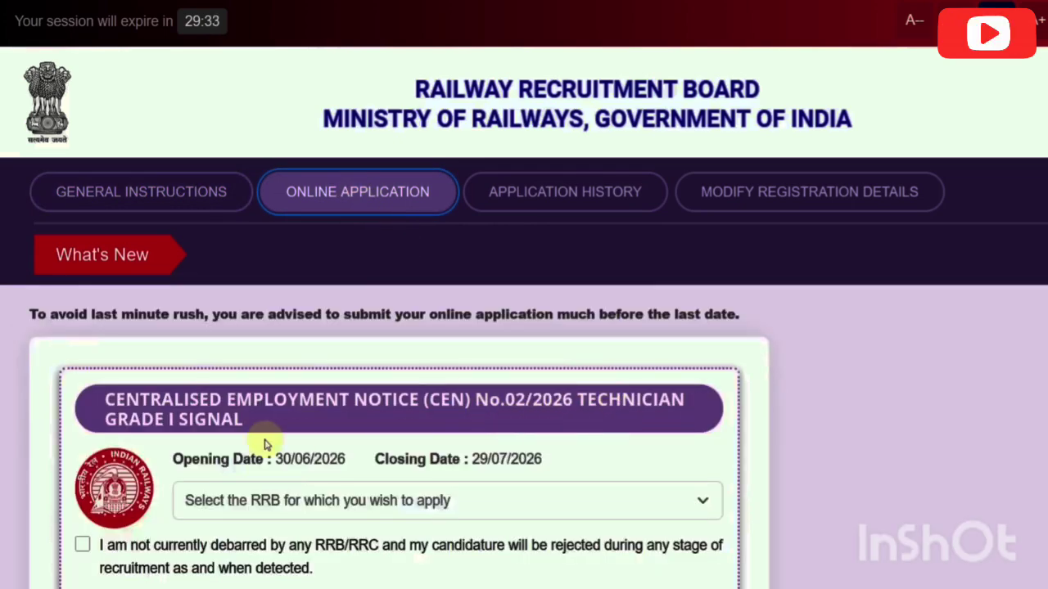
scroll(265, 438, "down", 4)
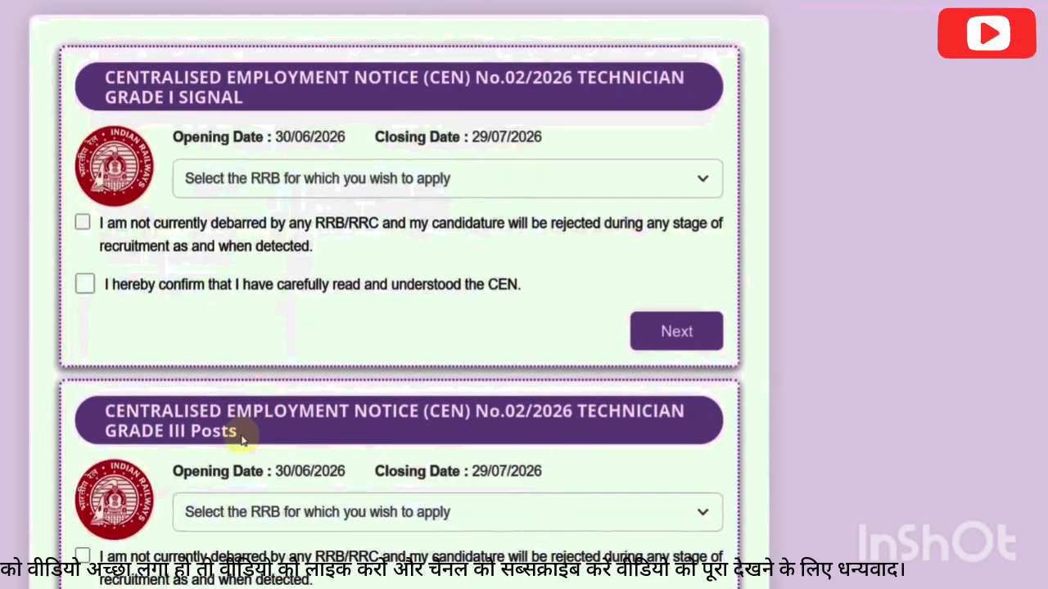
scroll(243, 438, "up", 3)
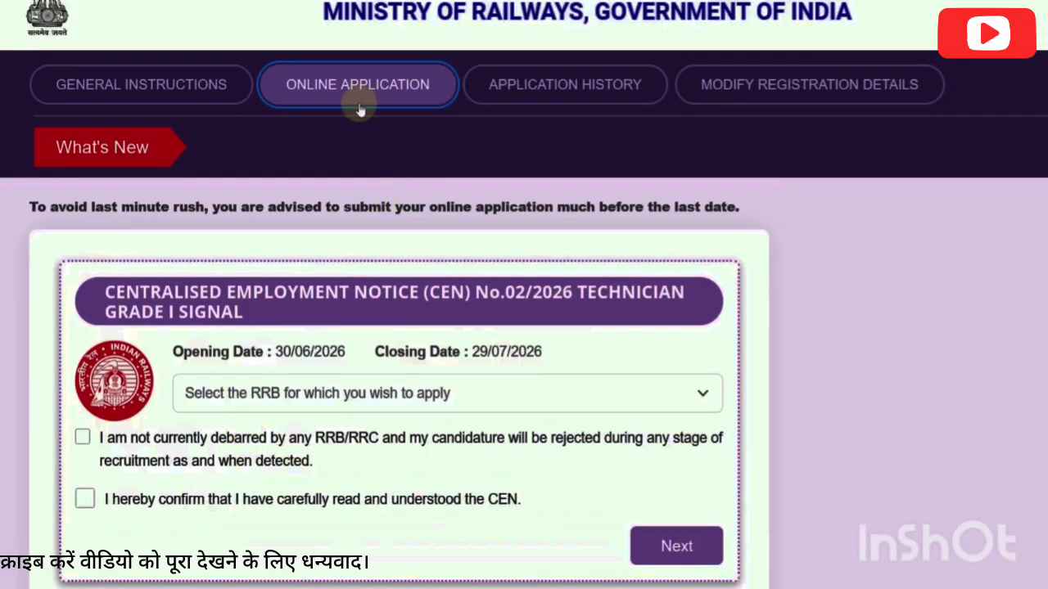
- Start Aadhaar e-KYC verification from the general instructions page, go to the VID or Aadhaar number field and tick the consent declaration
left_click(185, 98)
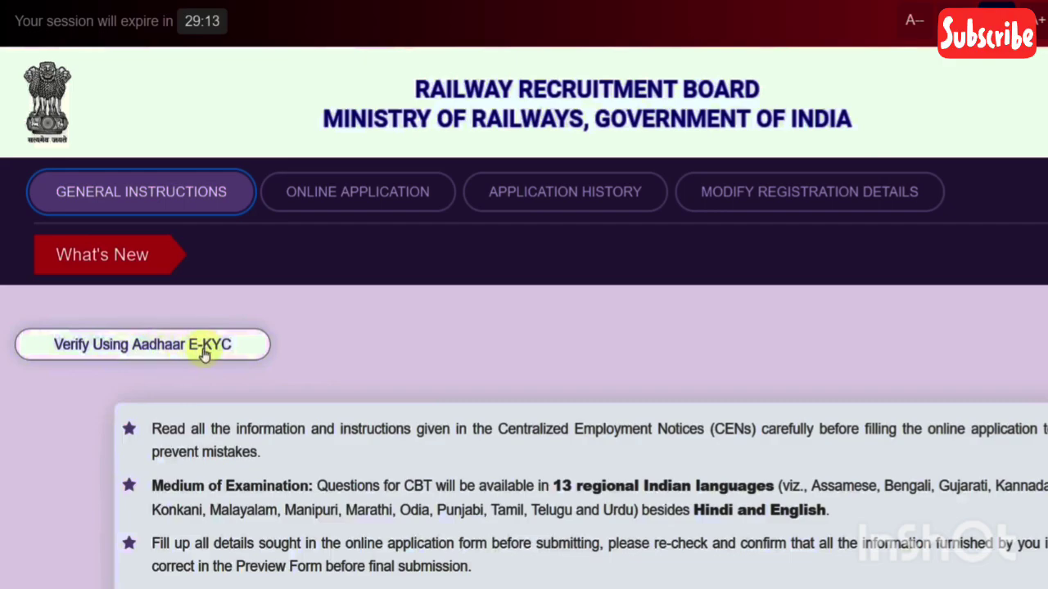
left_click(173, 347)
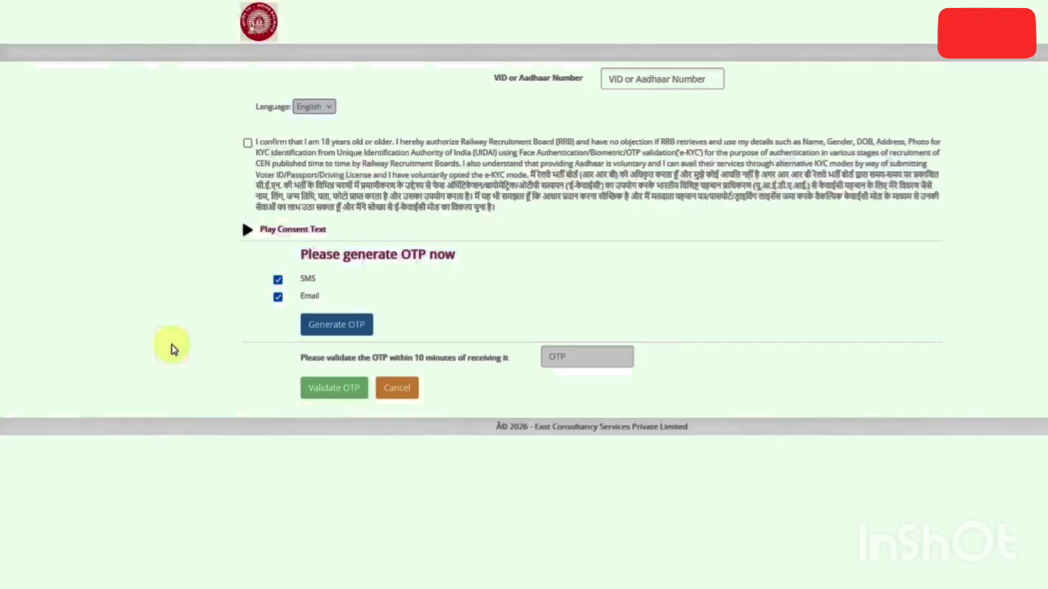
left_click(632, 79)
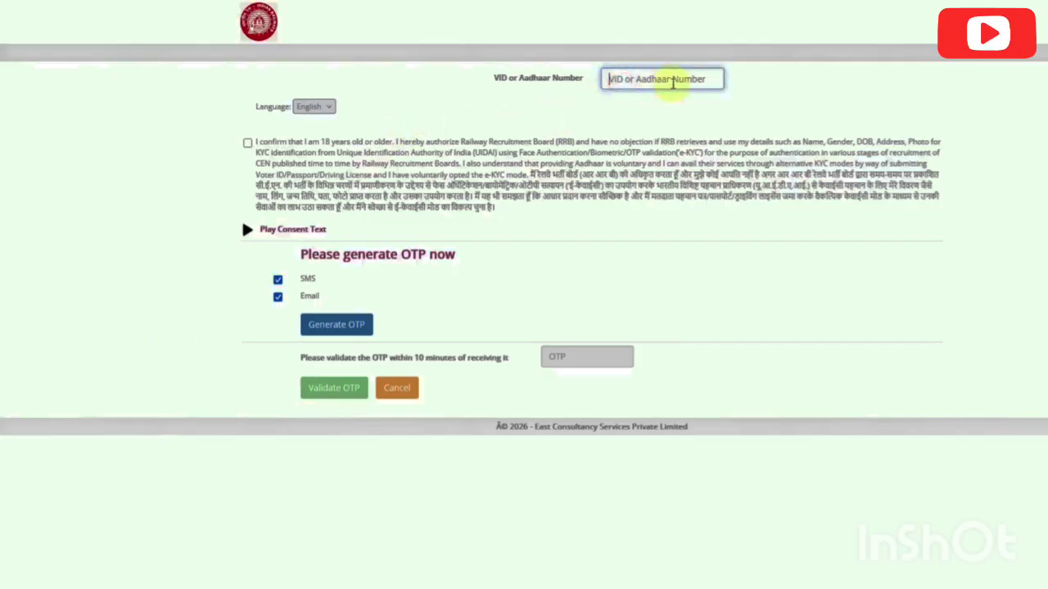
left_click(247, 144)
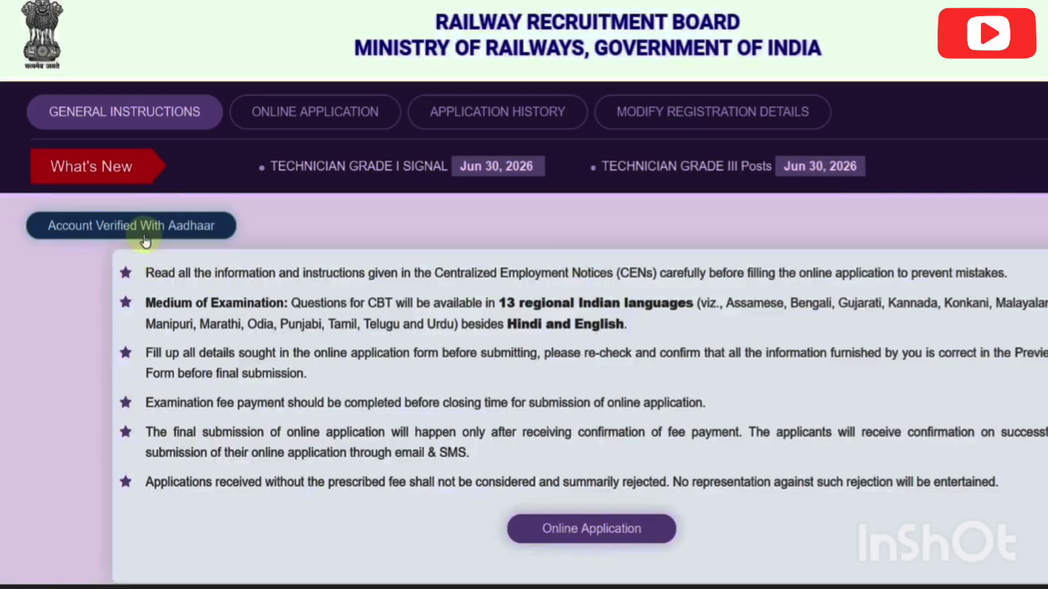
- Open the online application section and choose Mumbai as the RRB for the CEN 02/2026 Technician Grade III posts
left_click(297, 116)
scroll(434, 240, "down", 1)
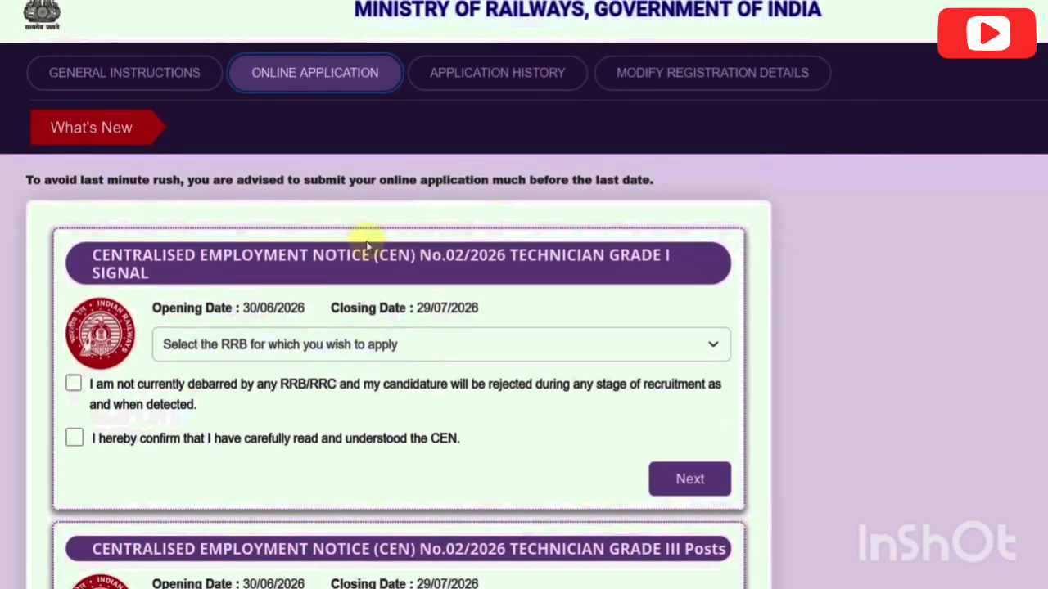
scroll(367, 245, "down", 2)
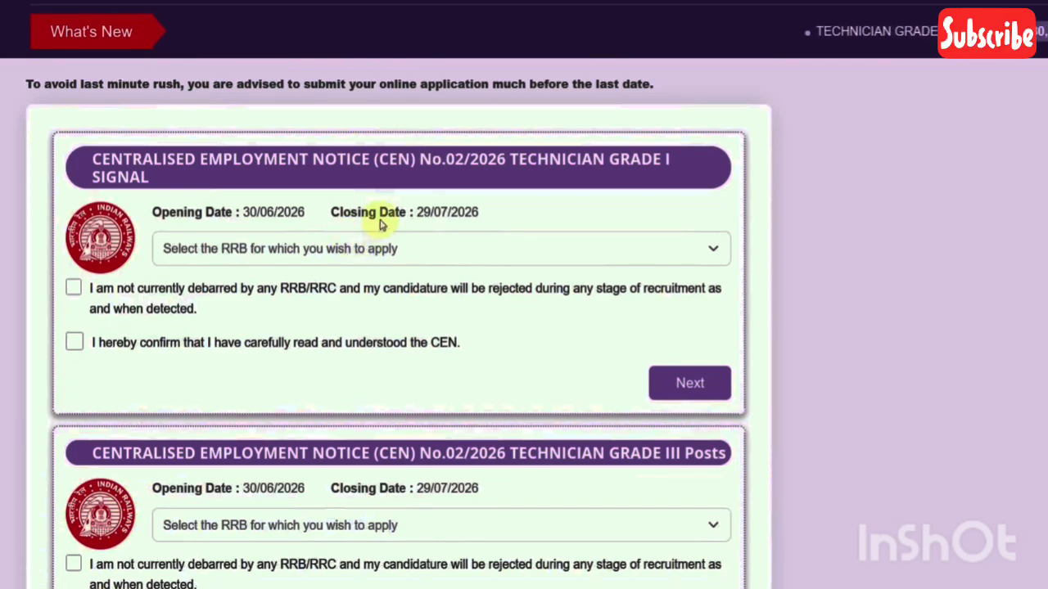
scroll(384, 245, "down", 2)
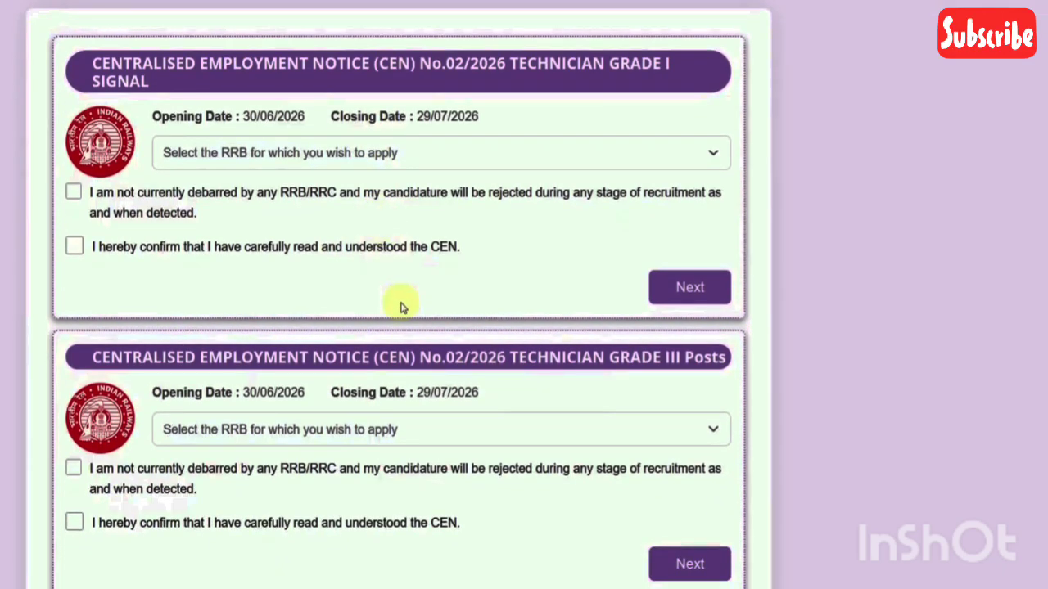
scroll(401, 307, "down", 2)
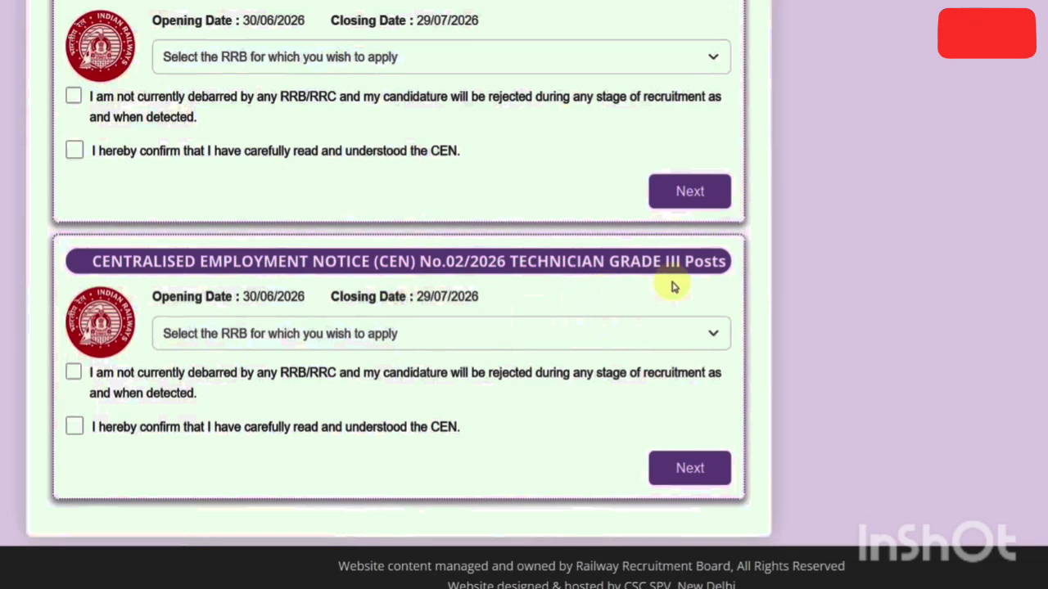
left_click(233, 347)
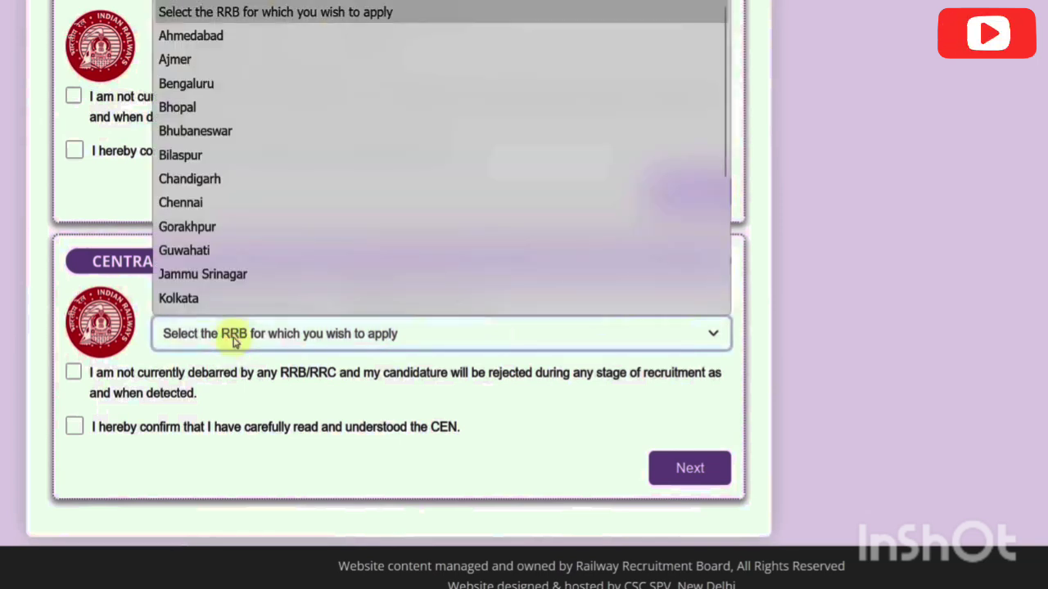
scroll(284, 107, "down", 2)
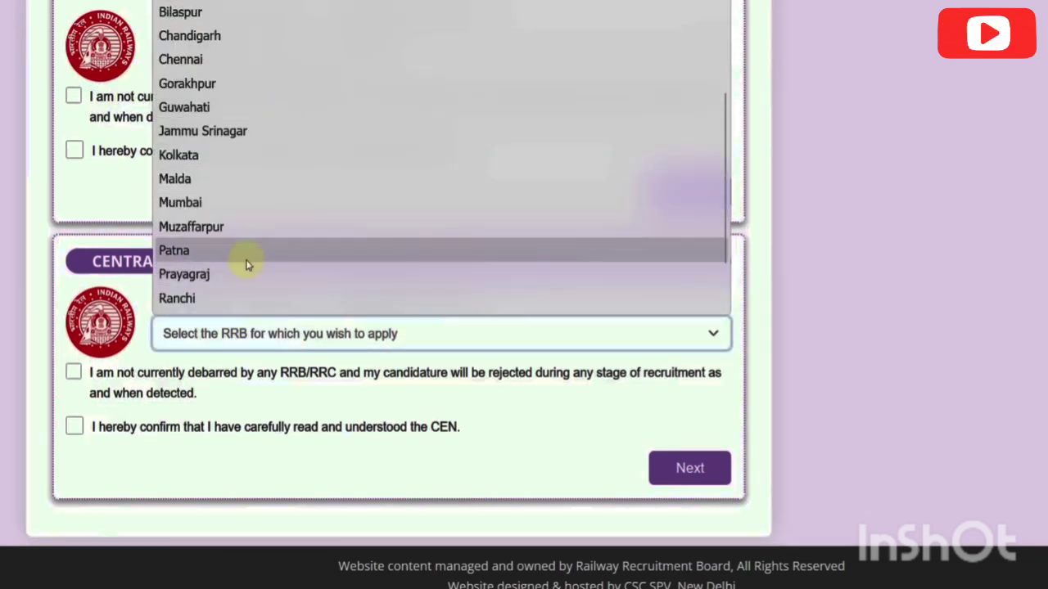
left_click(234, 210)
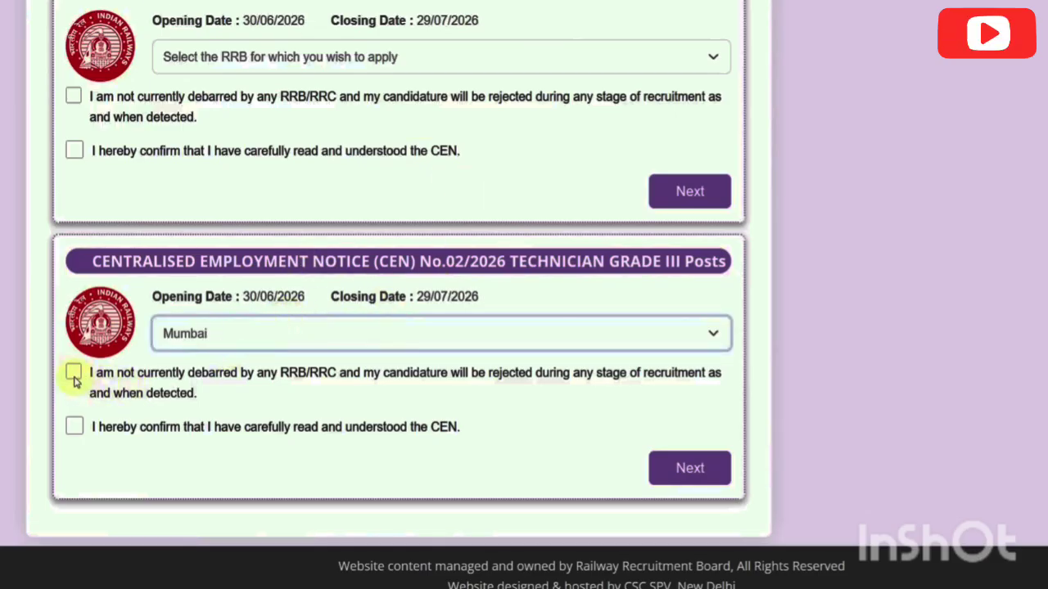
- Accept the not-debarred and CEN-read declarations for the Technician Grade III posts and proceed to the application form
left_click(74, 373)
left_click(75, 425)
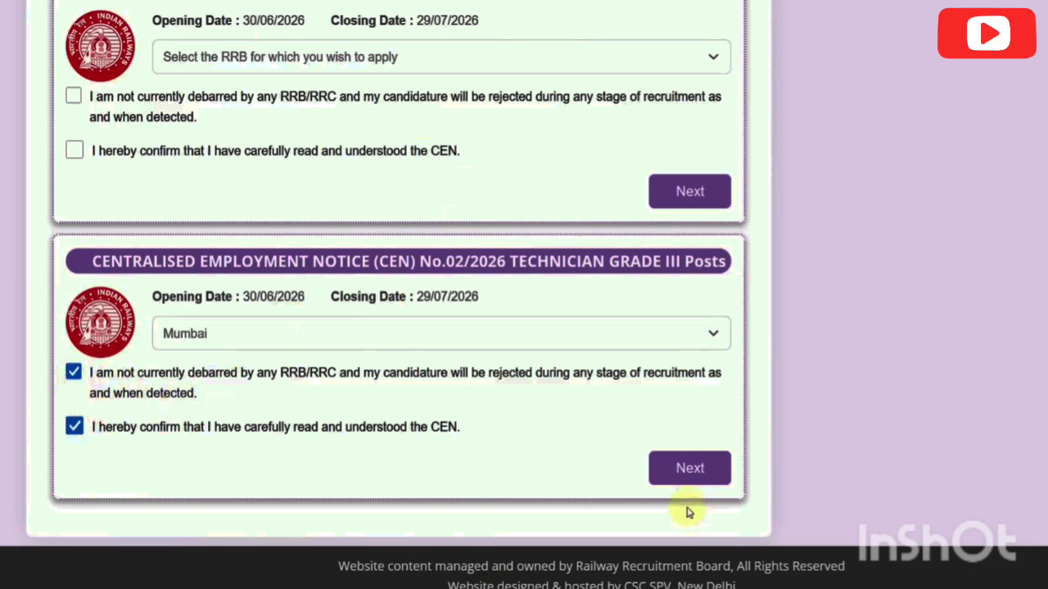
left_click(689, 468)
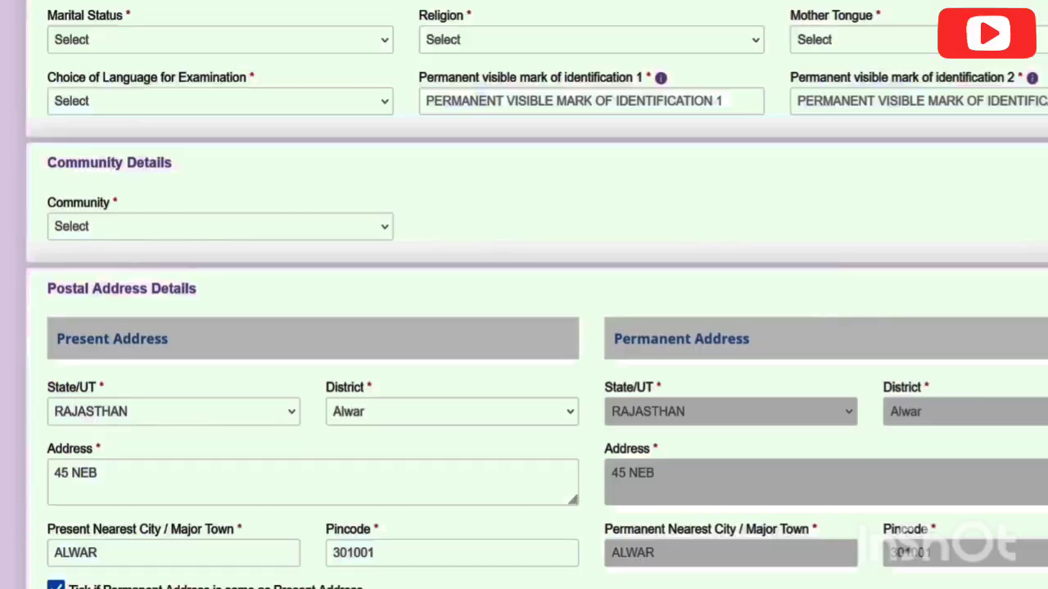
- Set marital status to Unmarried, religion to Hindu, and both mother tongue and examination language to Hindi
left_click(135, 38)
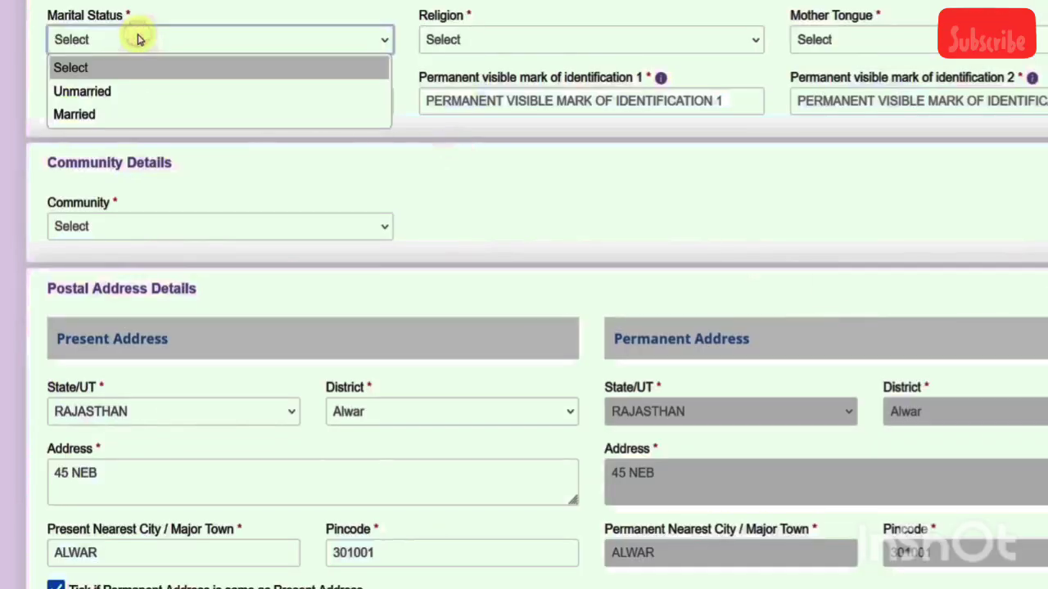
left_click(128, 91)
left_click(467, 42)
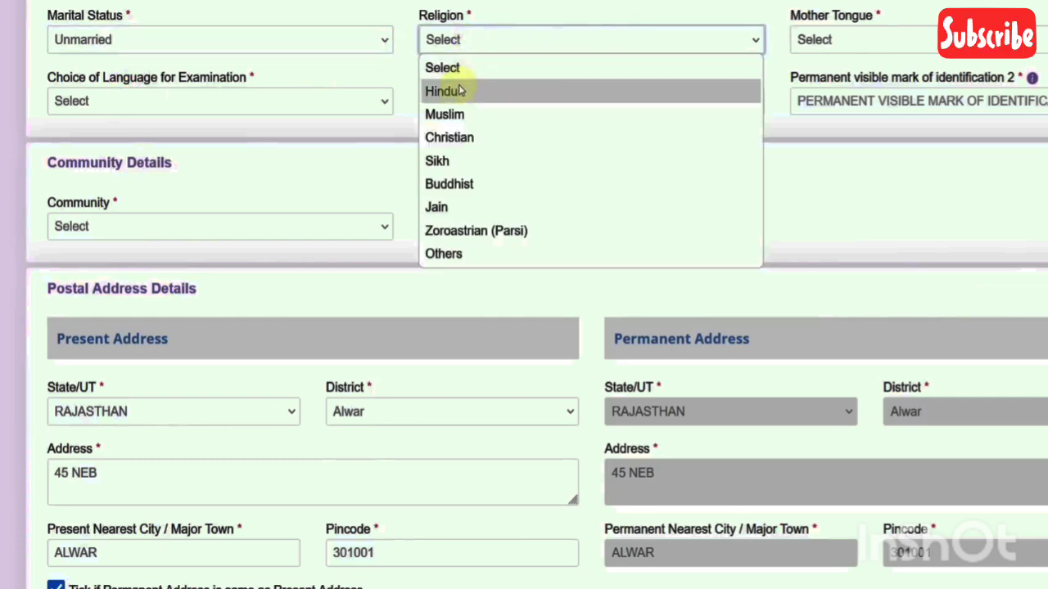
left_click(455, 88)
left_click(831, 43)
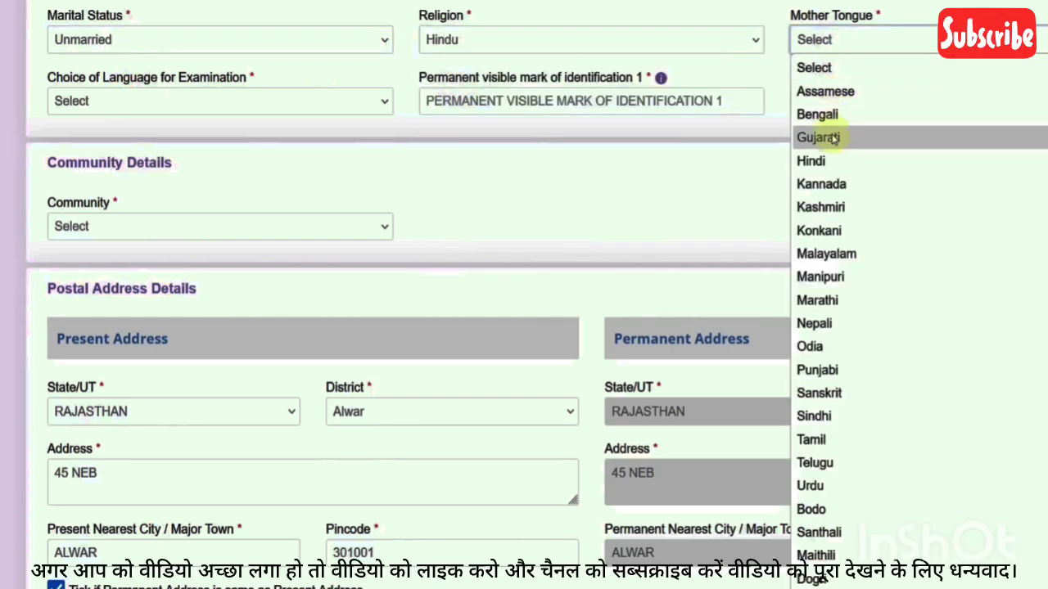
left_click(830, 158)
left_click(136, 102)
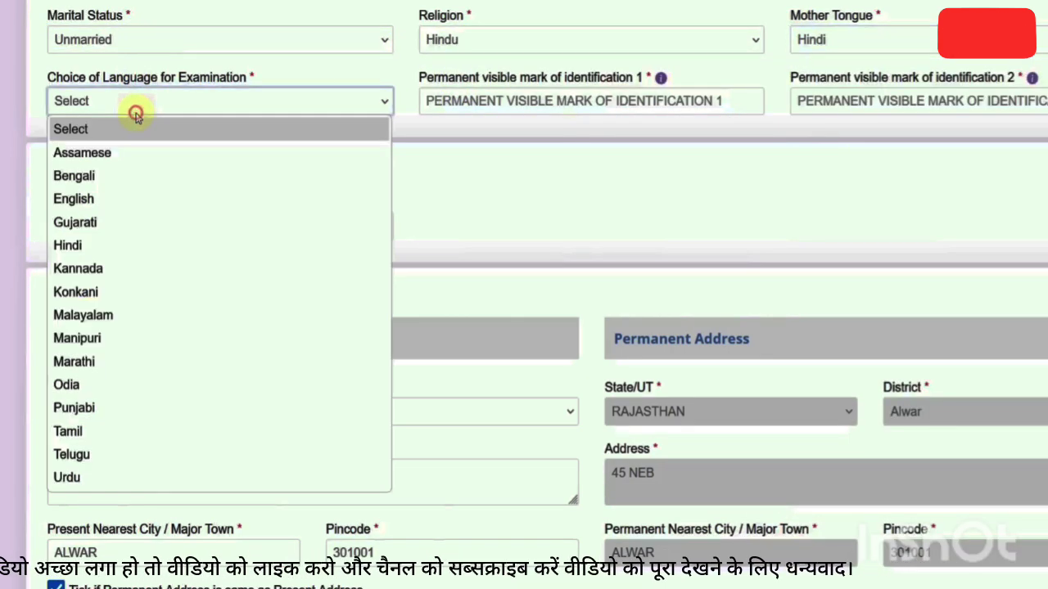
left_click(123, 244)
- Check the guidance for the field Permanent visible mark of identification 1
left_click(507, 102)
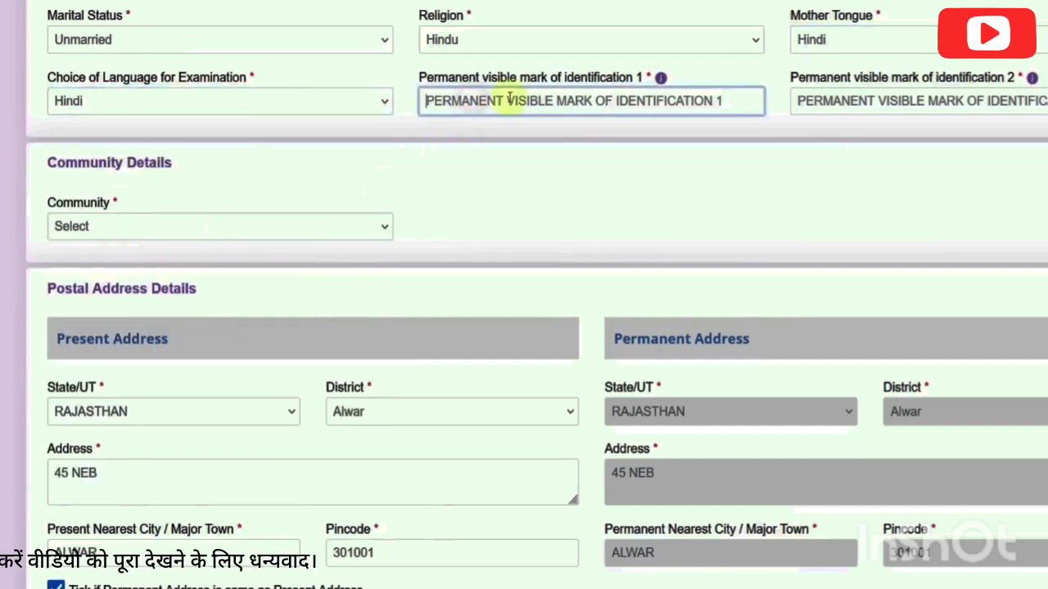
left_click(661, 80)
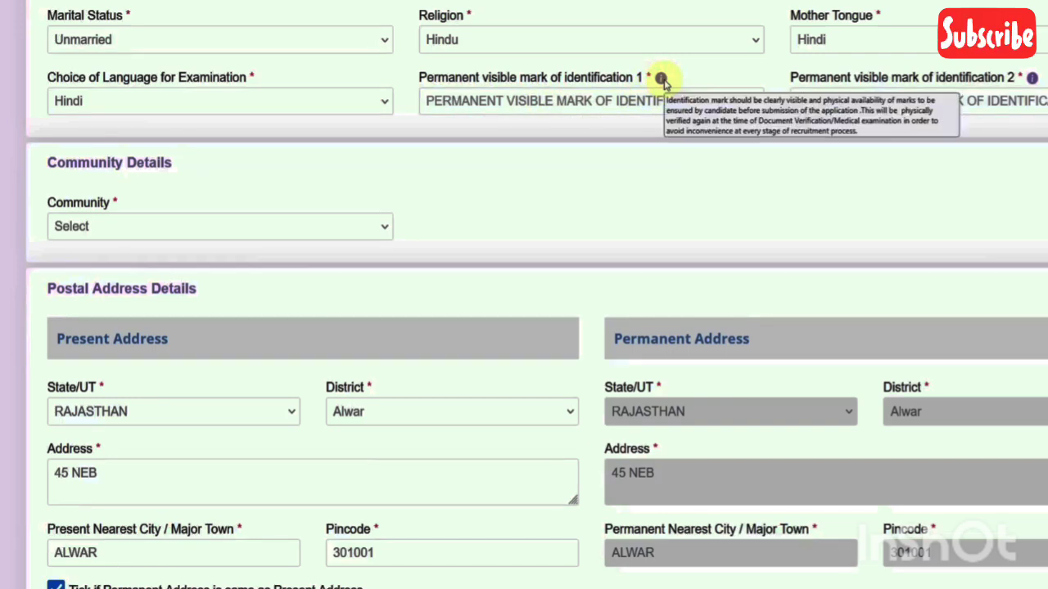
left_click(621, 114)
- Set the community to UR (Unreserved)
scroll(293, 220, "down", 2)
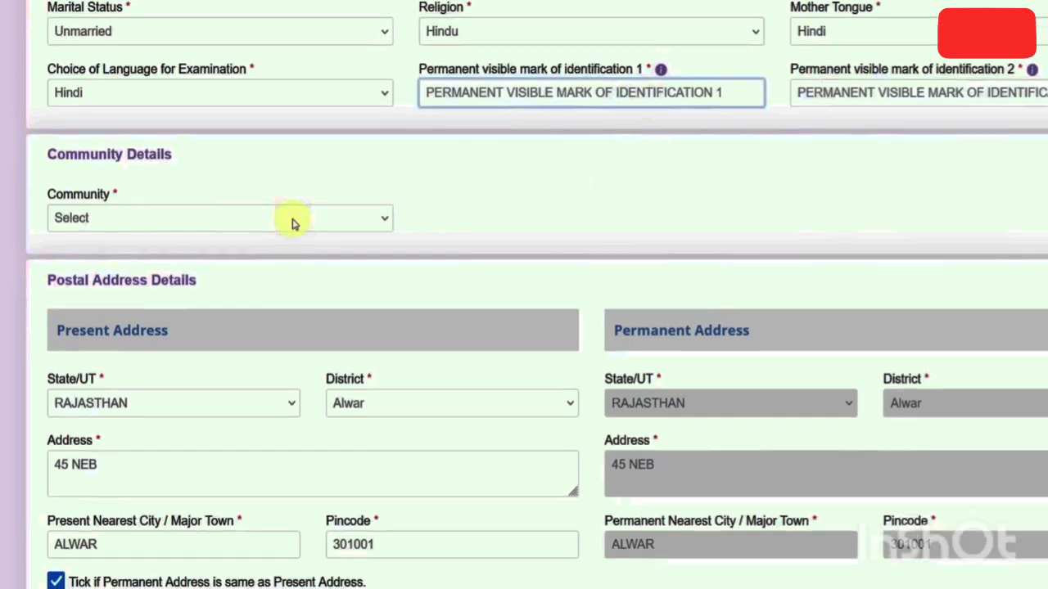
left_click(161, 138)
left_click(139, 180)
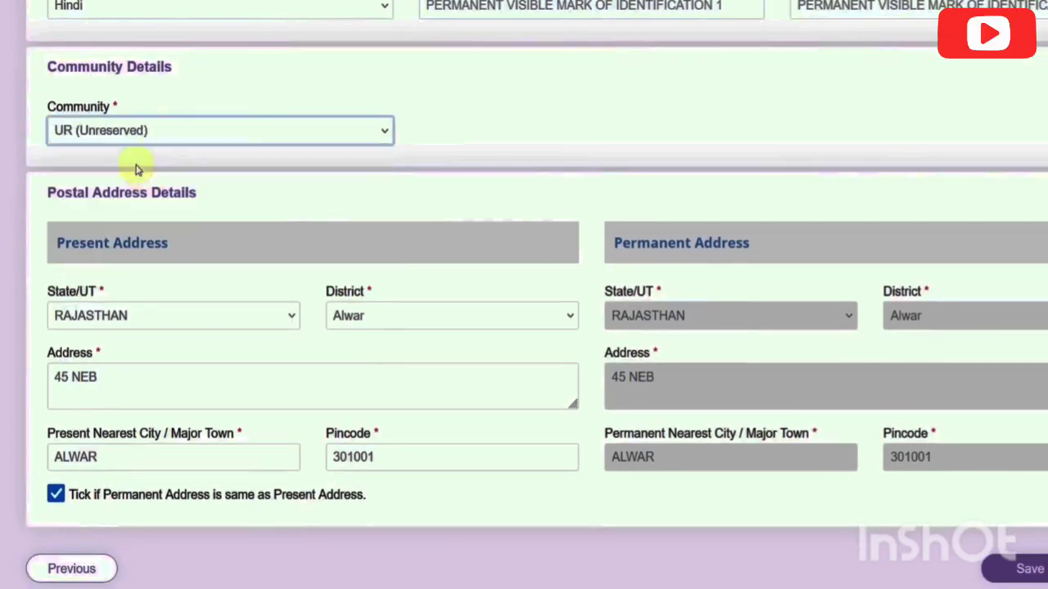
- Change the community to OBC (Other Backward Classes) and agree to the reservation eligibility notice
left_click(328, 138)
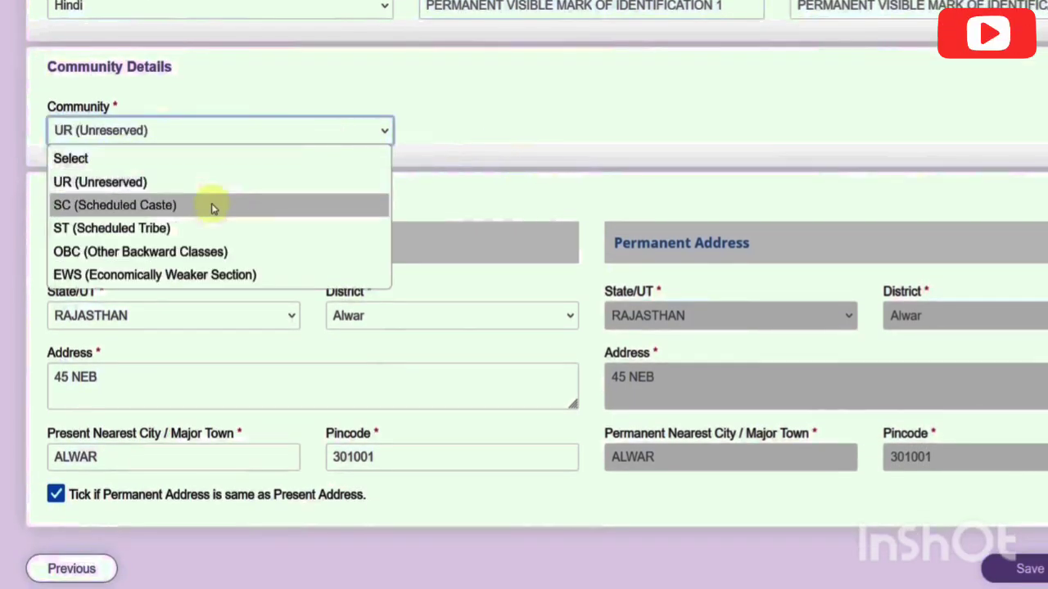
left_click(192, 251)
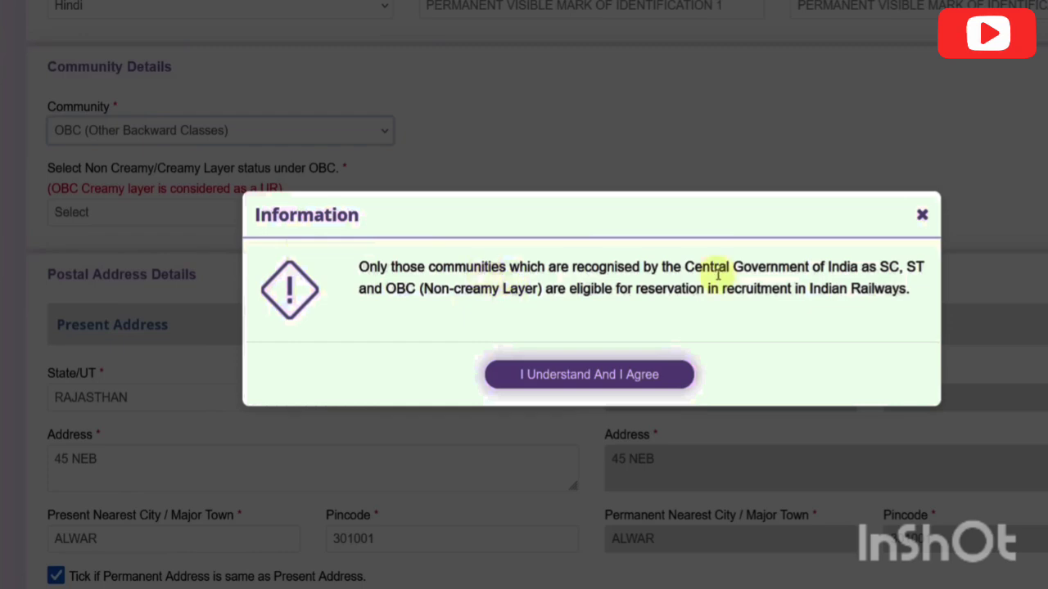
left_click(589, 374)
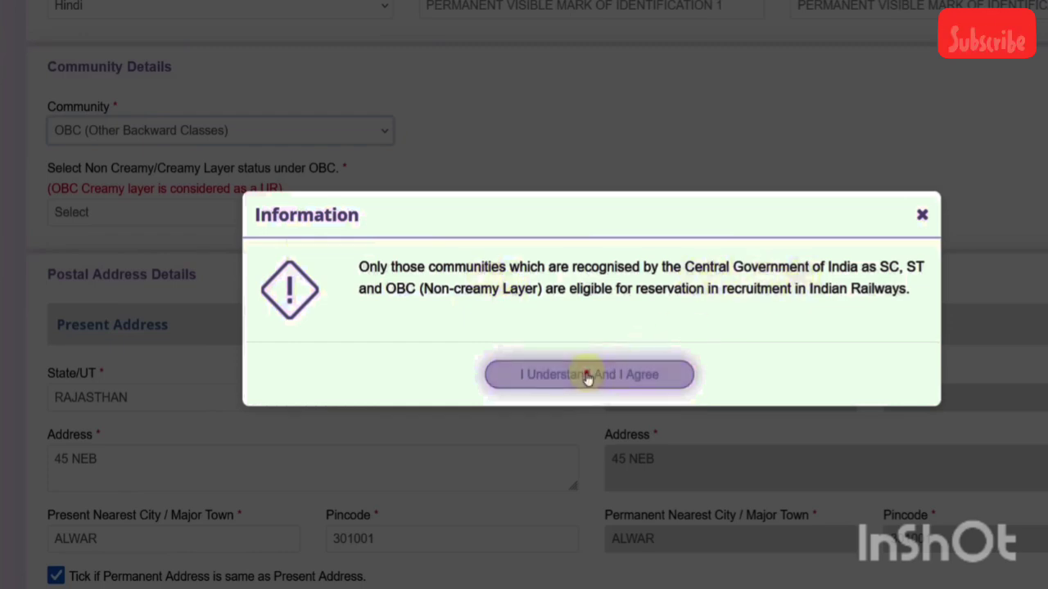
- Set the OBC layer status to OBC (Non Creamy layer) and agree to the certificate notice
left_click(195, 220)
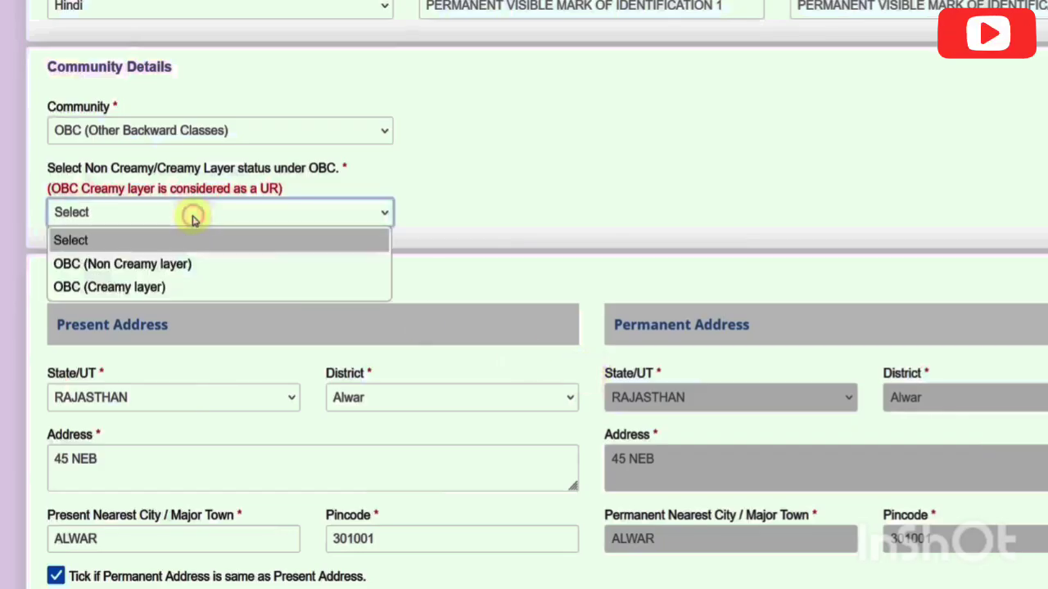
left_click(166, 270)
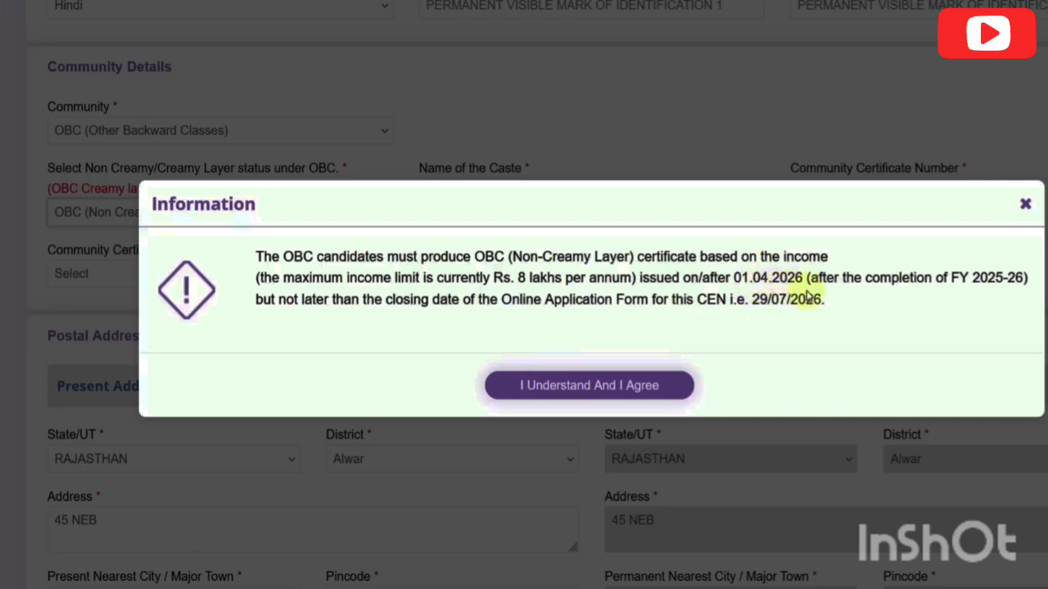
left_click(646, 385)
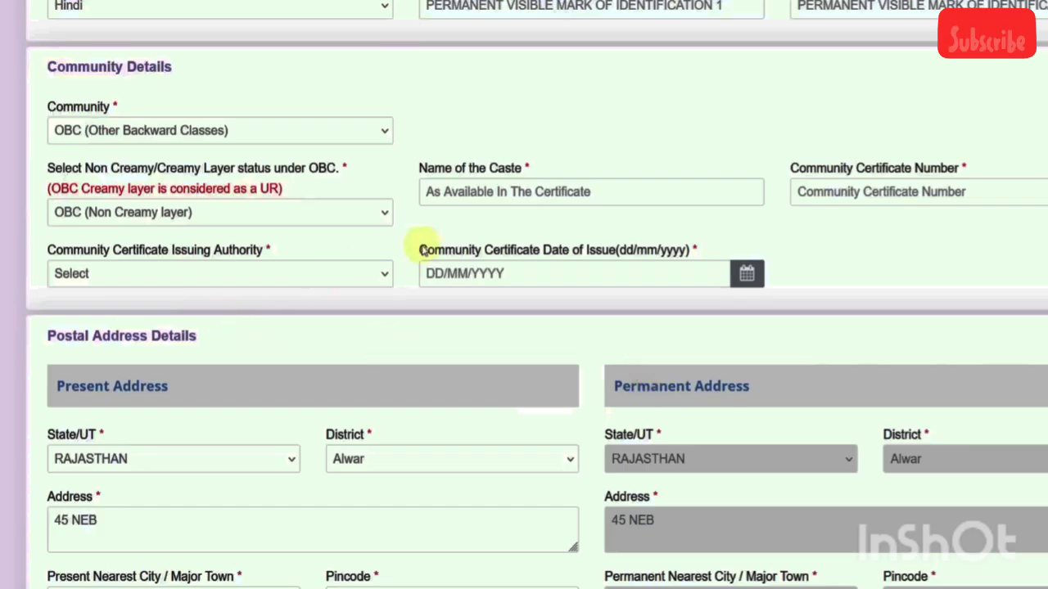
- Set the community certificate issuing authority to Tehsildar and the issuing state to RAJASTHAN
left_click(477, 198)
left_click(841, 188)
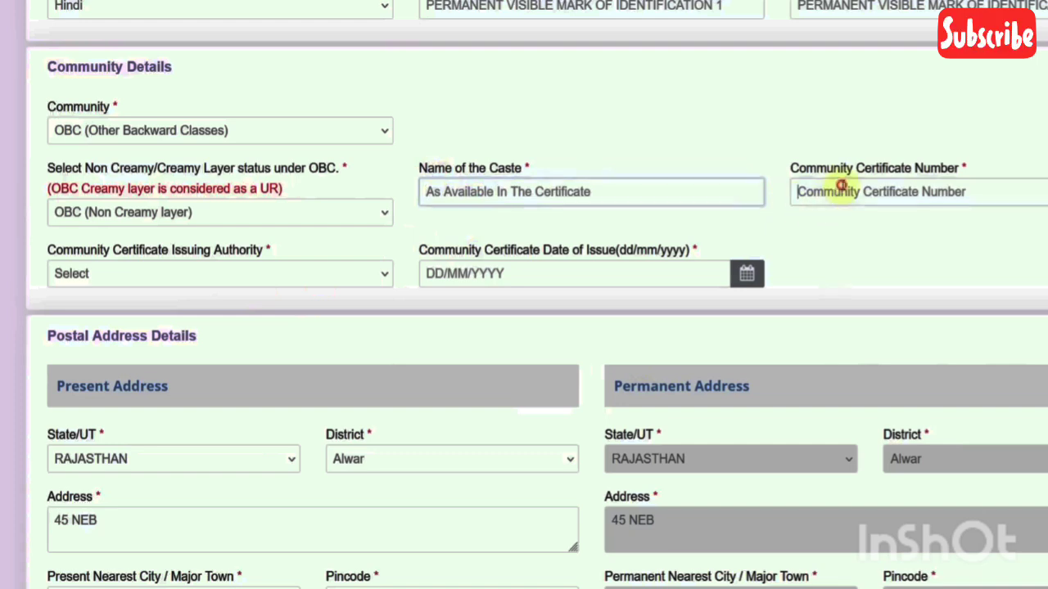
left_click(226, 280)
scroll(208, 421, "down", 2)
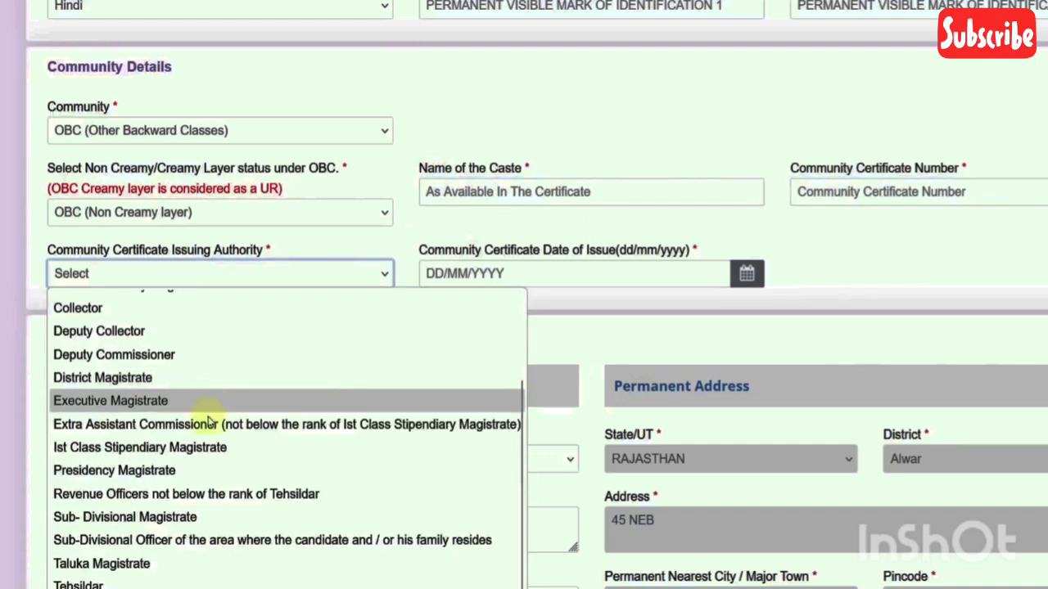
left_click(213, 580)
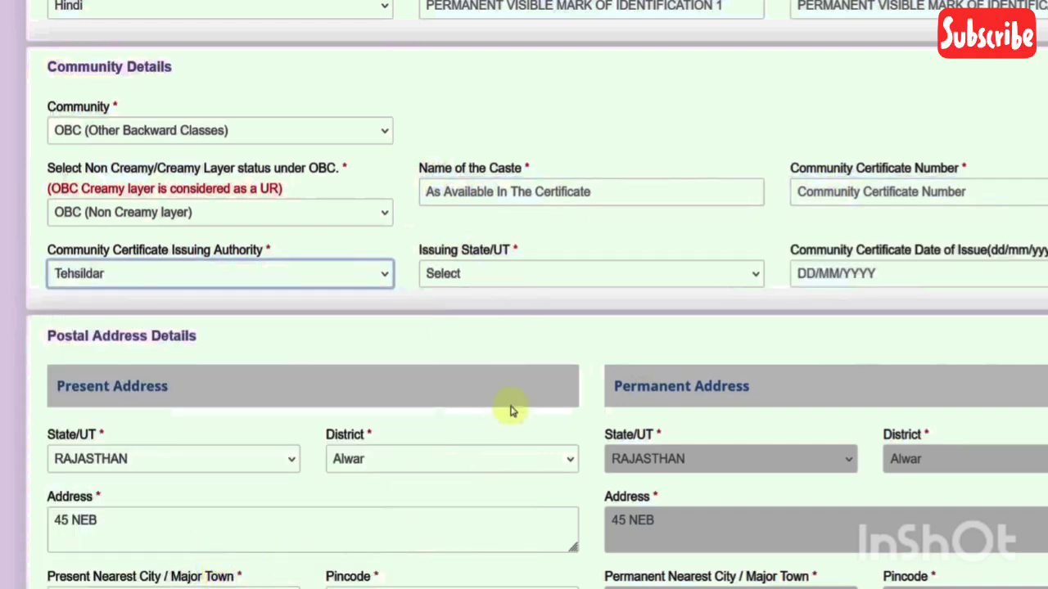
left_click(483, 279)
scroll(483, 467, "down", 5)
left_click(477, 426)
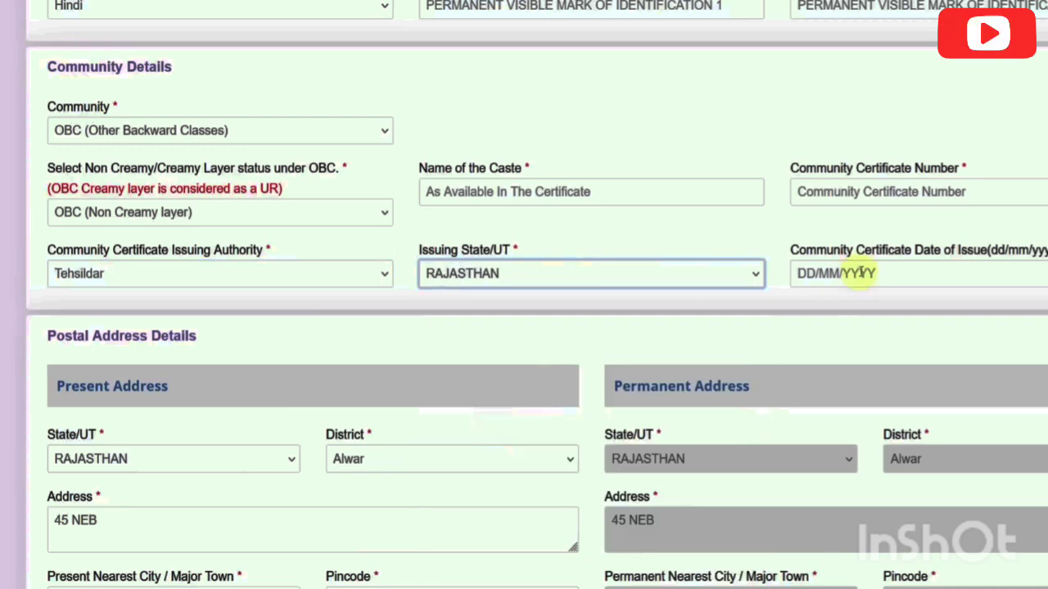
left_click(860, 275)
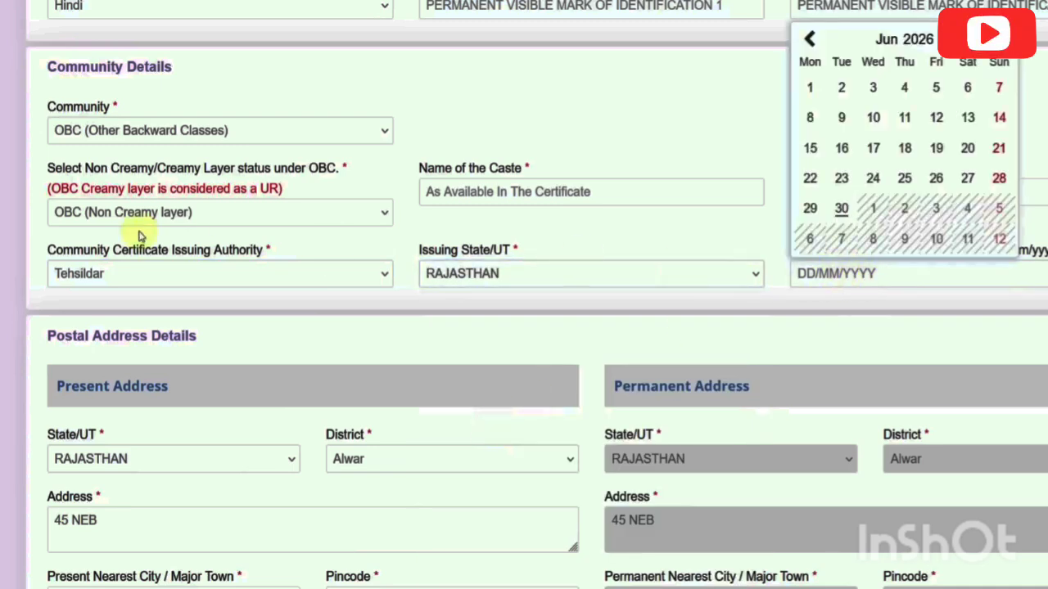
- Change the community to EWS (Economically Weaker Section) and agree to the income and asset certificate notice
left_click(140, 129)
left_click(110, 274)
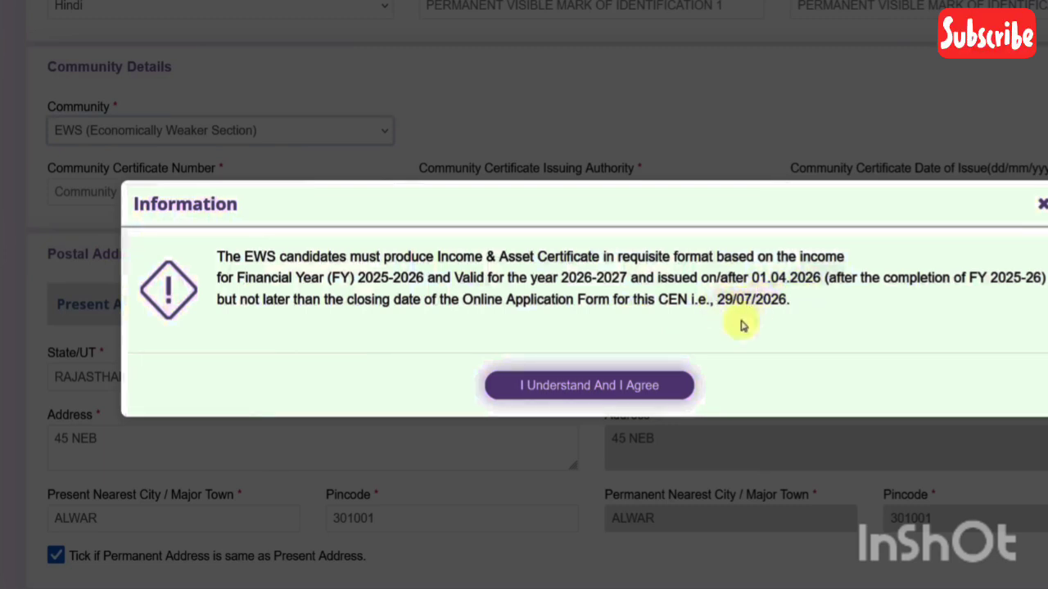
left_click(598, 373)
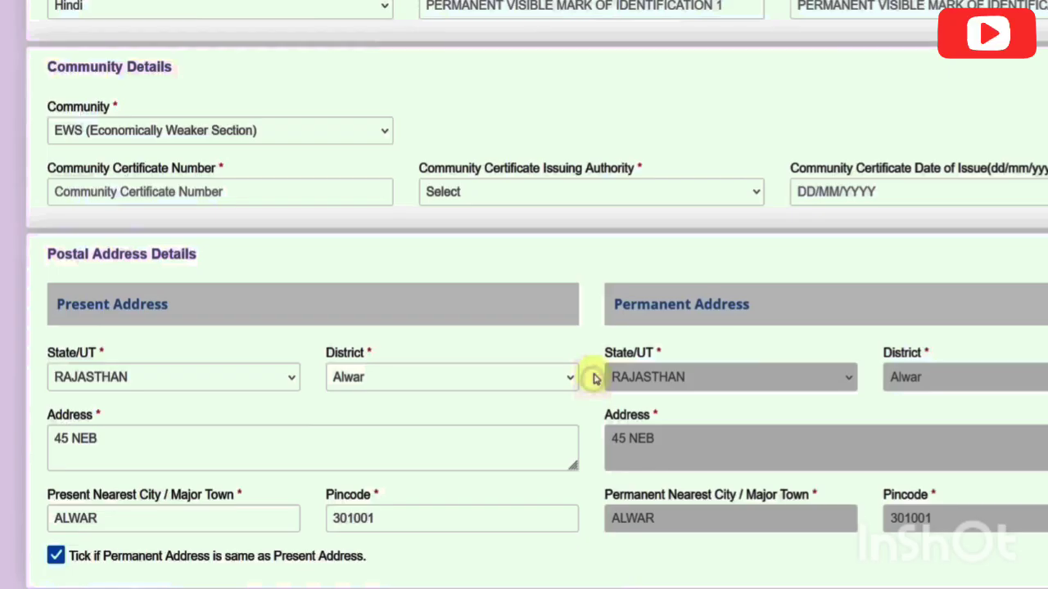
- Check the EWS certificate number, issuing authority and date of issue fields
left_click(203, 195)
left_click(477, 203)
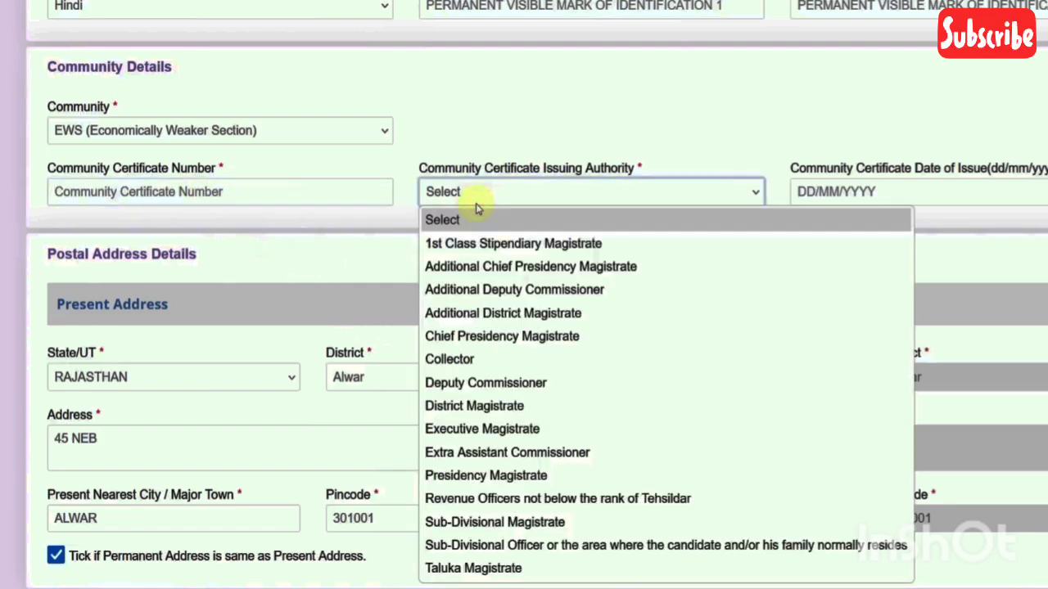
left_click(894, 192)
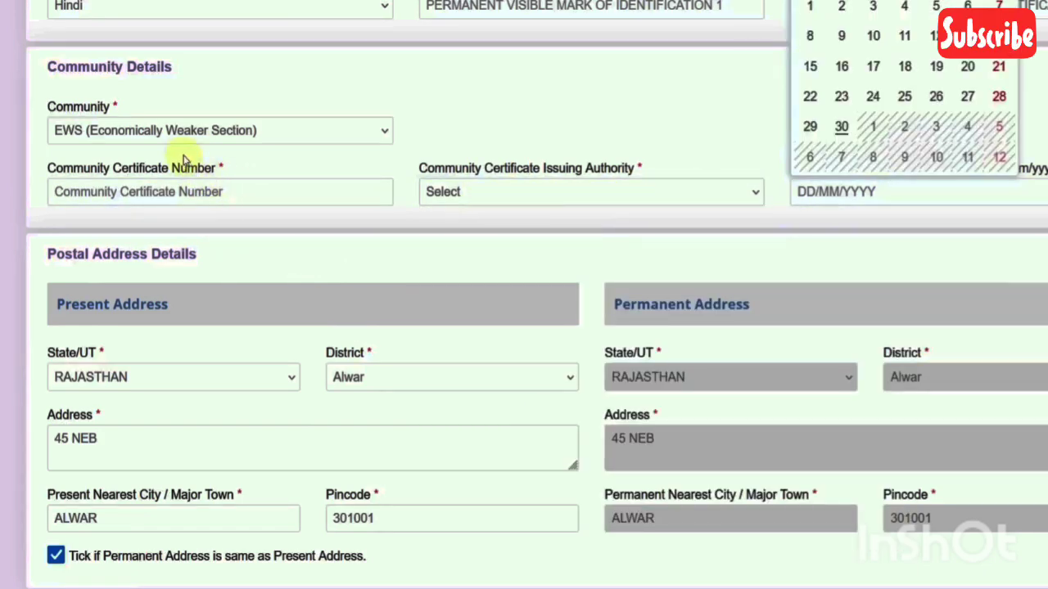
- Change the community to SC (Scheduled Caste) and agree to the reservation eligibility notice
left_click(175, 131)
left_click(147, 205)
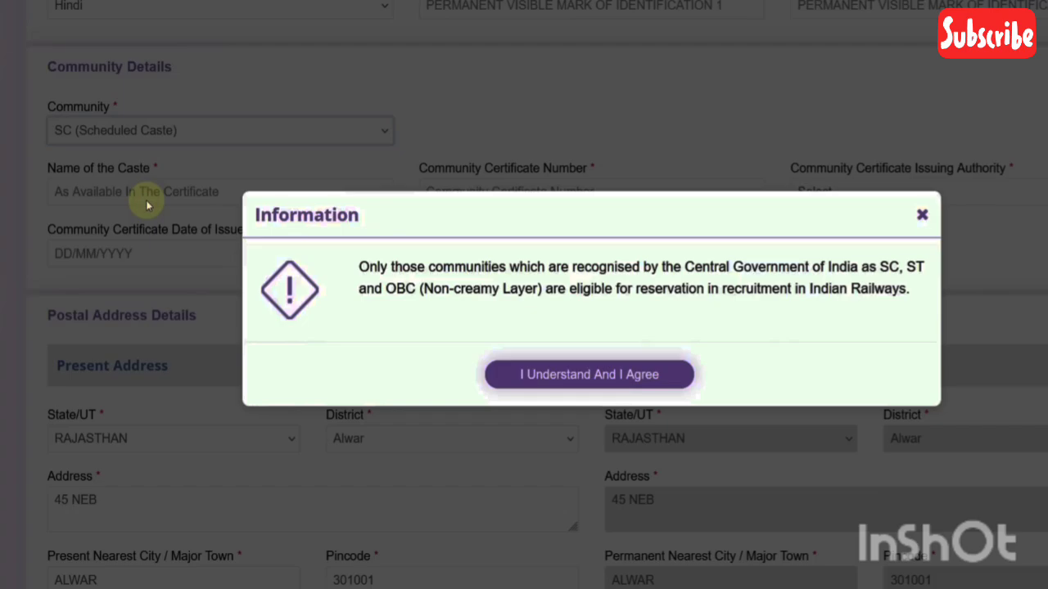
left_click(620, 373)
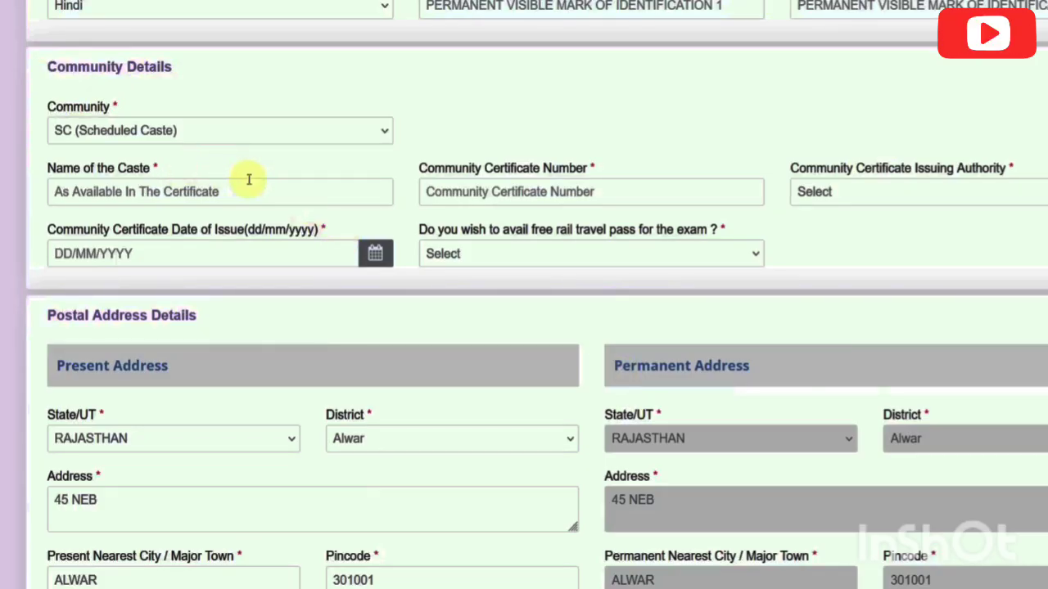
- Check the SC caste name, certificate issuing authority and certificate date of issue fields
left_click(176, 194)
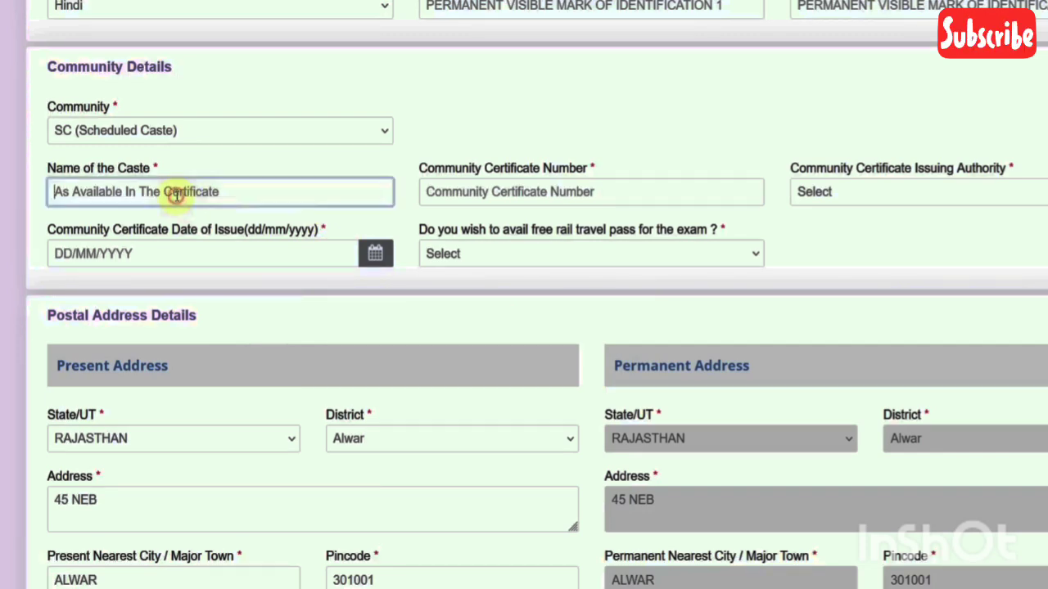
left_click(856, 199)
scroll(782, 379, "down", 1)
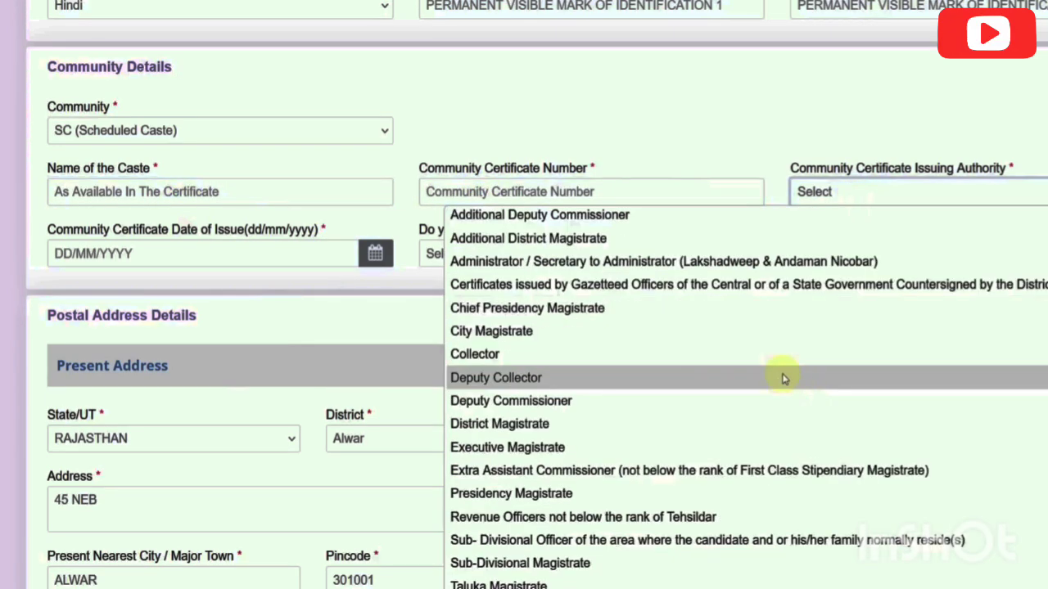
left_click(204, 254)
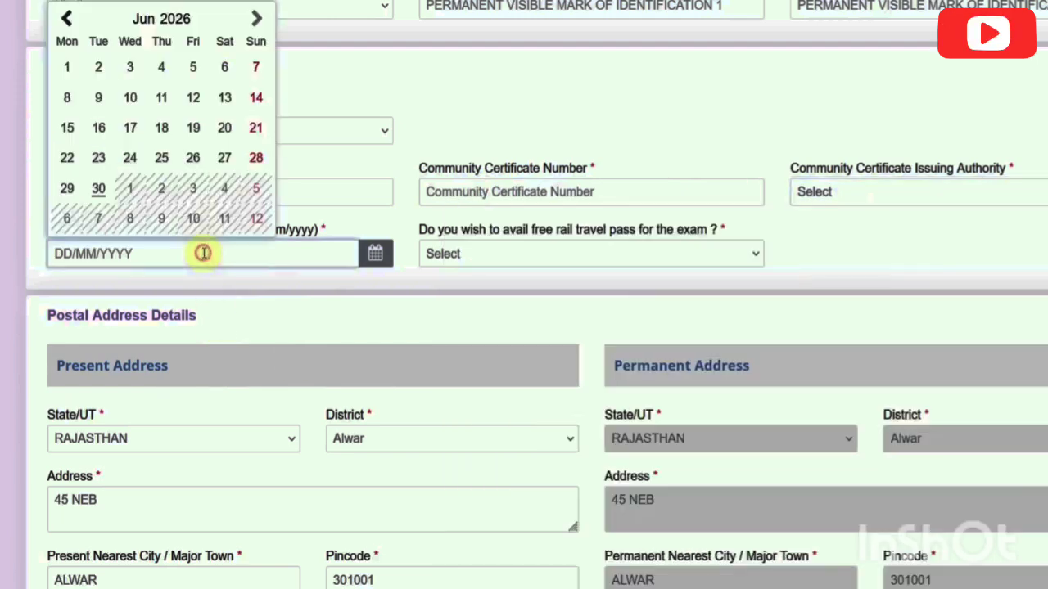
left_click(442, 286)
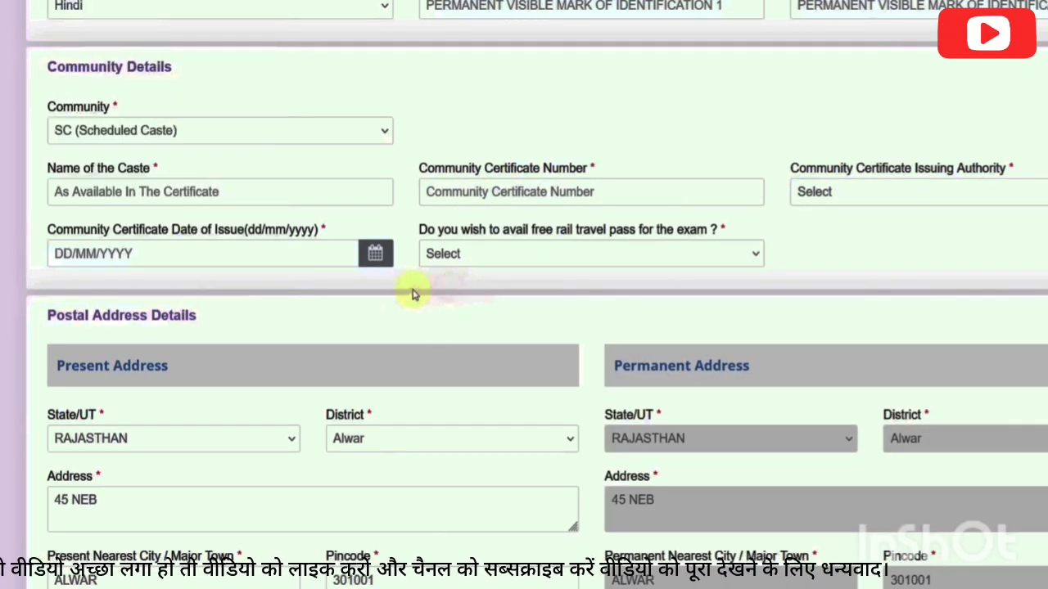
- Request the free rail travel pass for the exam and choose ALWAR as the nearest railway station
left_click(596, 256)
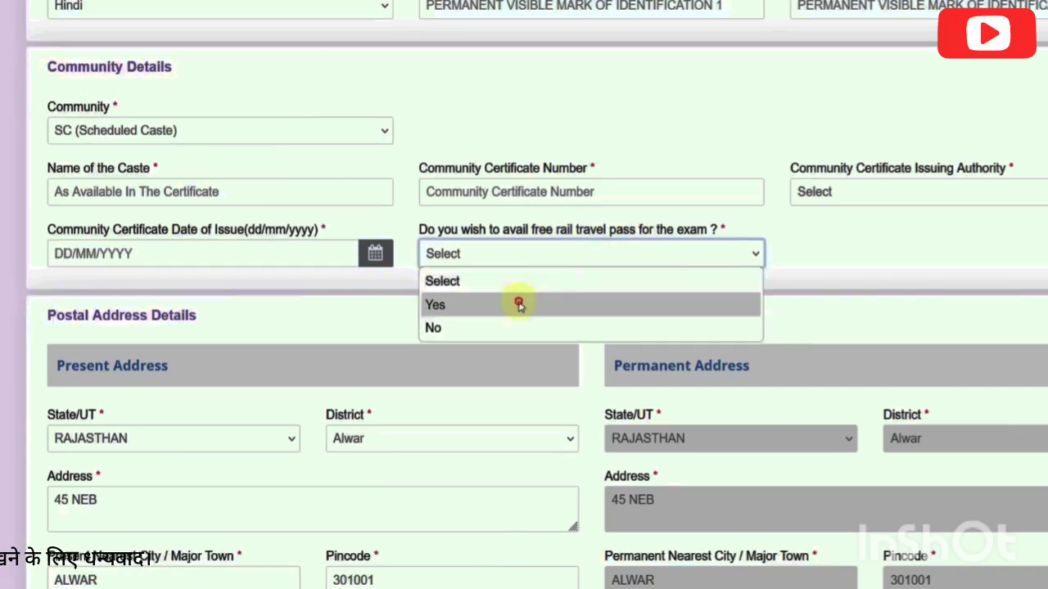
left_click(519, 303)
left_click(882, 259)
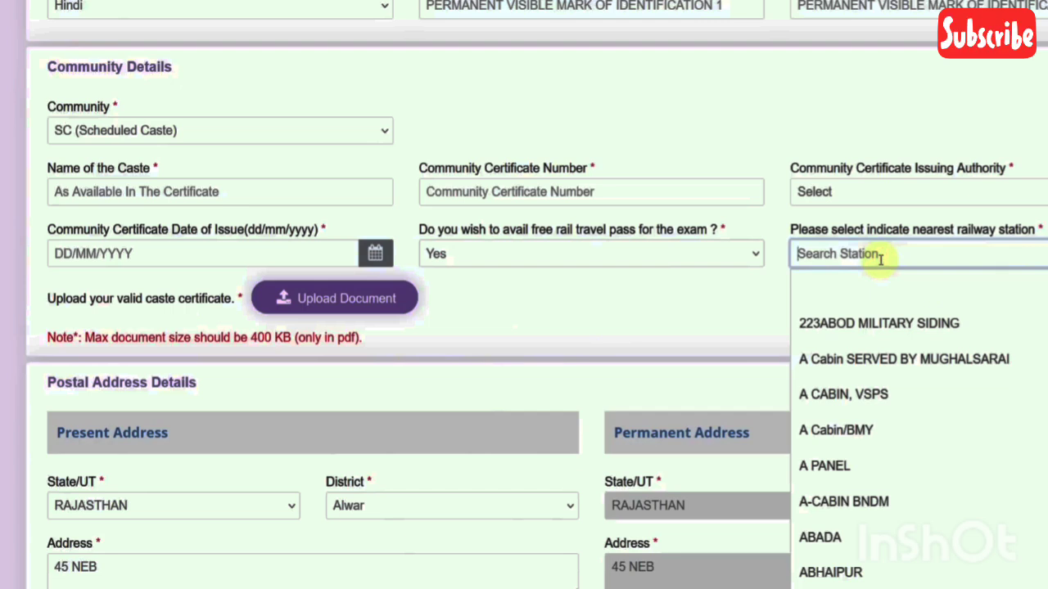
type("Alwa")
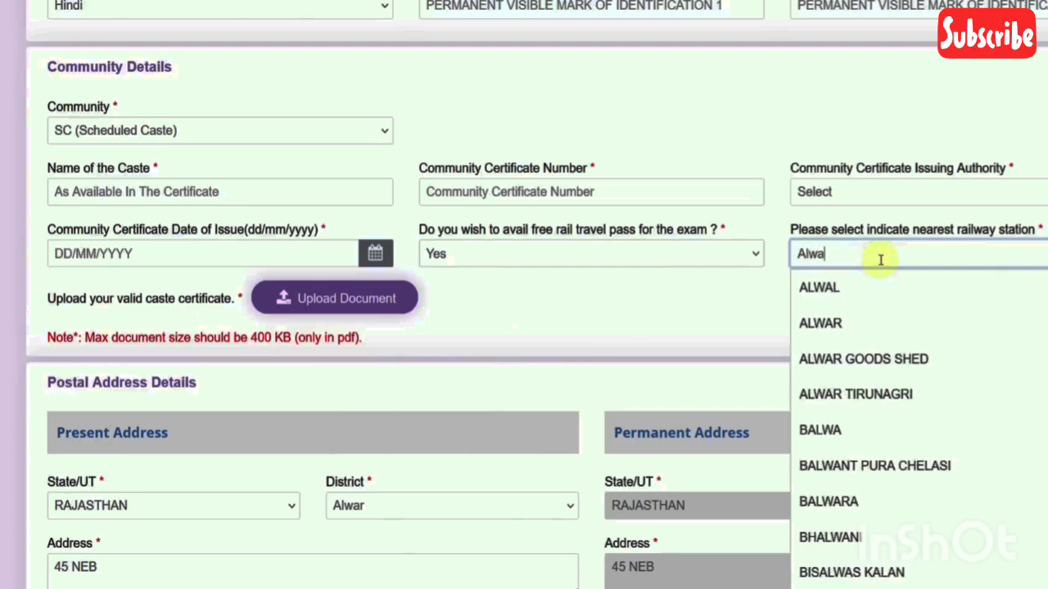
left_click(853, 321)
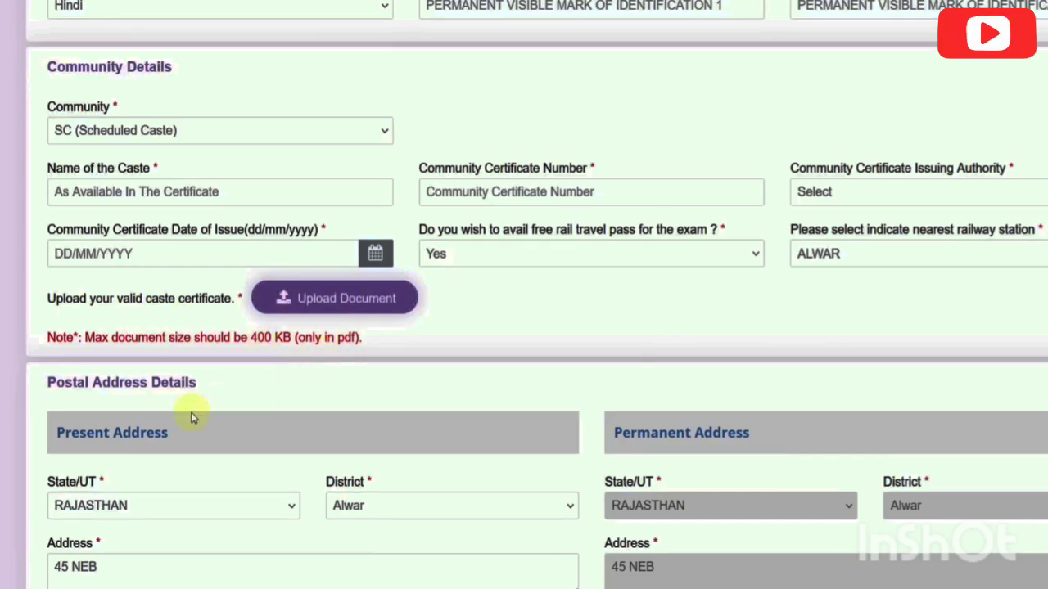
- Review the state, district, address, nearest city and pincode entries of the present address
scroll(319, 406, "down", 3)
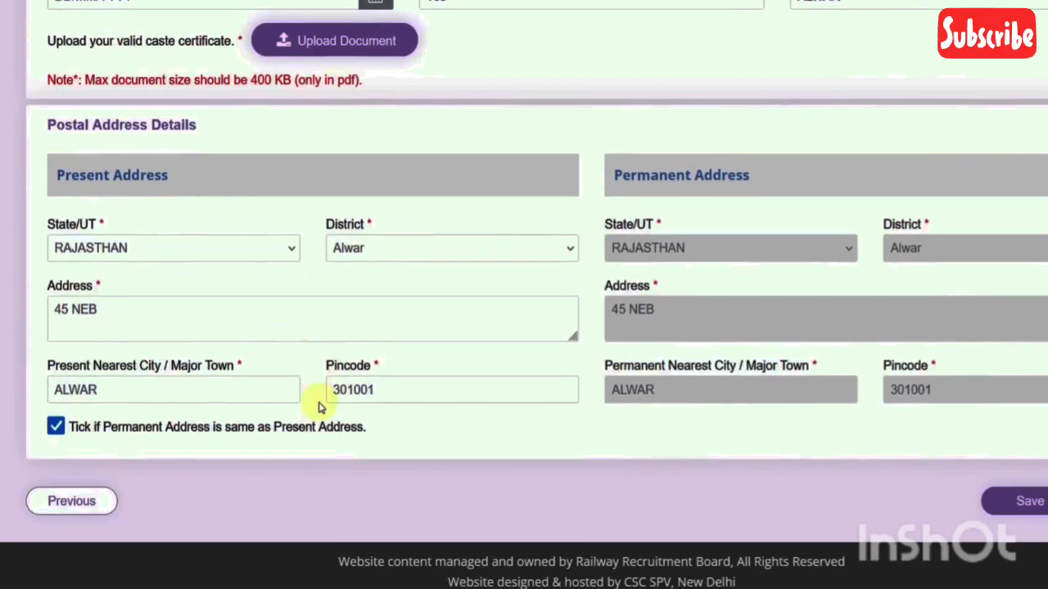
left_click(152, 249)
left_click(410, 250)
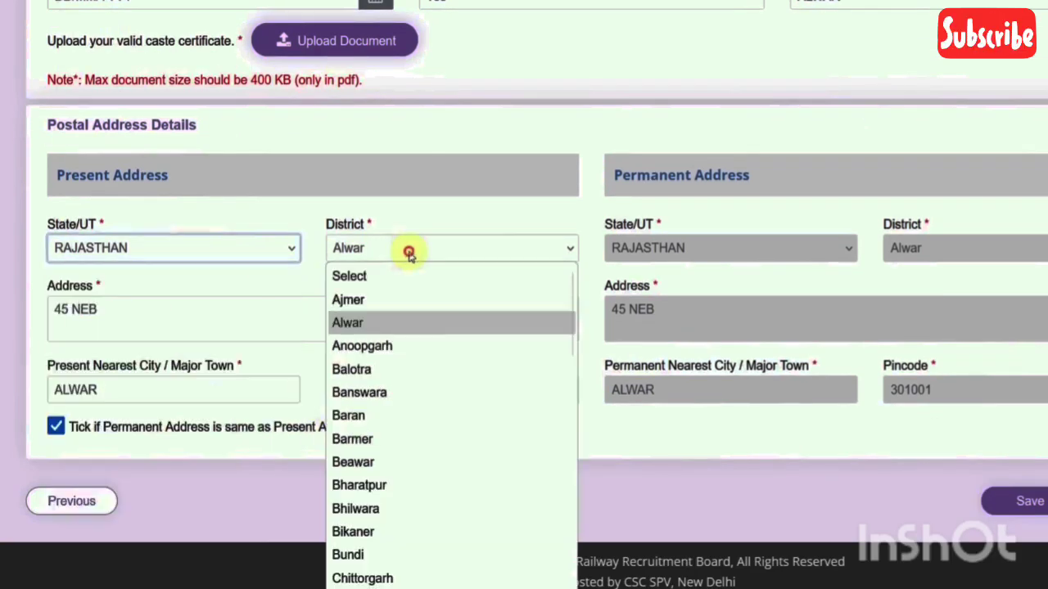
left_click(284, 230)
left_click(144, 312)
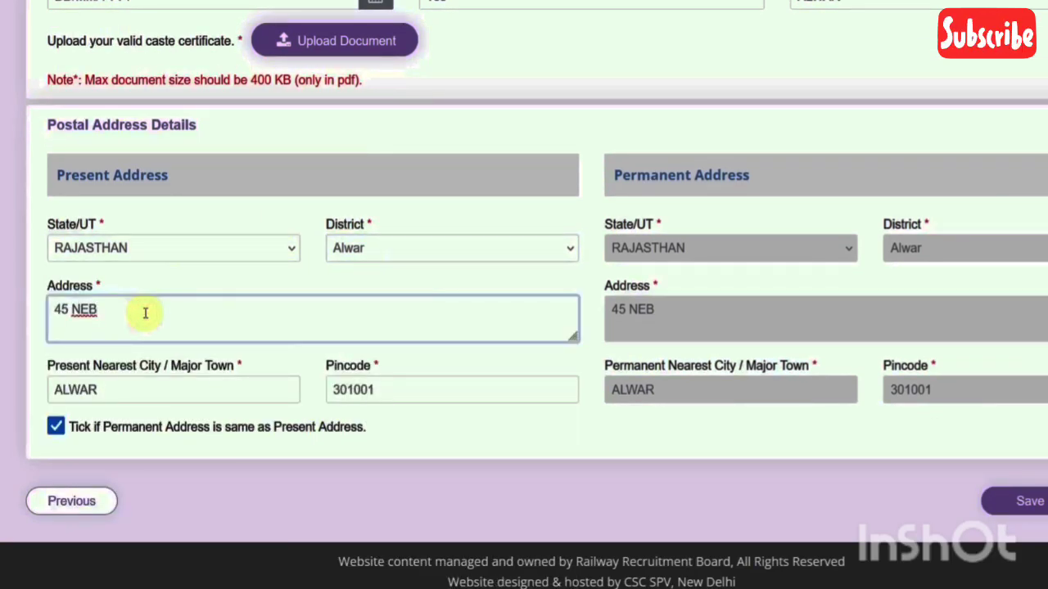
left_click(155, 388)
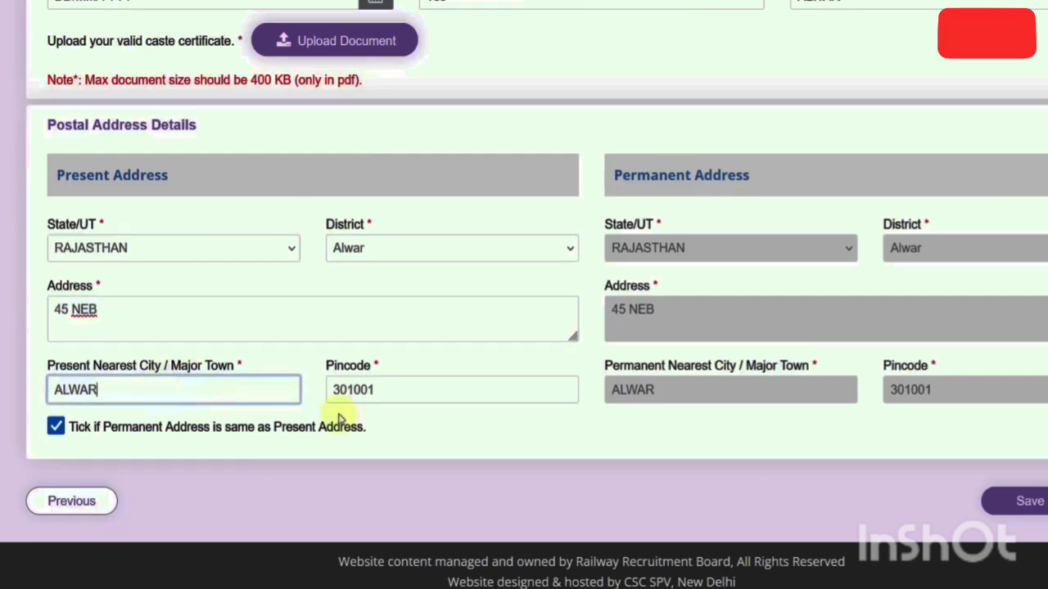
left_click(399, 401)
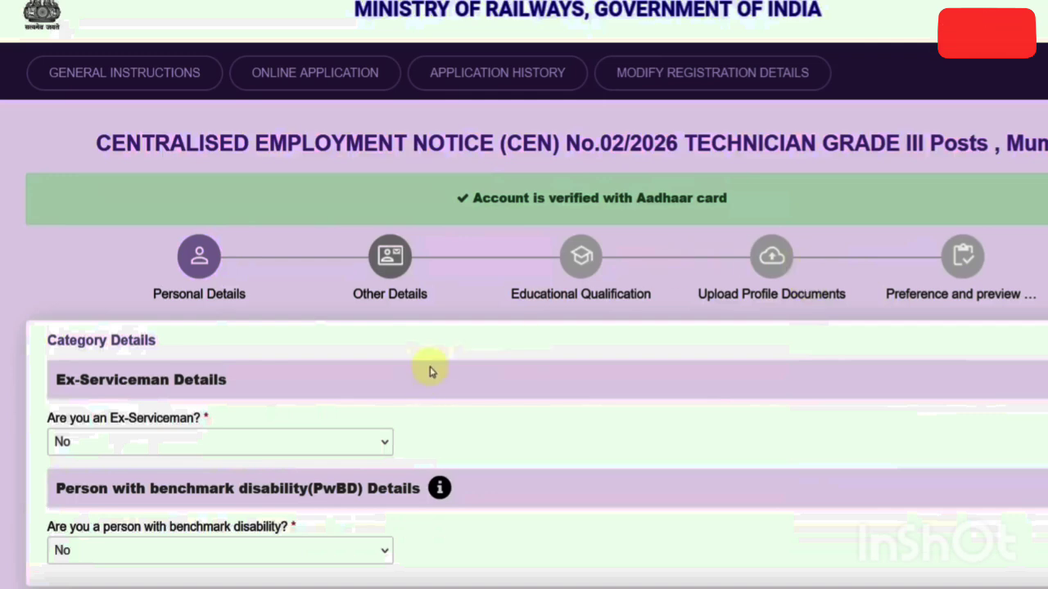
- Answer Yes to the Ex-Serviceman question in the category details
scroll(420, 373, "down", 2)
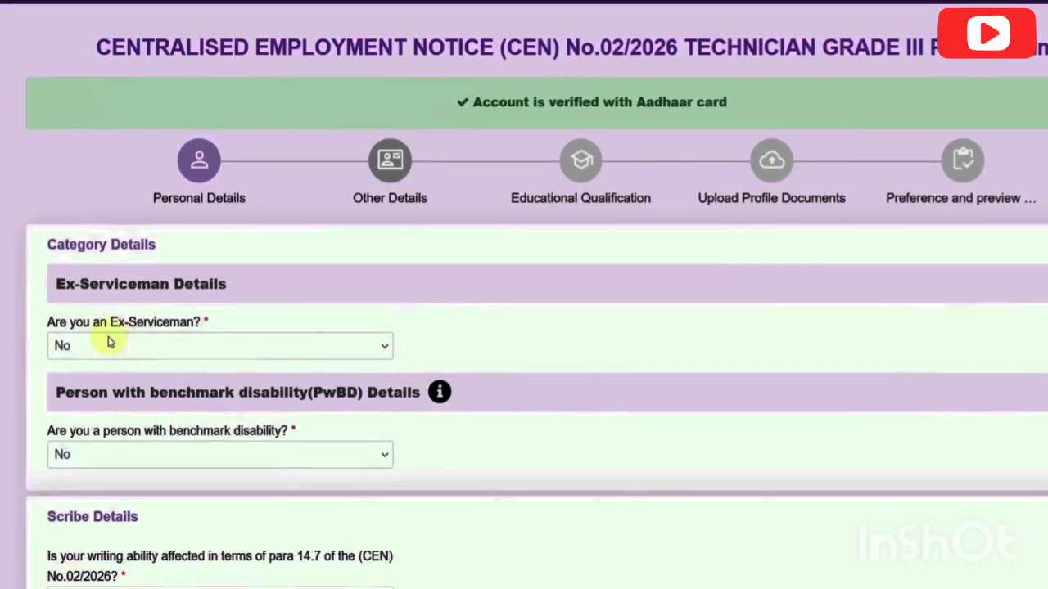
scroll(111, 343, "down", 2)
left_click(77, 261)
left_click(82, 301)
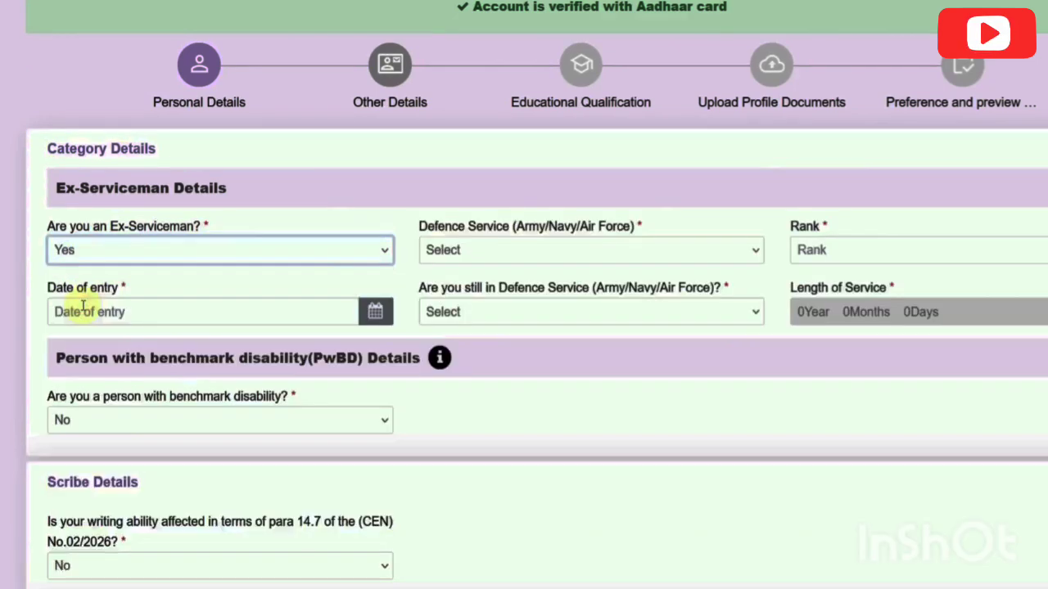
- Examine the Ex-Serviceman fields for defence service, date of entry and whether the applicant is still in service
left_click(455, 252)
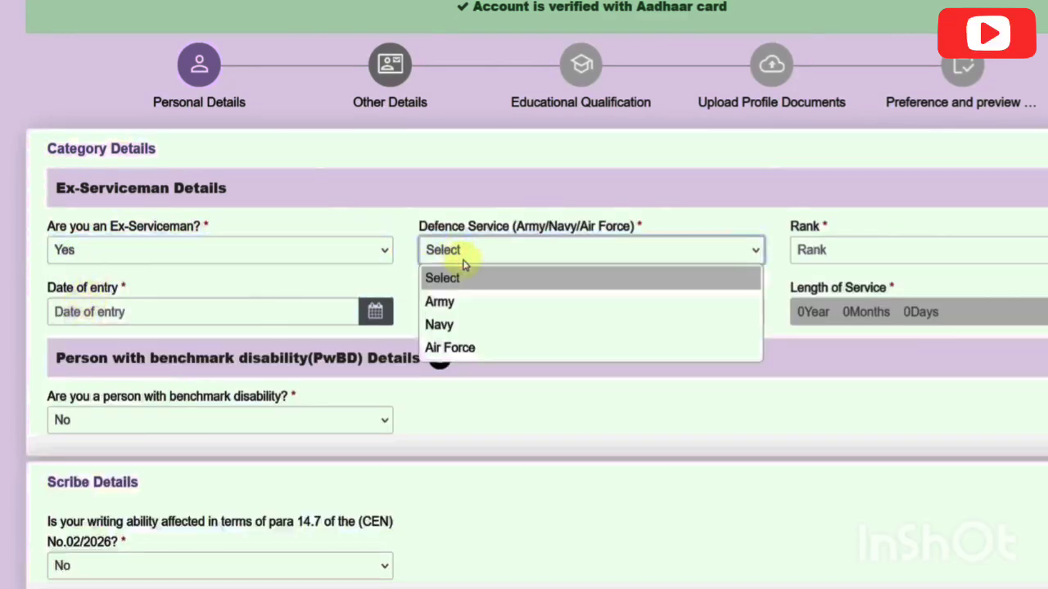
left_click(475, 350)
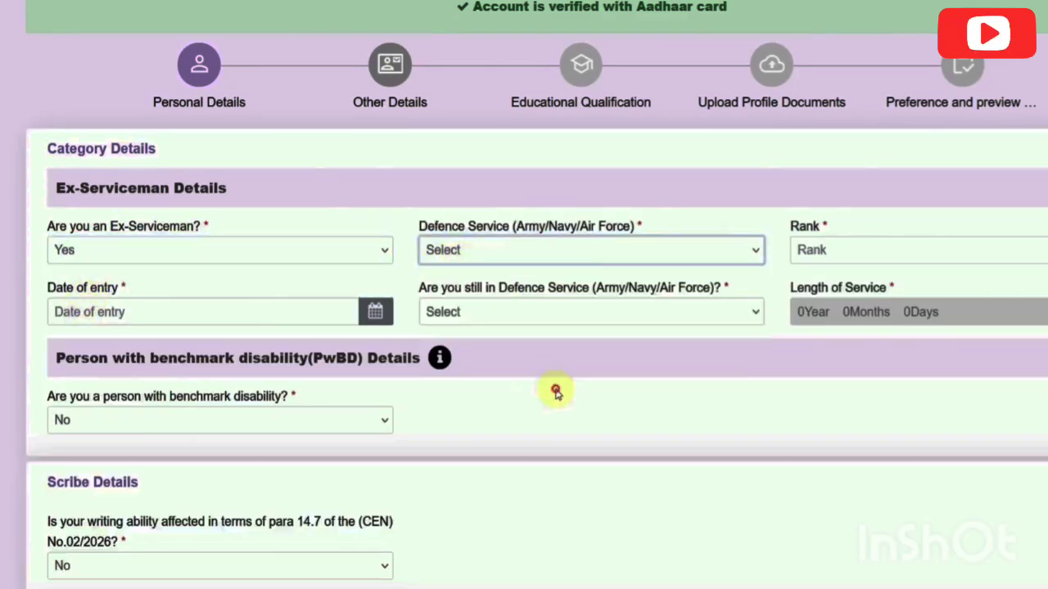
left_click(226, 312)
left_click(582, 342)
left_click(524, 319)
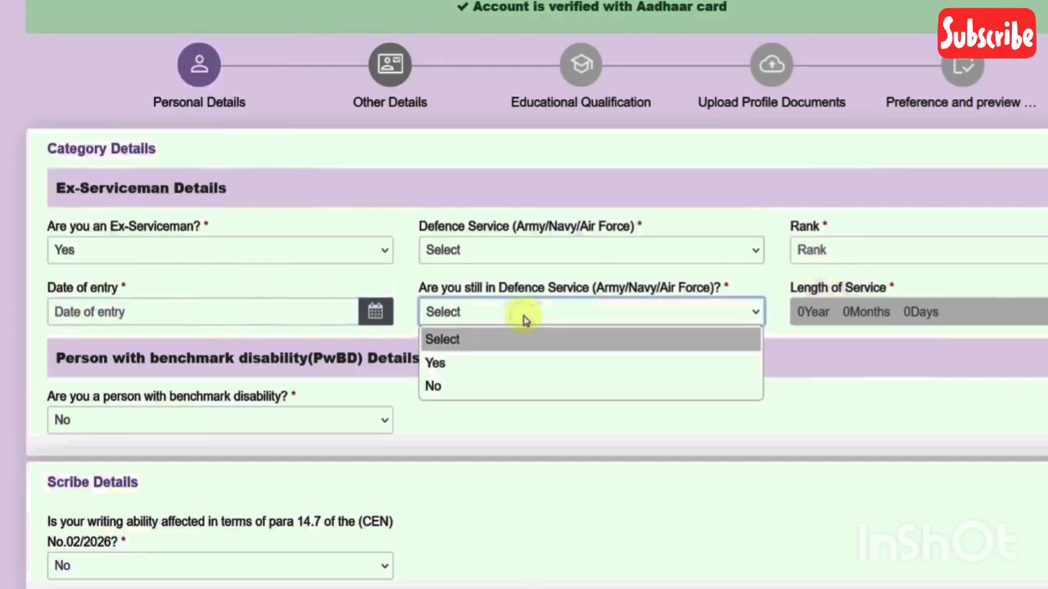
left_click(537, 432)
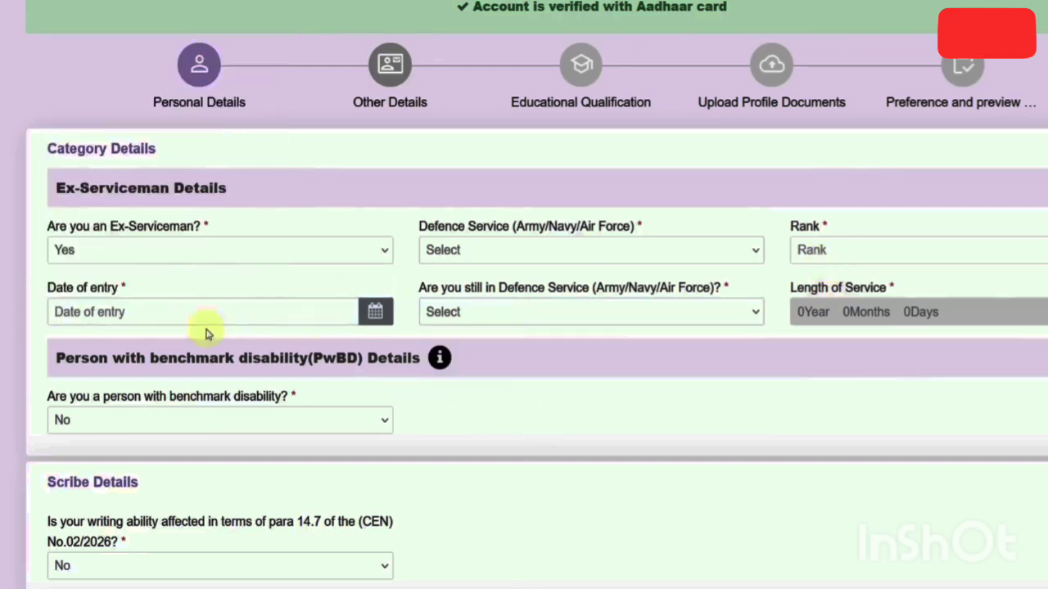
- Set the Ex-Serviceman answer back to No
left_click(108, 253)
left_click(101, 300)
left_click(104, 324)
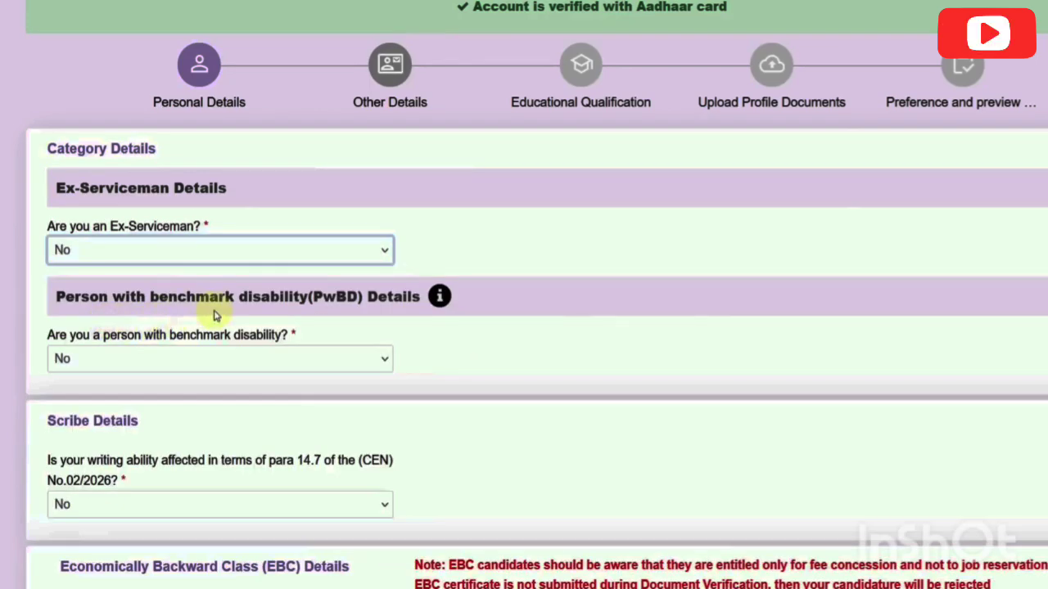
- Answer Yes to the benchmark disability question and choose Hearing Impairment (HI) as the disability category
scroll(215, 311, "down", 2)
left_click(173, 268)
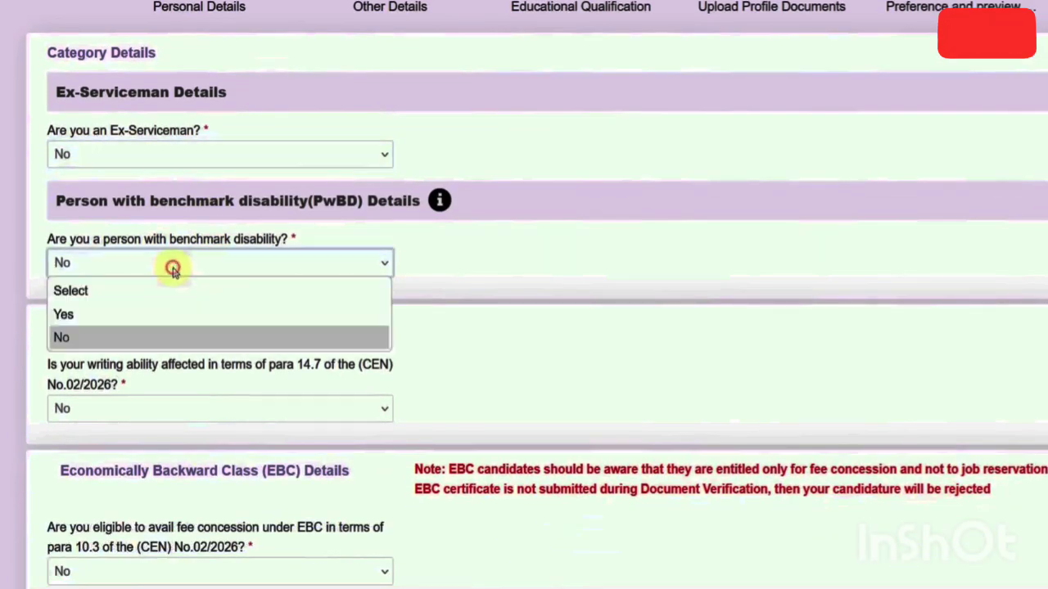
left_click(145, 313)
left_click(446, 264)
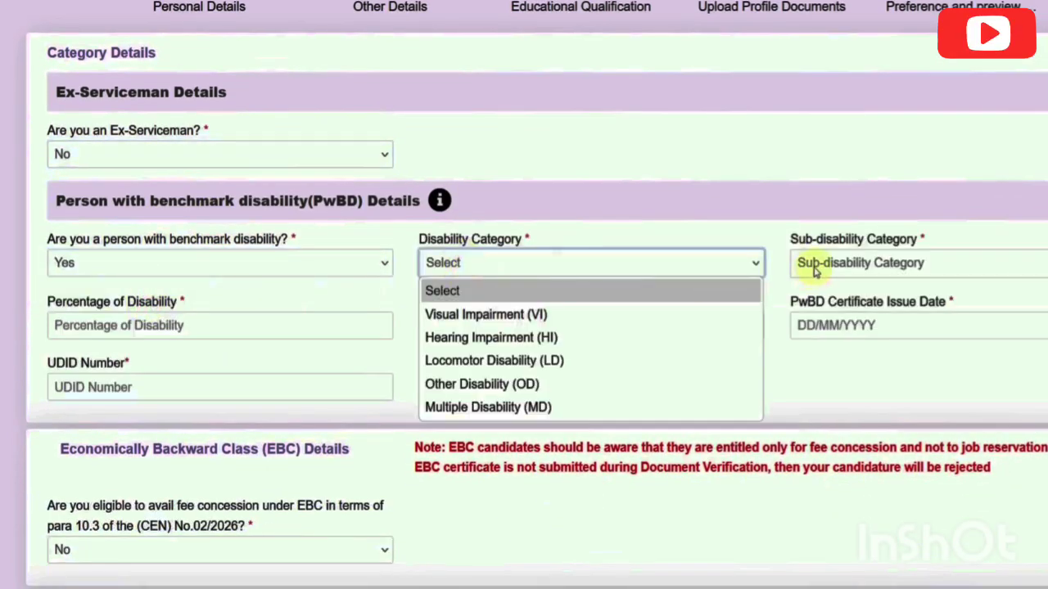
left_click(812, 262)
left_click(550, 266)
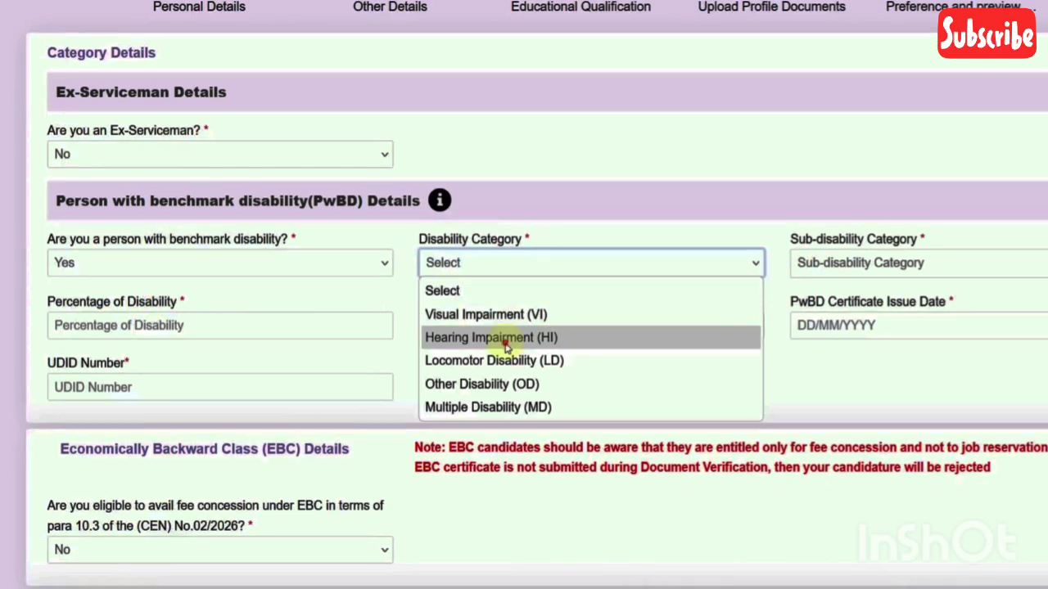
left_click(503, 338)
- Examine the sub-disability category, percentage of disability and PwBD certificate number fields
left_click(829, 263)
left_click(537, 336)
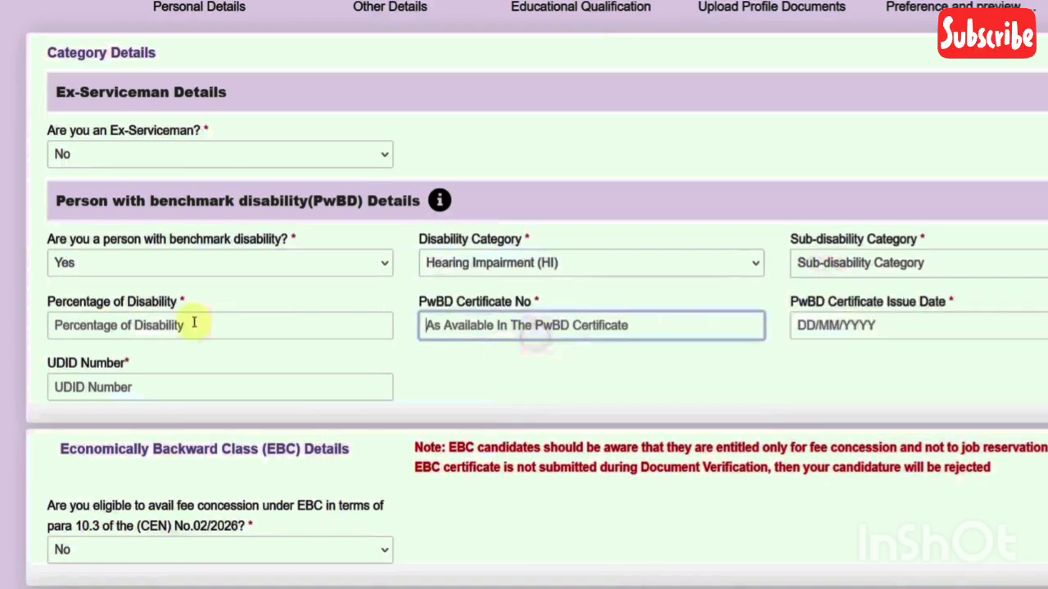
left_click(199, 325)
left_click(502, 325)
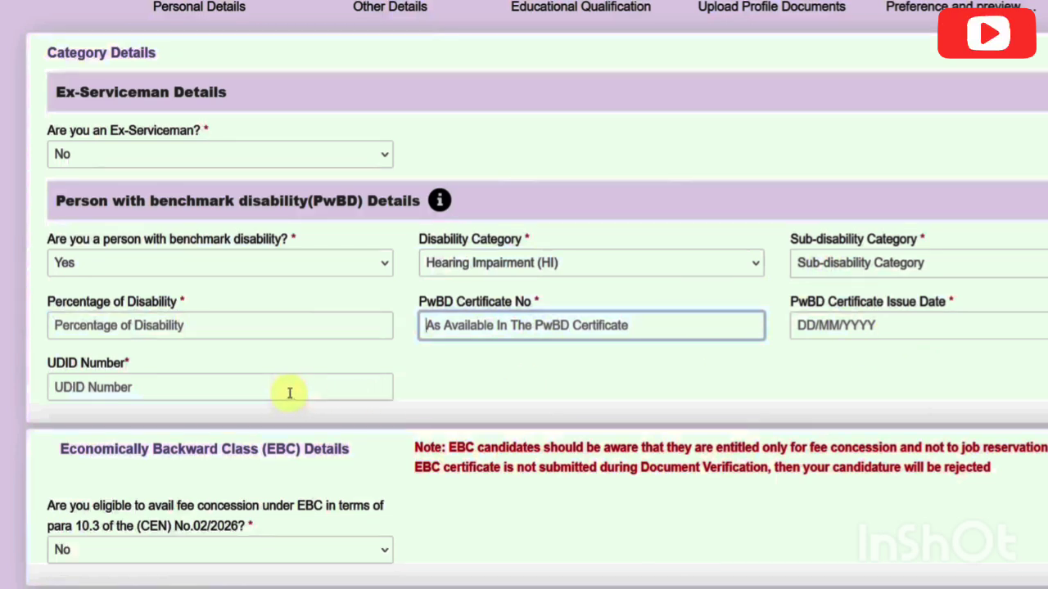
- Set the benchmark disability answer back to No and answer No to the affected writing ability question
left_click(107, 264)
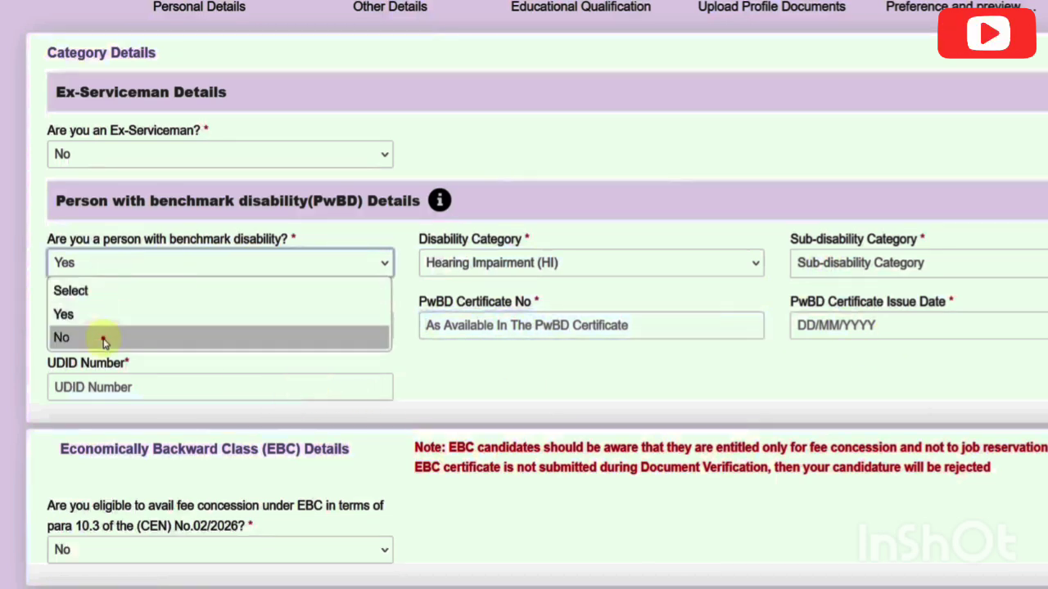
left_click(104, 339)
scroll(192, 333, "down", 1)
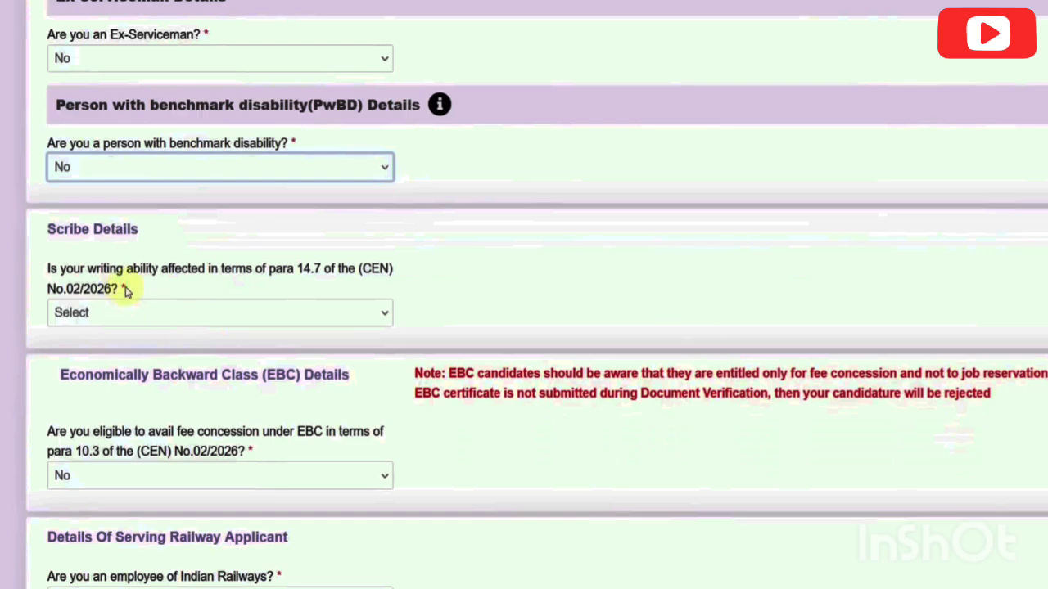
left_click(159, 317)
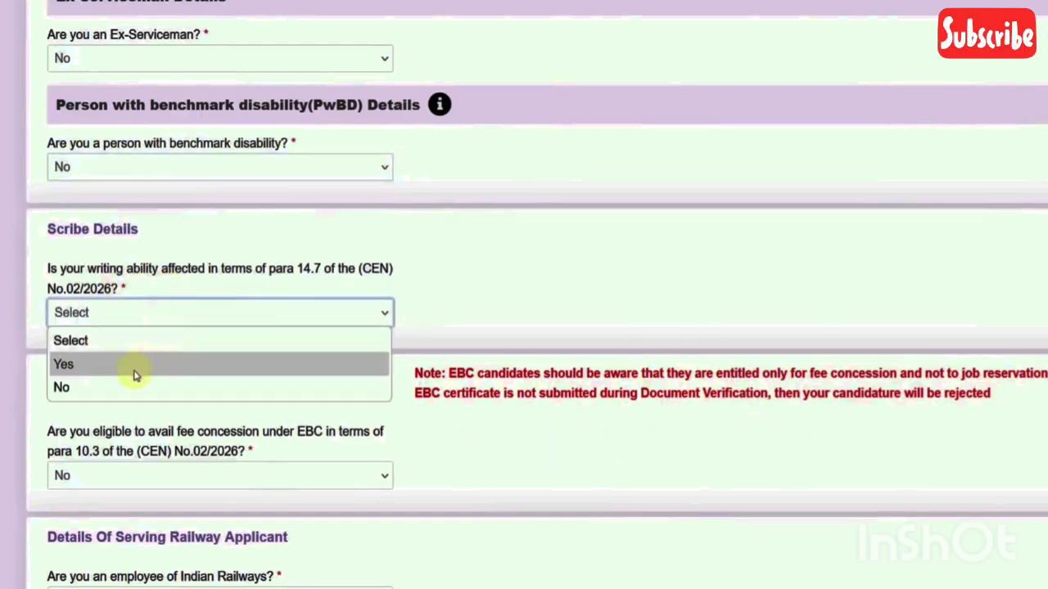
left_click(137, 388)
- Answer Yes to the EBC fee concession question and agree to the EBC information notice
scroll(203, 373, "down", 1)
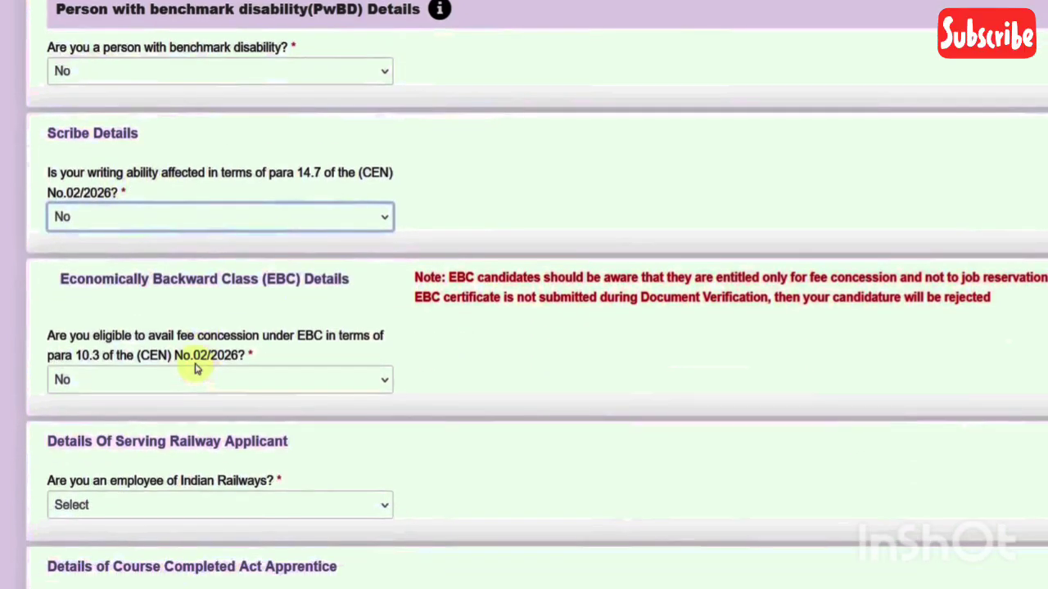
scroll(221, 356, "down", 1)
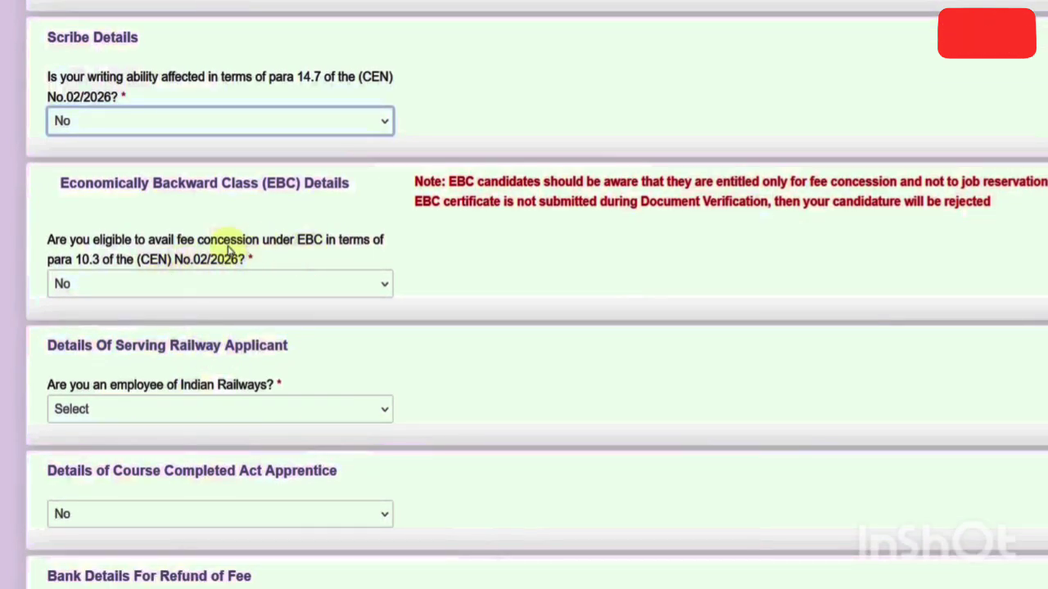
left_click(181, 284)
left_click(145, 336)
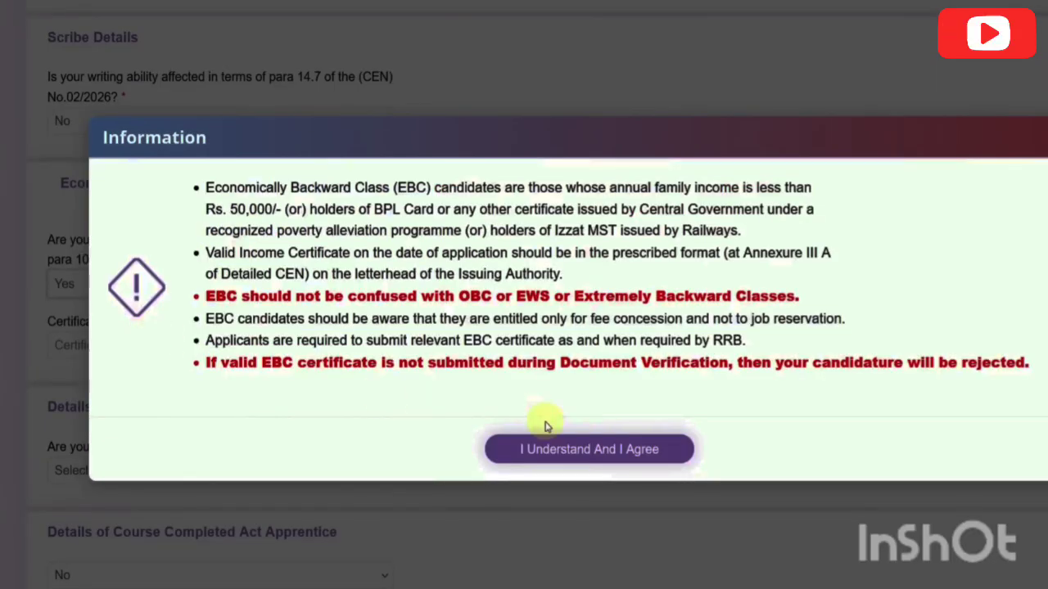
left_click(583, 451)
- Examine the available document types and issuing authorities for the EBC certificate
left_click(461, 267)
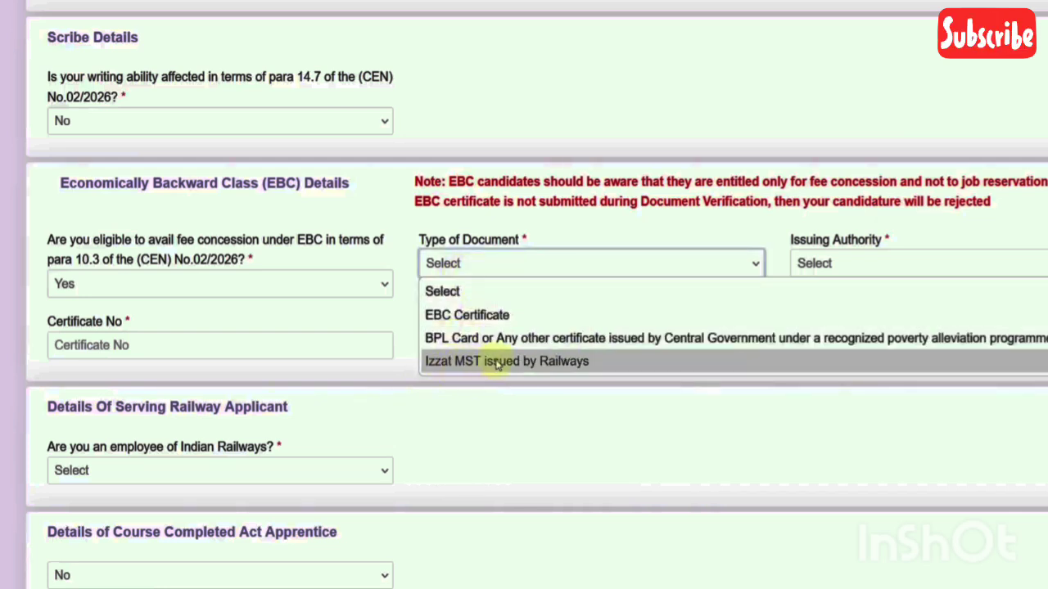
left_click(810, 264)
left_click(815, 264)
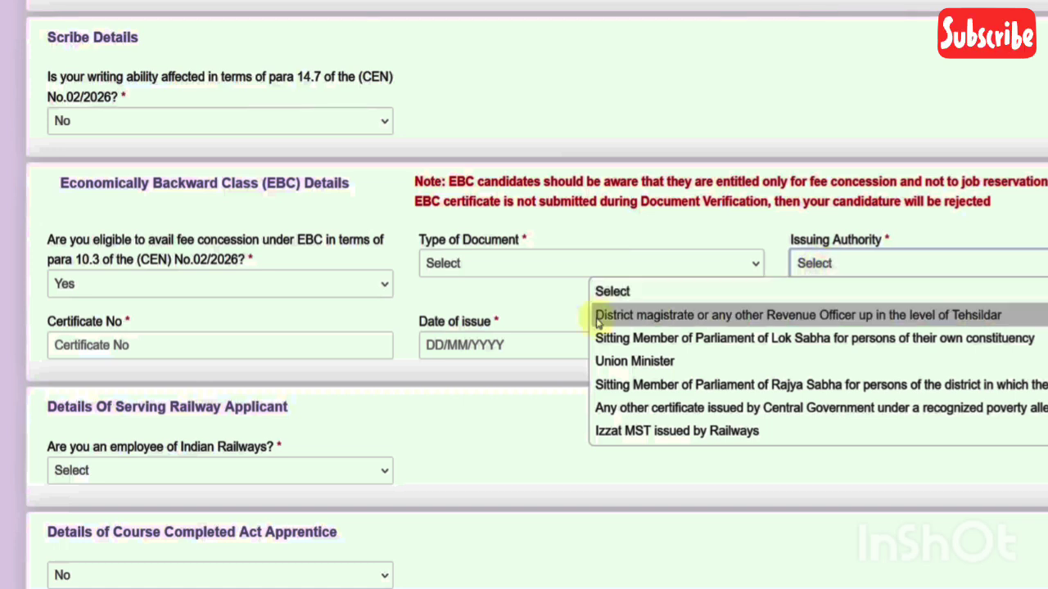
left_click(435, 378)
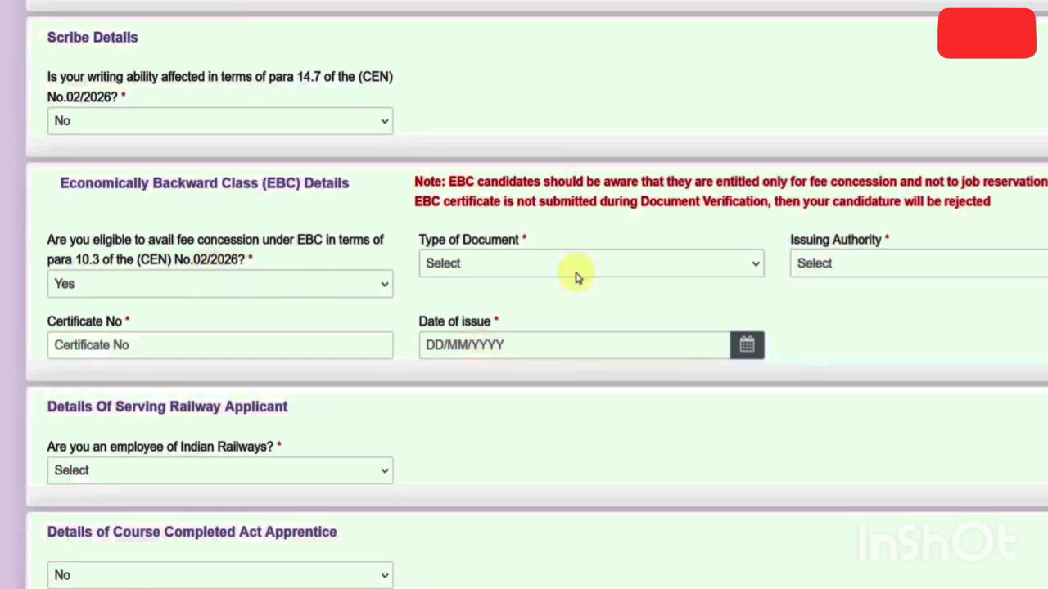
- Set the EBC fee concession answer back to No
left_click(184, 285)
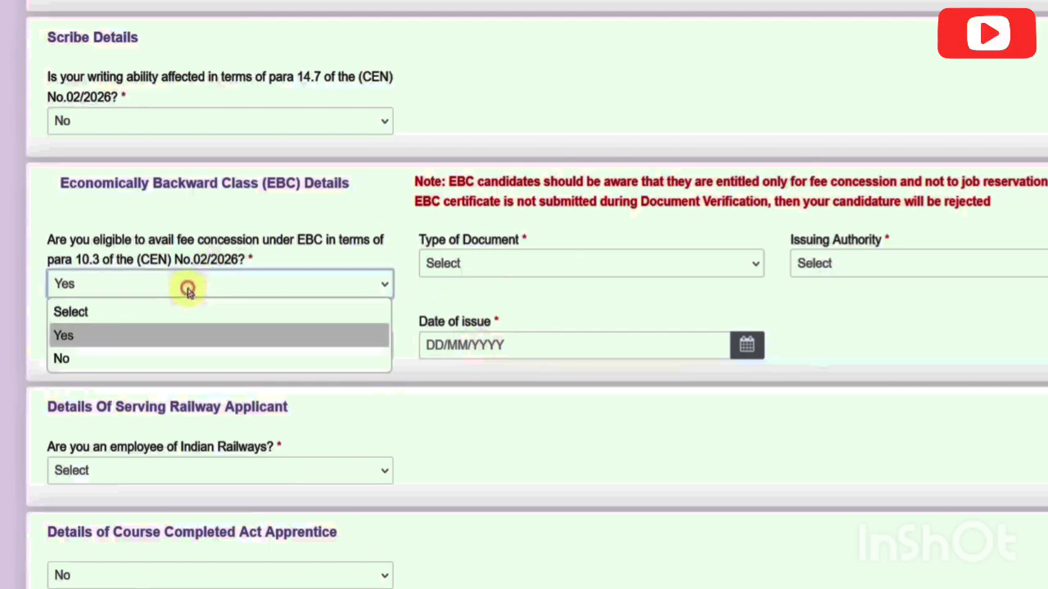
left_click(155, 352)
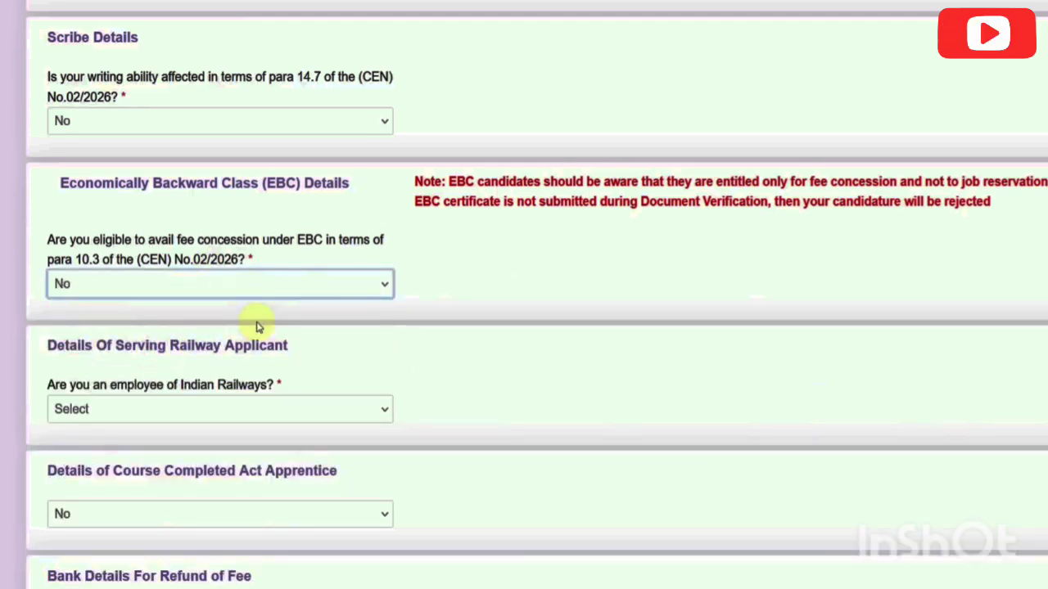
- Try Yes for the Indian Railways employee question to view its extra fields, and set the answer to No
scroll(257, 326, "down", 1)
left_click(98, 313)
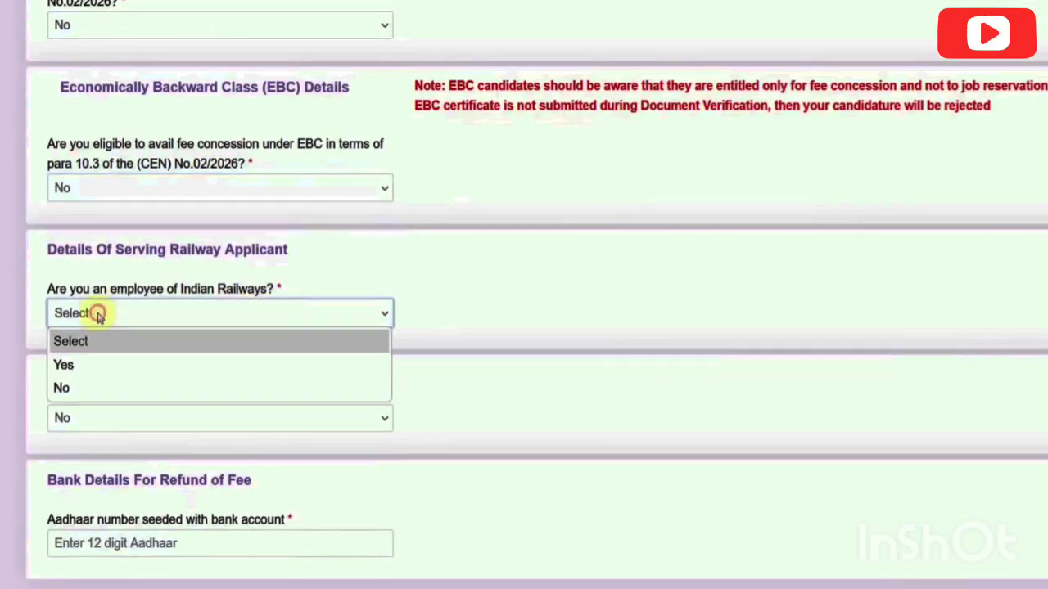
left_click(100, 365)
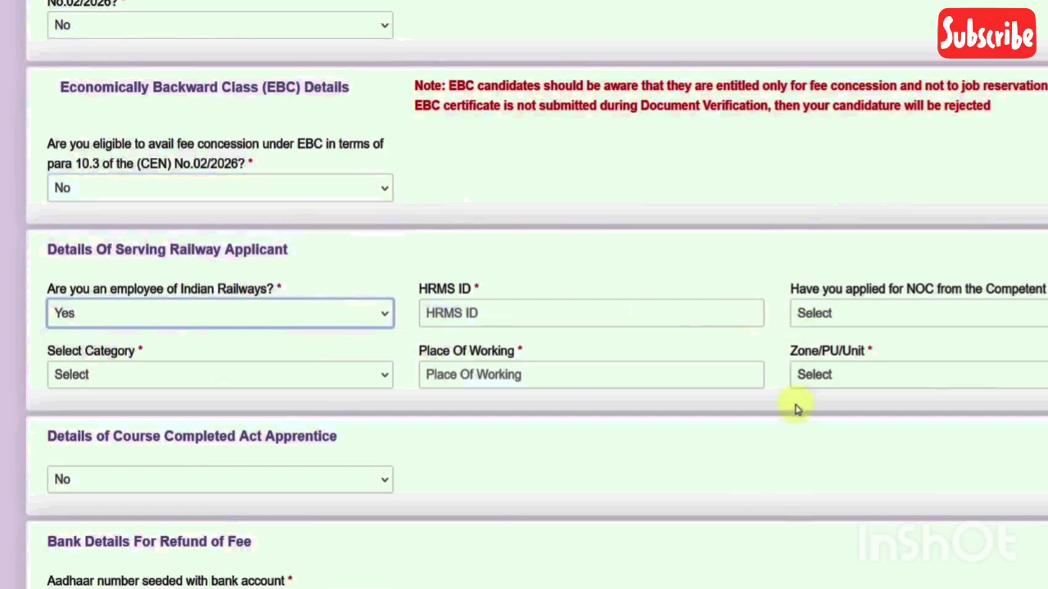
left_click(227, 315)
left_click(173, 388)
- Try Central Government and State Government as the current department or organization, agreeing to the NOC notice for each
scroll(272, 359, "down", 1)
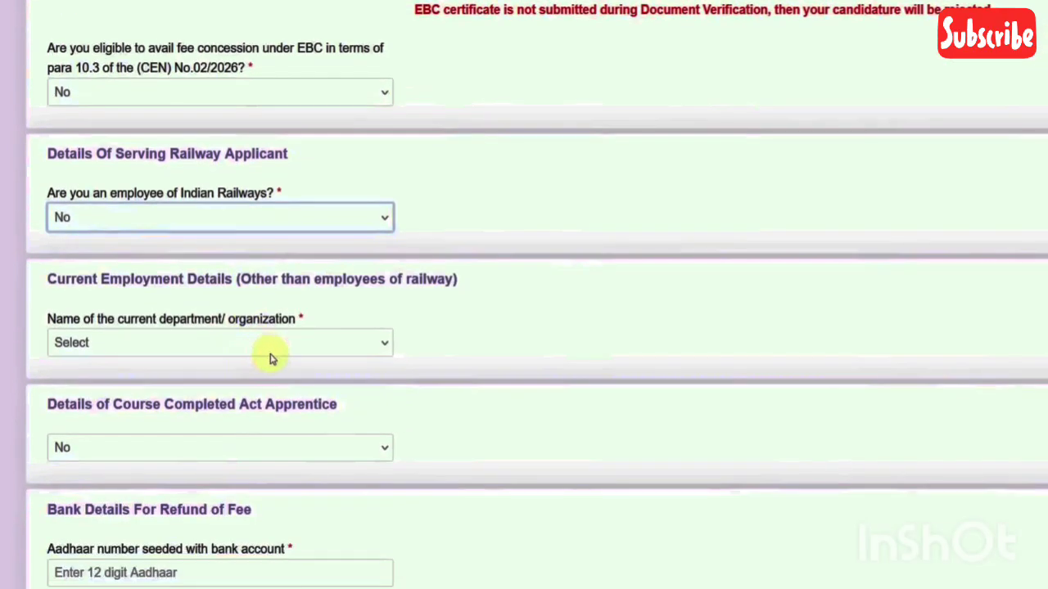
scroll(192, 235, "down", 1)
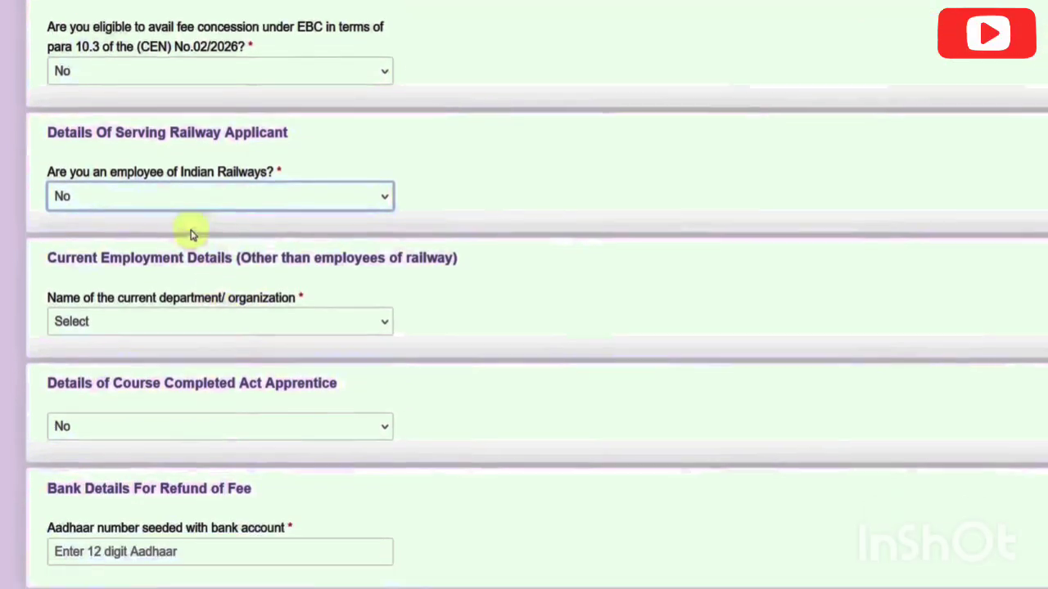
left_click(194, 259)
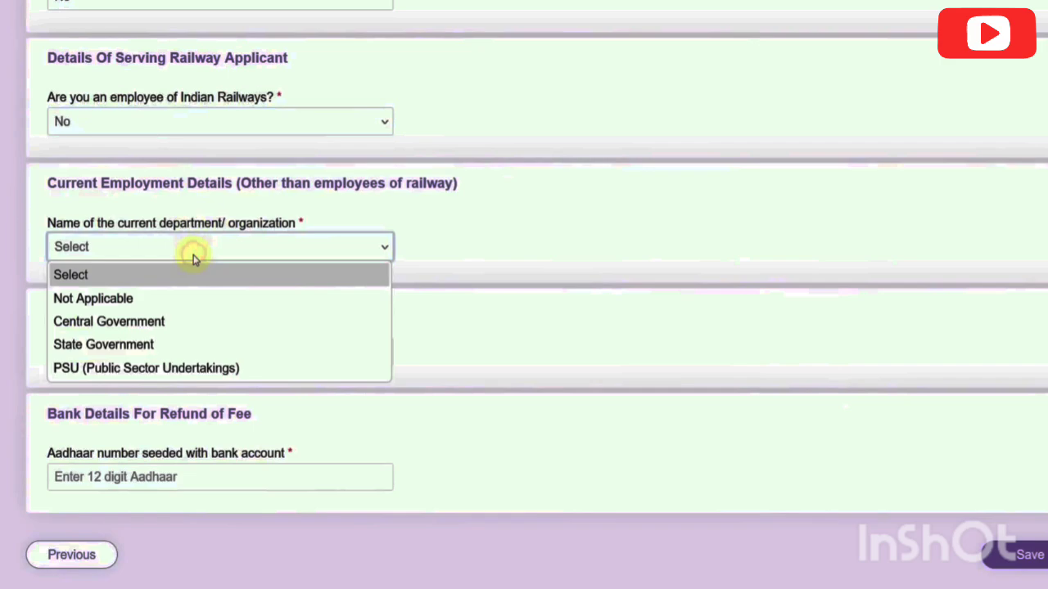
left_click(173, 321)
left_click(543, 369)
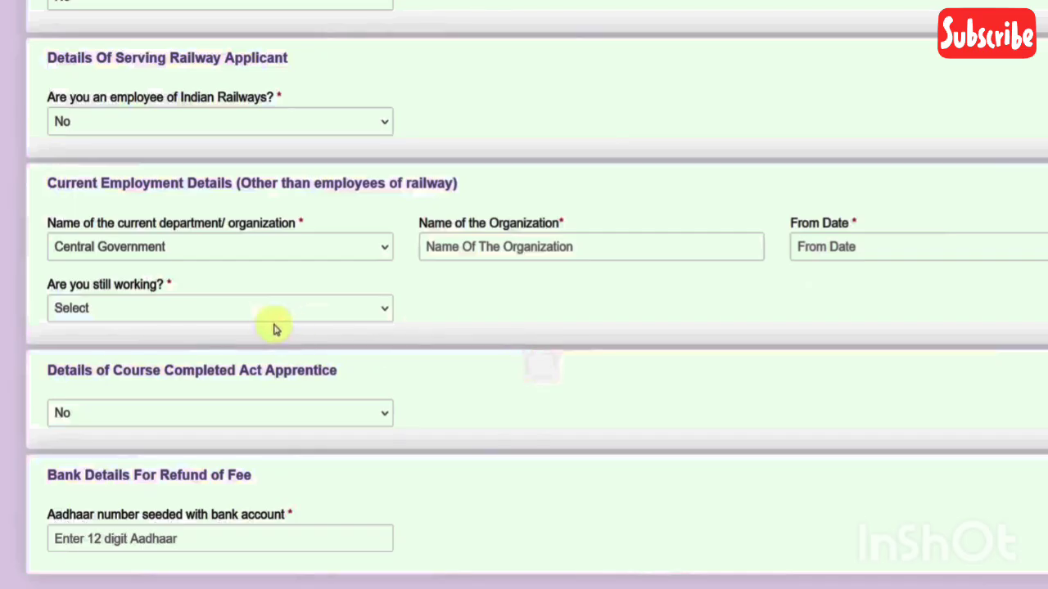
left_click(177, 258)
left_click(164, 342)
left_click(589, 370)
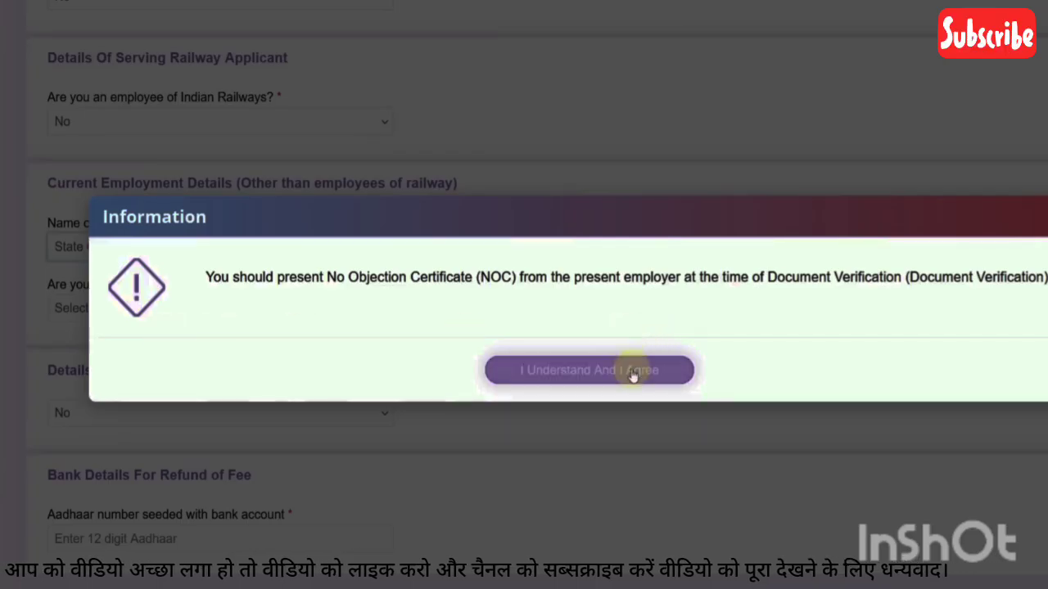
- Set the name of the current department or organization to Not Applicable
left_click(191, 251)
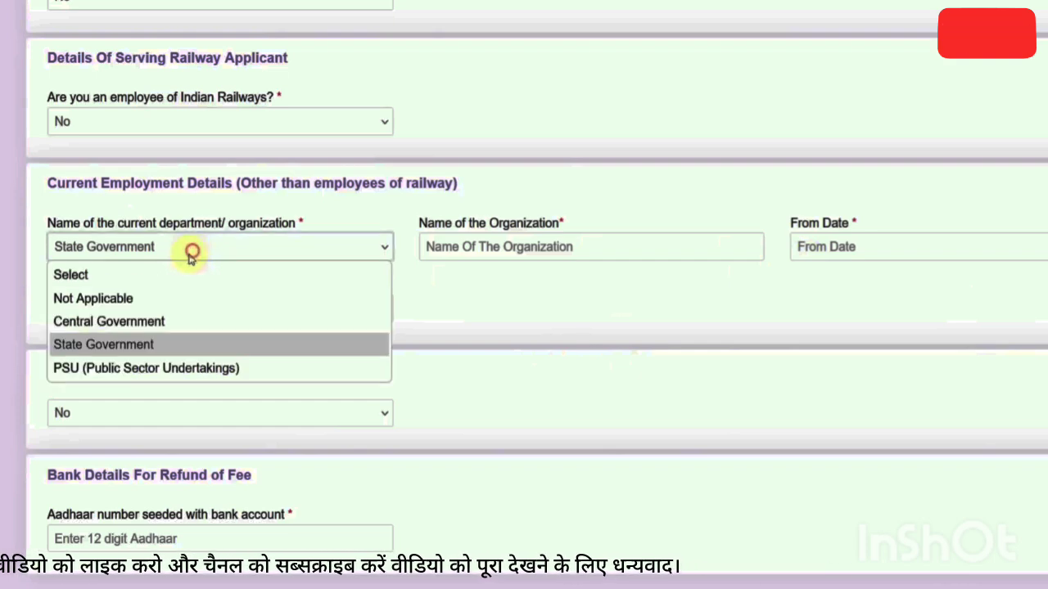
left_click(96, 298)
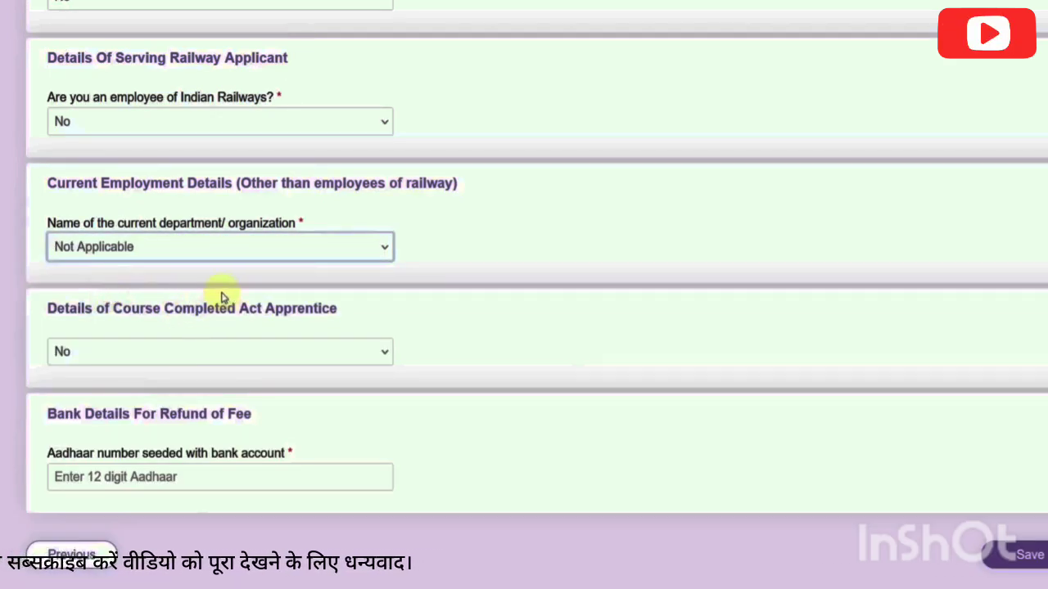
- Answer Yes under Details of Course Completed Act Apprentice
scroll(199, 311, "down", 1)
left_click(175, 300)
left_click(136, 351)
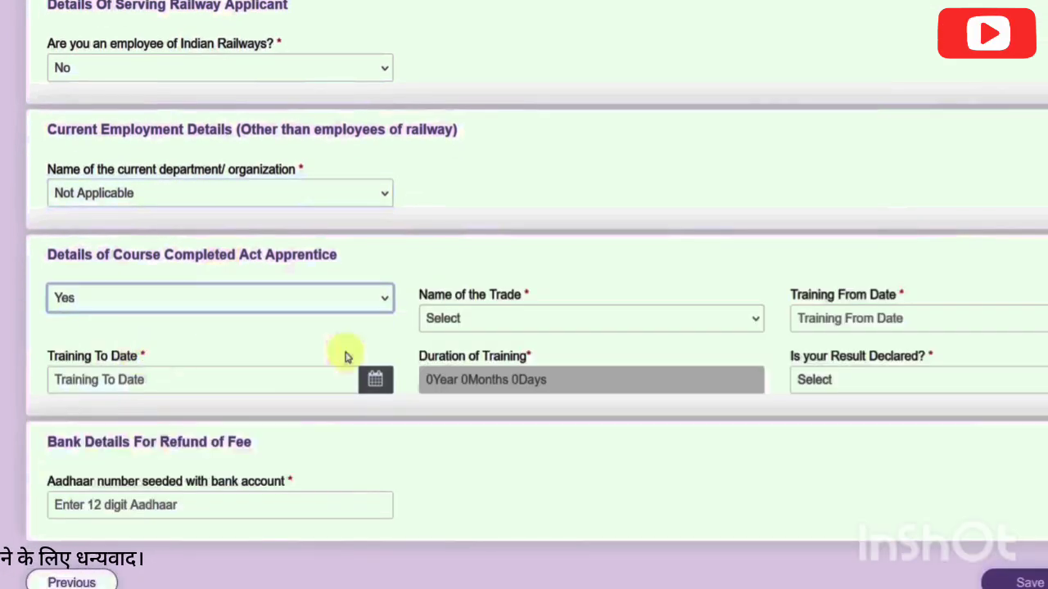
- Examine the trade names and the result declaration options for the Act Apprentice course
left_click(502, 323)
scroll(510, 245, "down", 4)
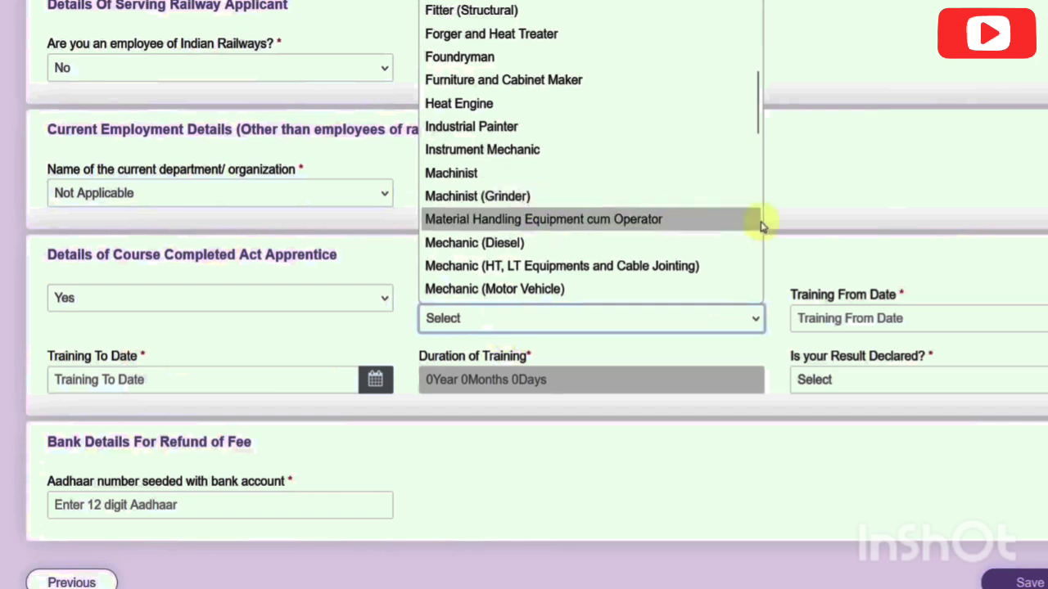
left_click(818, 217)
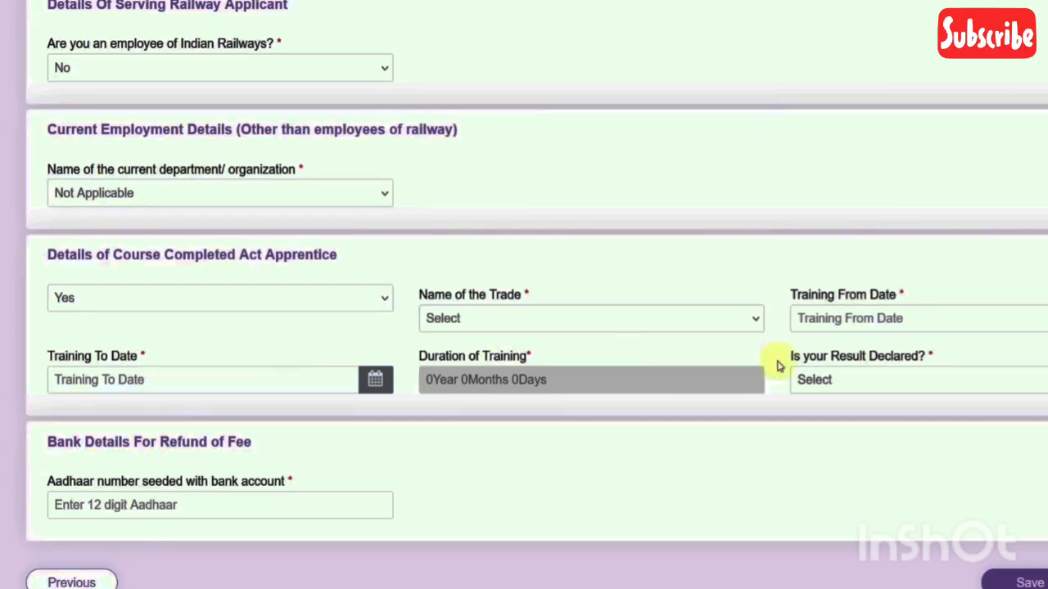
left_click(835, 380)
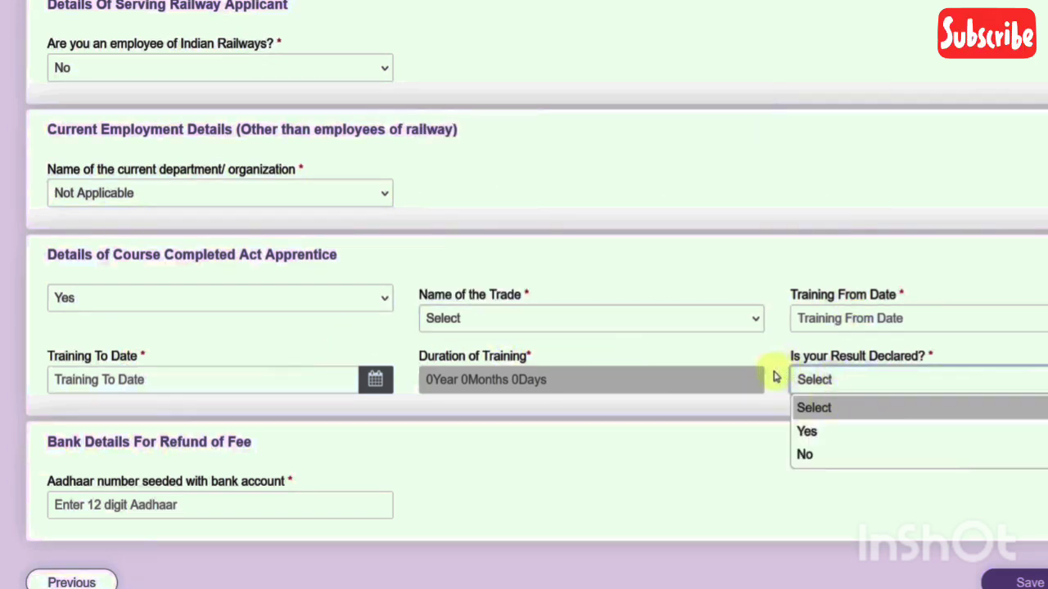
- Set the Course Completed Act Apprentice answer back to No
left_click(210, 304)
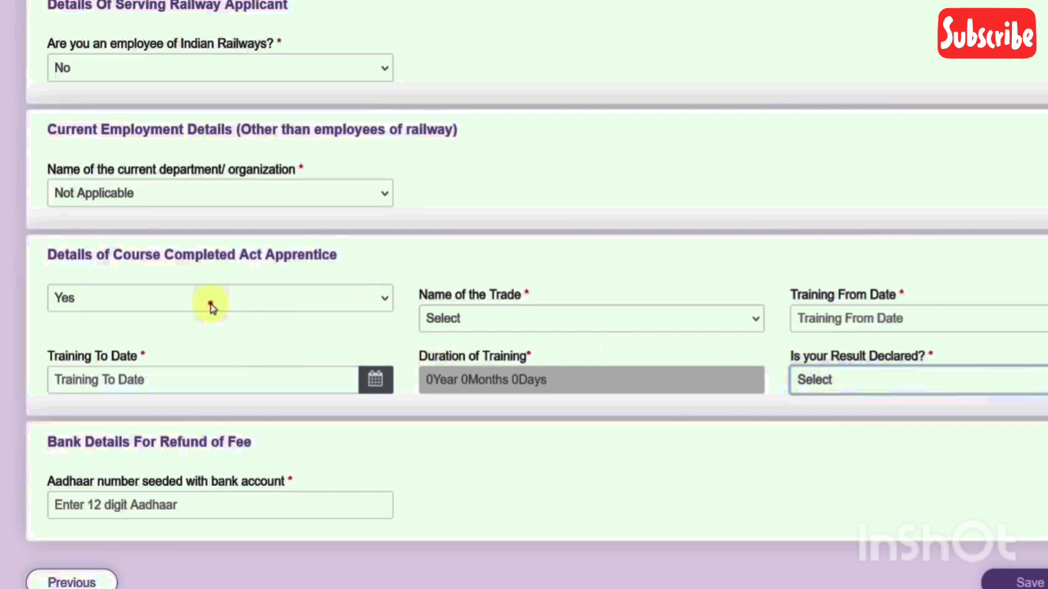
left_click(210, 304)
left_click(162, 370)
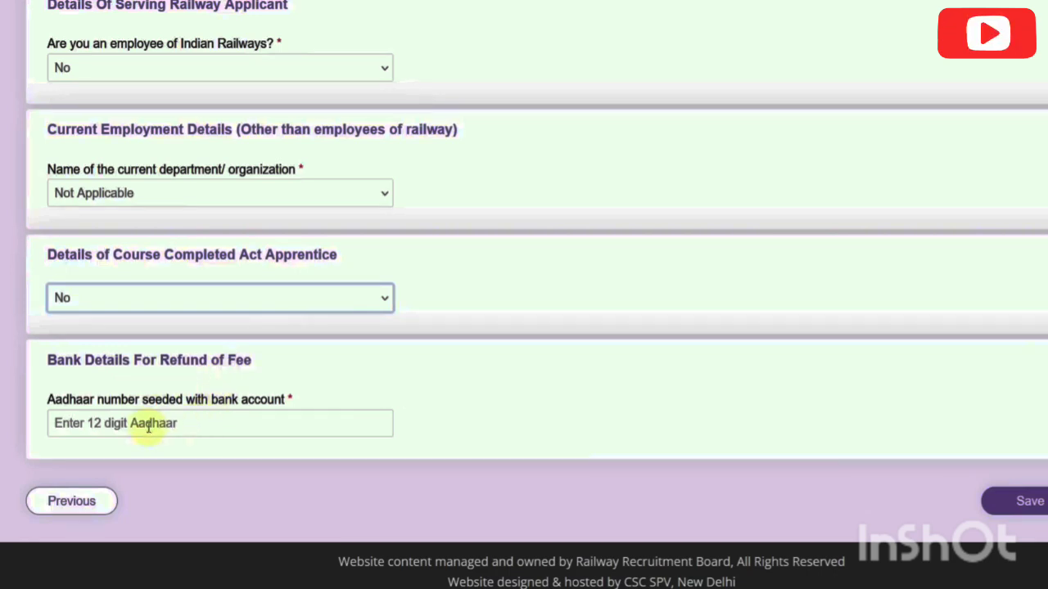
- Enter the Aadhaar number seeded with the bank account for the fee refund, and save the other details
left_click_drag(61, 404, 169, 400)
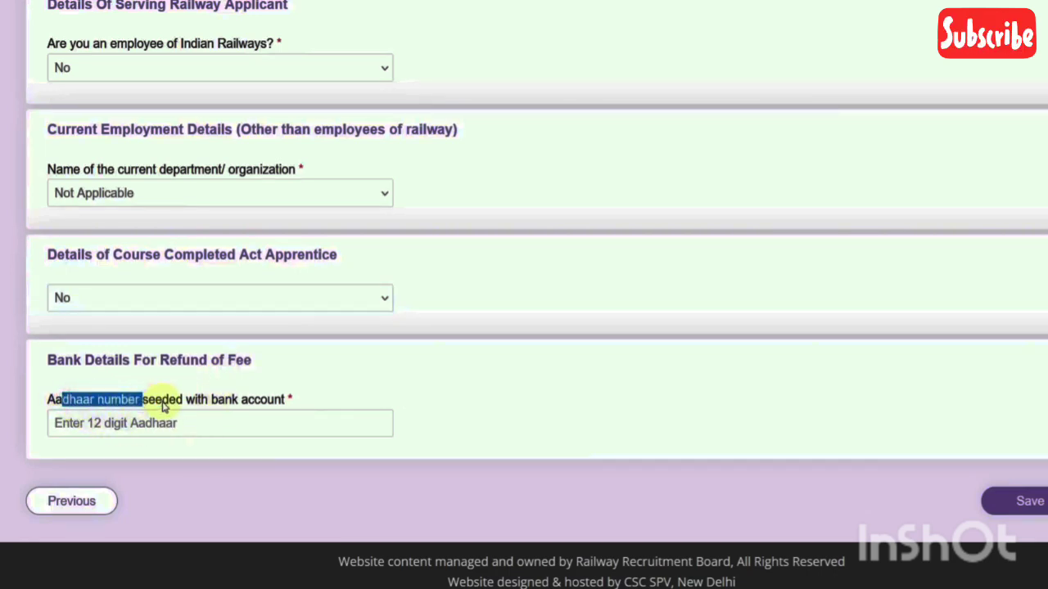
left_click(341, 385)
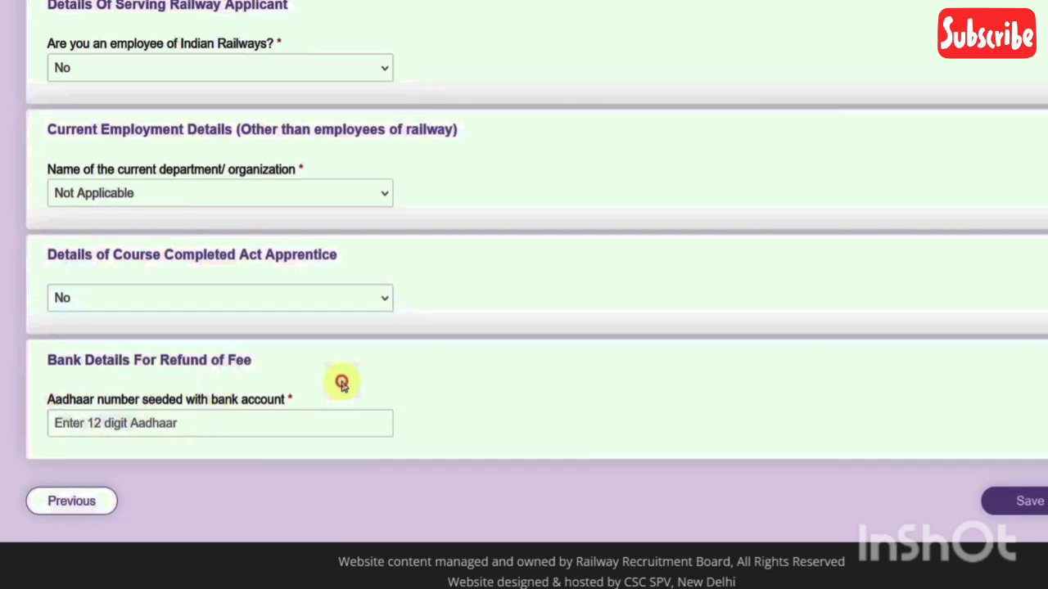
left_click(134, 428)
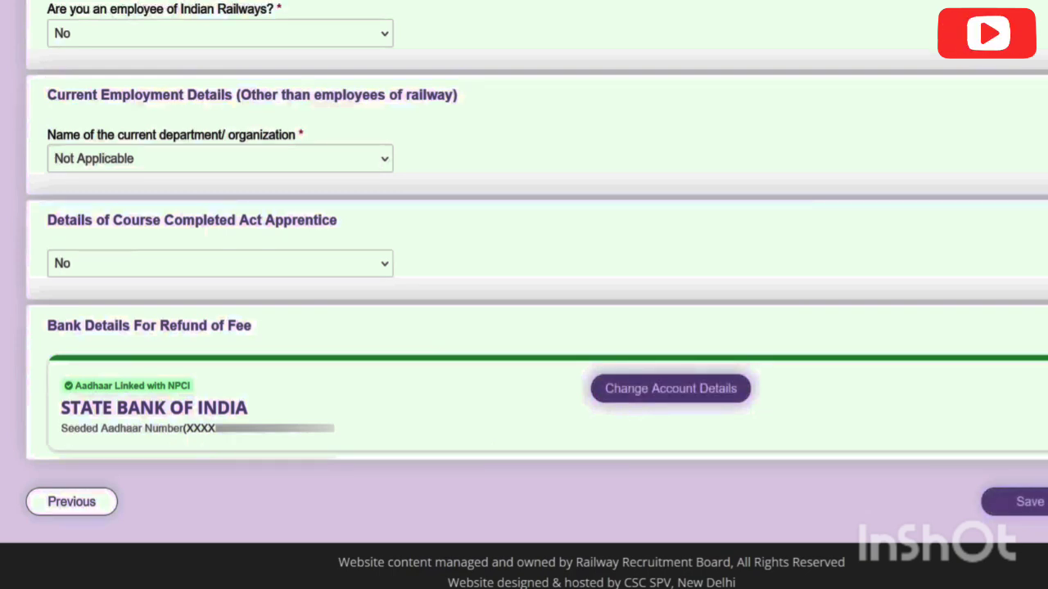
left_click(1027, 501)
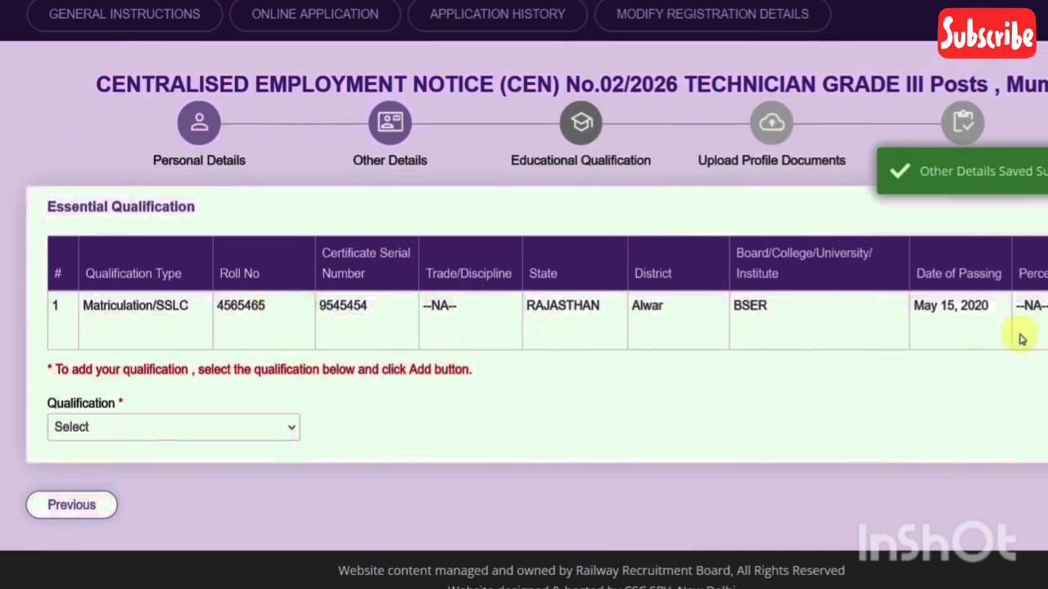
- Open the Matriculation/SSLC qualification for editing, review its state, district, board, passing date, roll number and certificate fields, and save it
left_click(1046, 313)
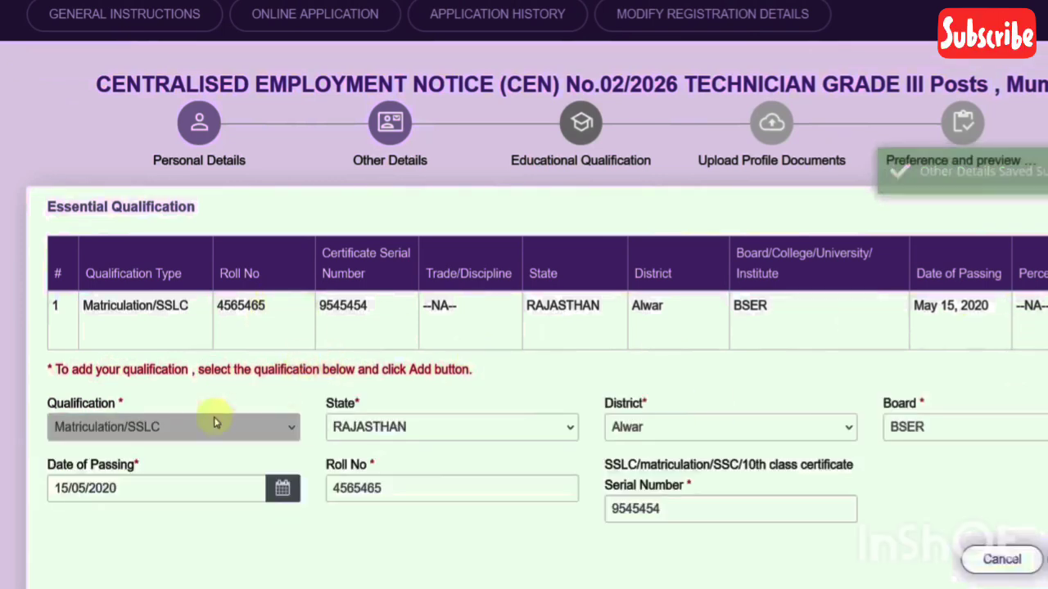
left_click(343, 427)
left_click(637, 439)
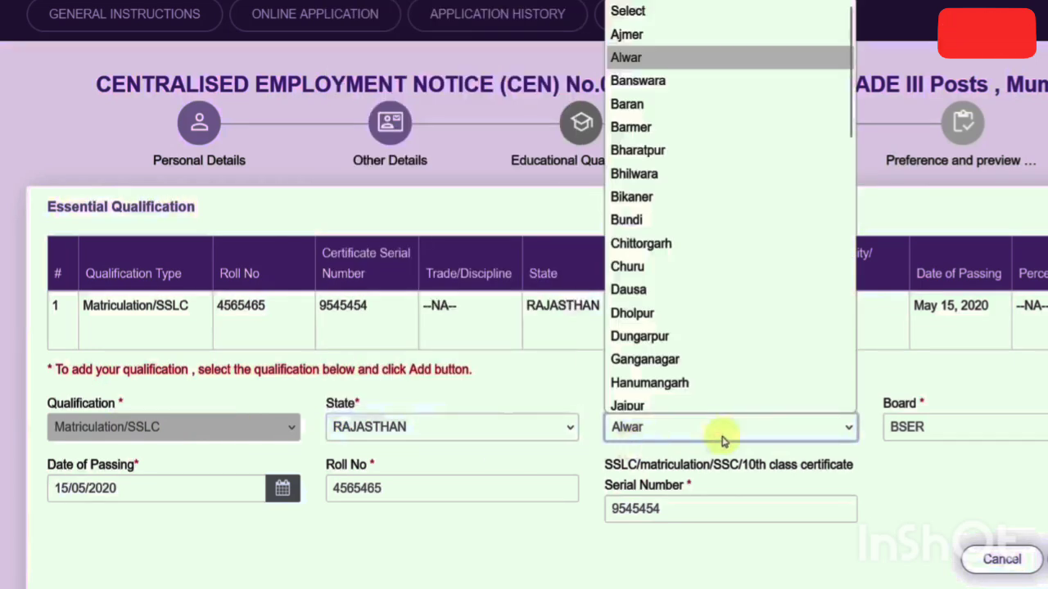
left_click(901, 427)
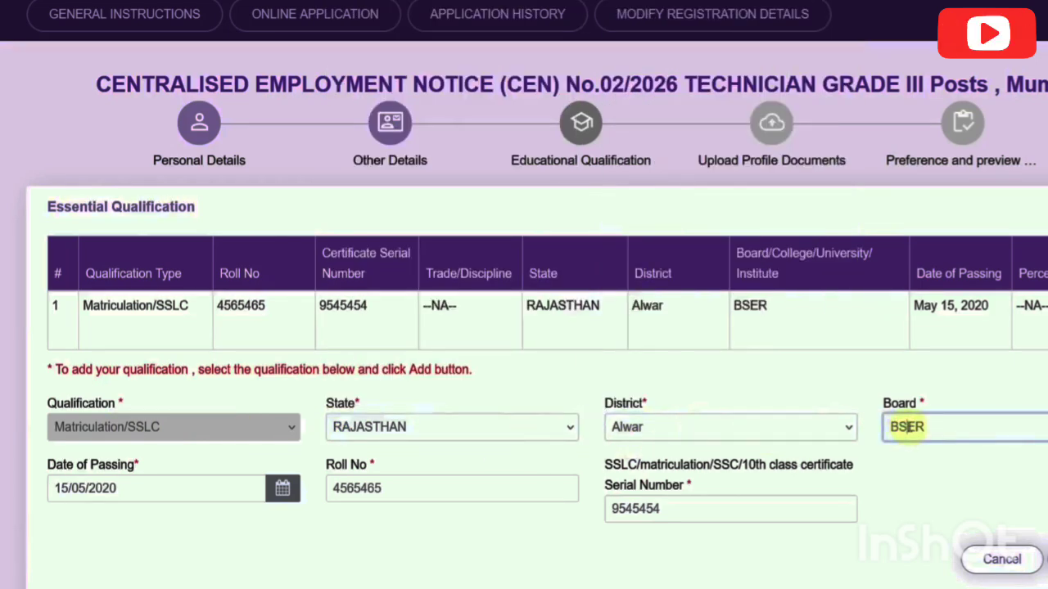
left_click(192, 484)
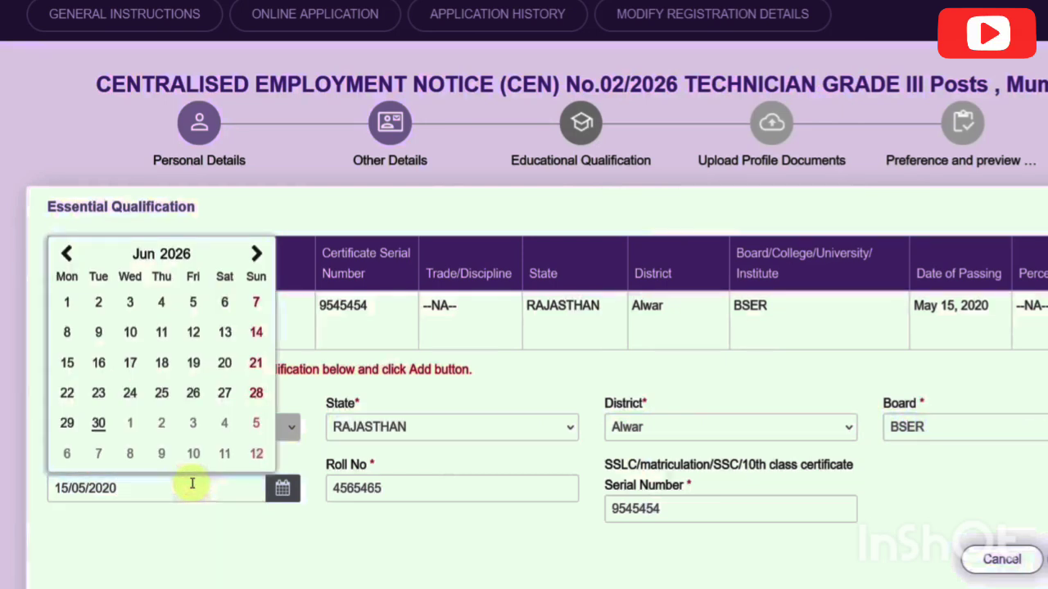
left_click(380, 519)
left_click(390, 491)
left_click(666, 538)
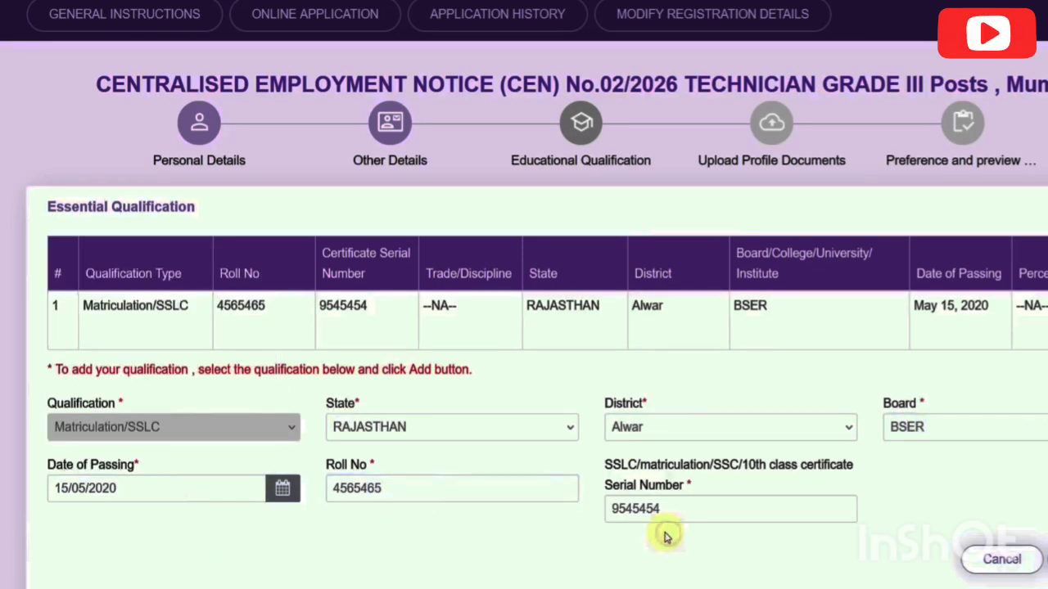
left_click(697, 516)
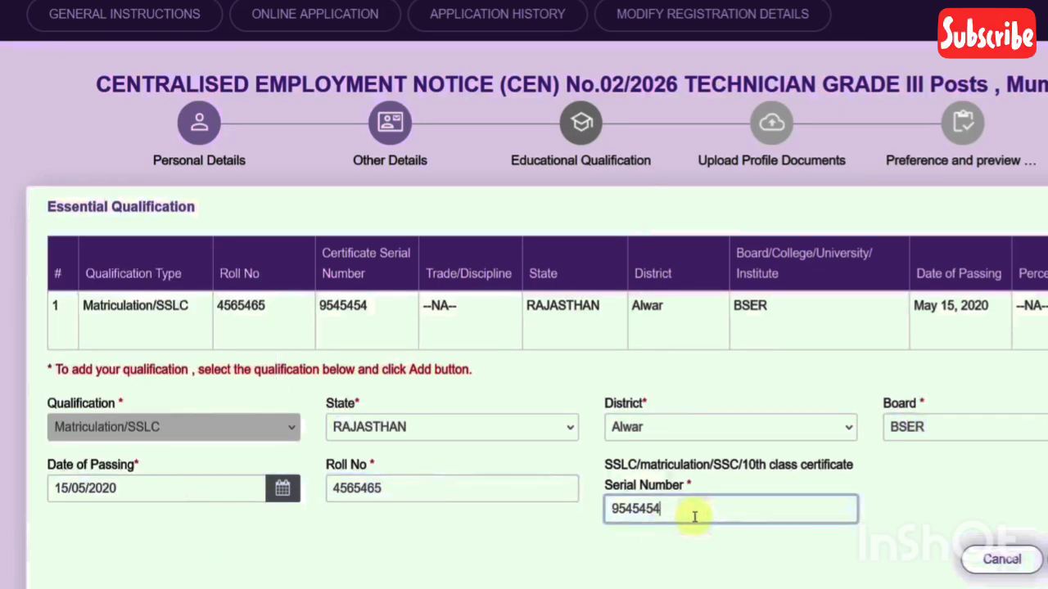
left_click(1039, 559)
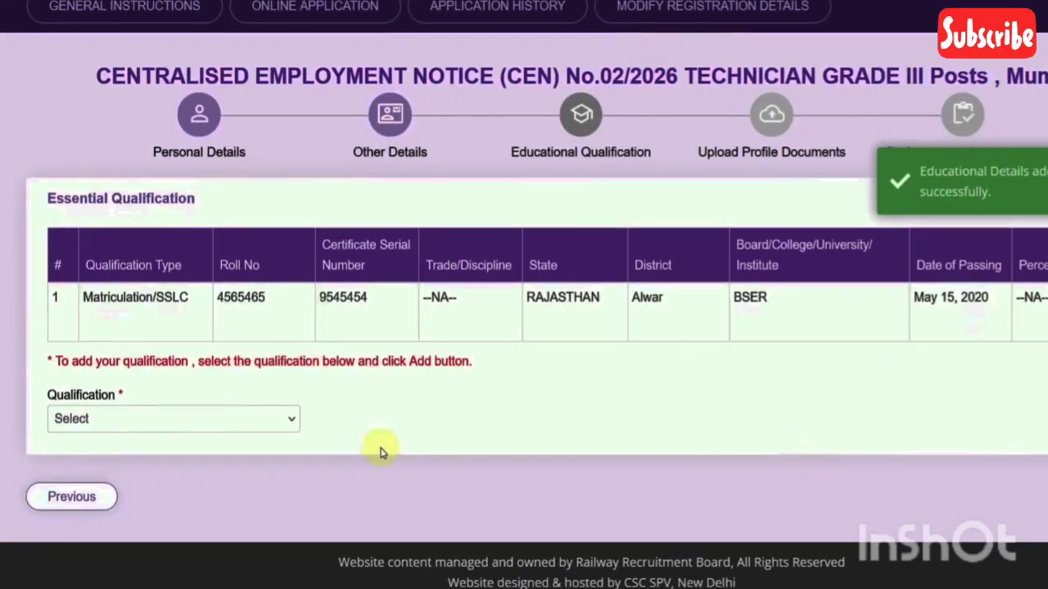
- Start an ITI qualification entry with Fitter as the discipline, RAJASTHAN as the state and Alwar as the district
left_click(261, 420)
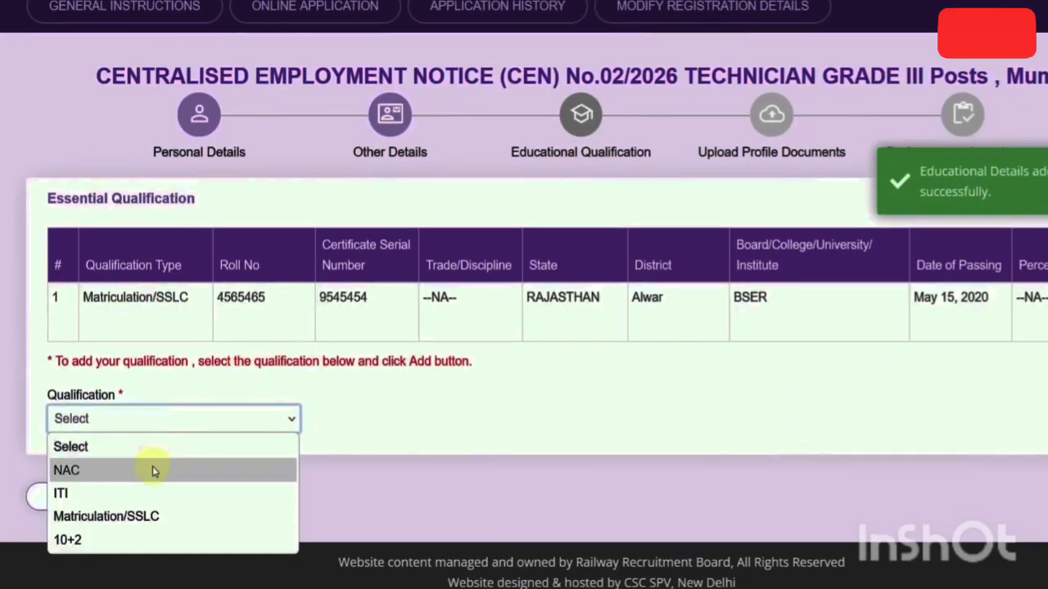
left_click(94, 494)
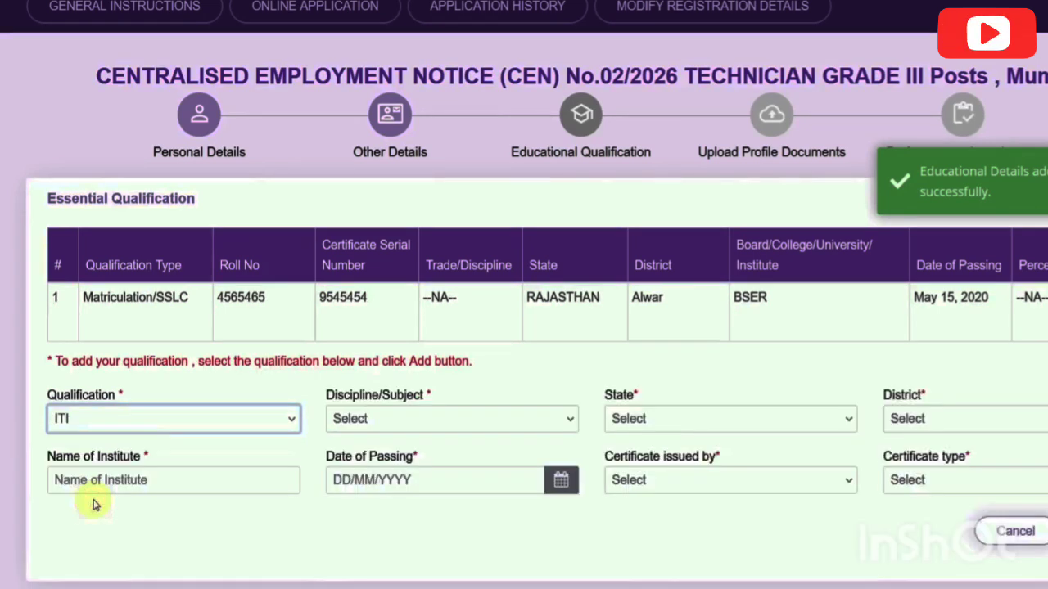
left_click(339, 417)
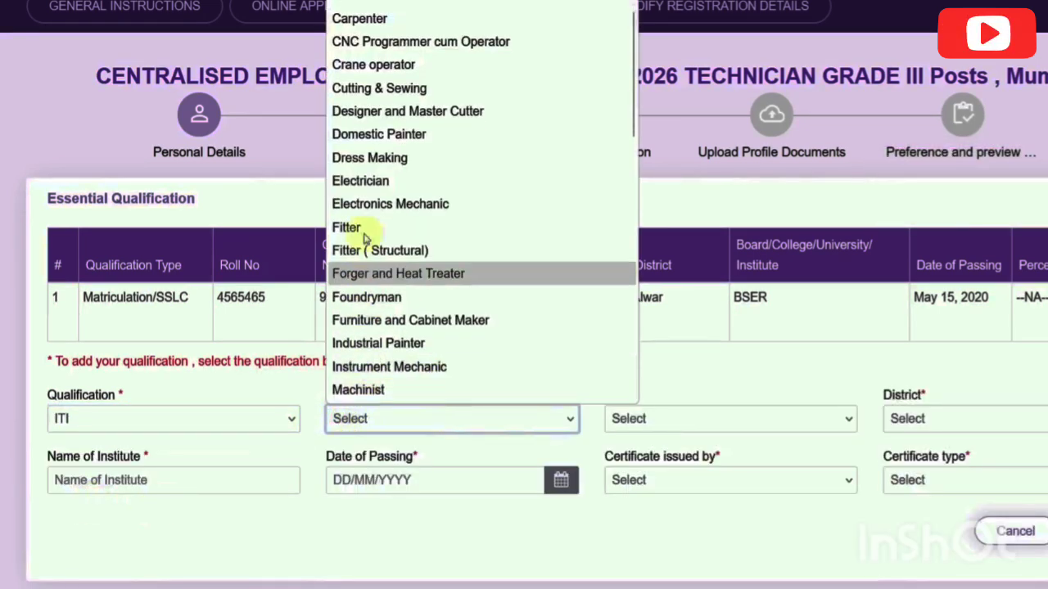
left_click(363, 226)
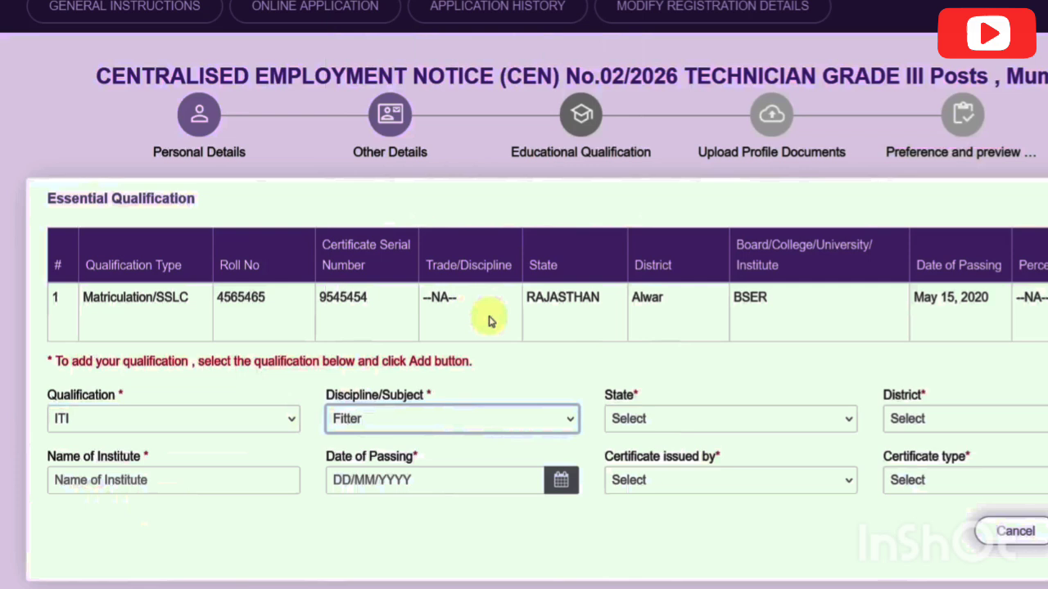
left_click(631, 413)
left_click(669, 227)
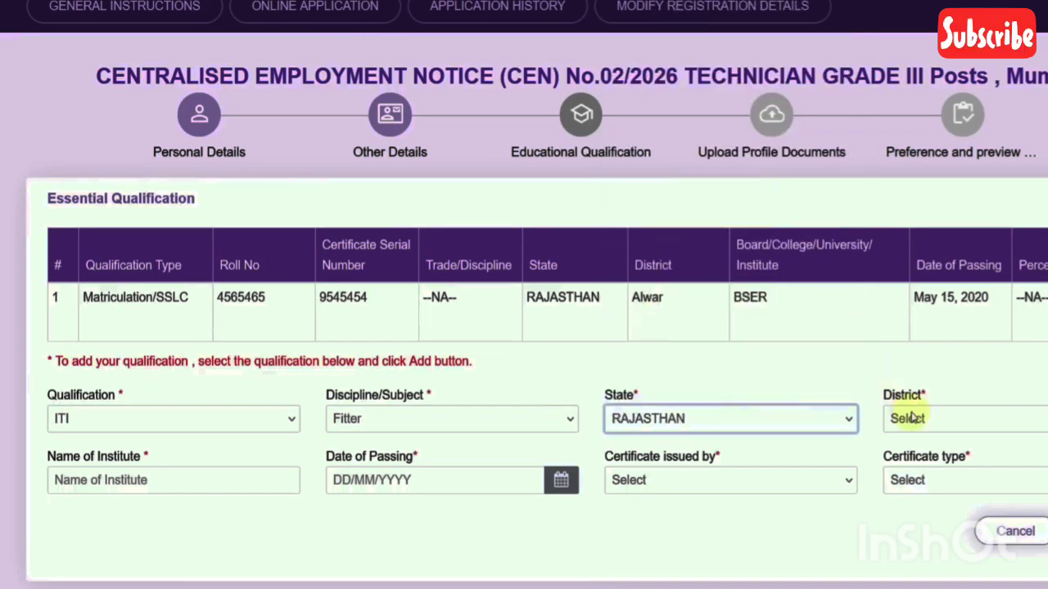
left_click(911, 419)
left_click(905, 41)
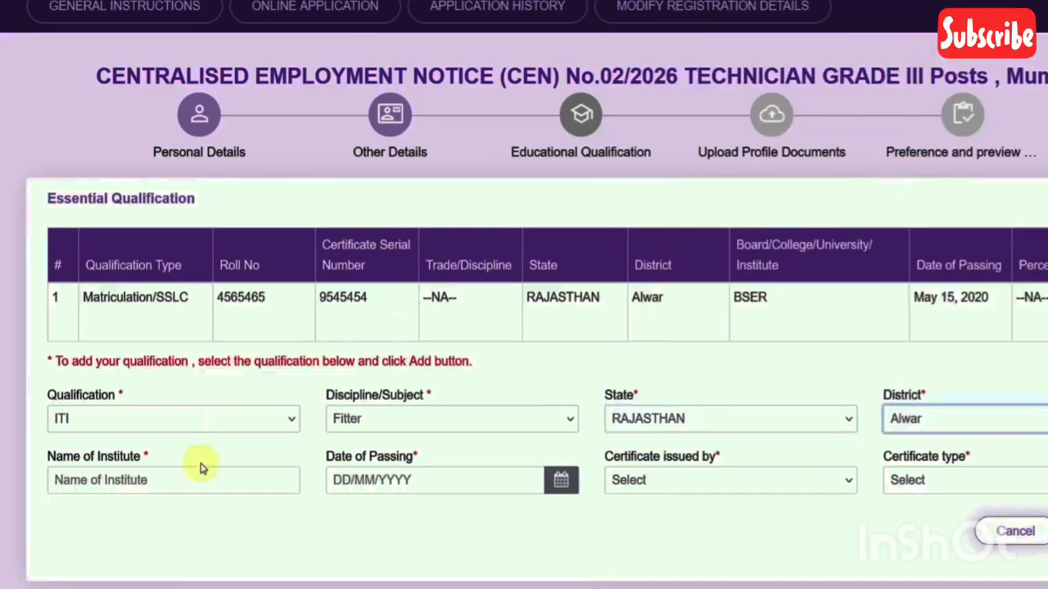
- Set the ITI certificate's issuing body to NCVT and its certificate type to National Trade certificate
left_click(150, 488)
left_click(375, 487)
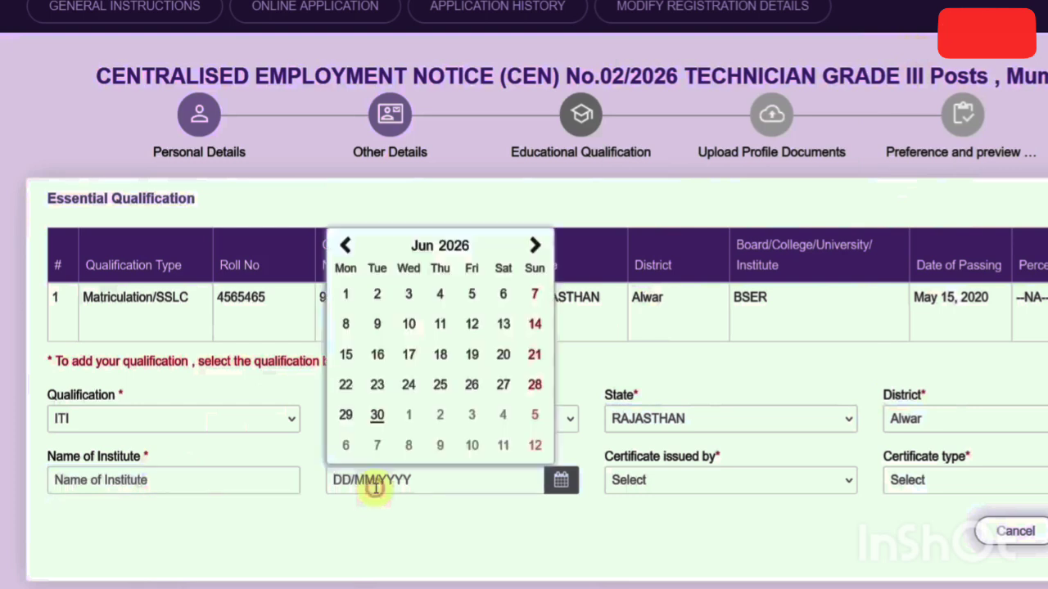
left_click(674, 481)
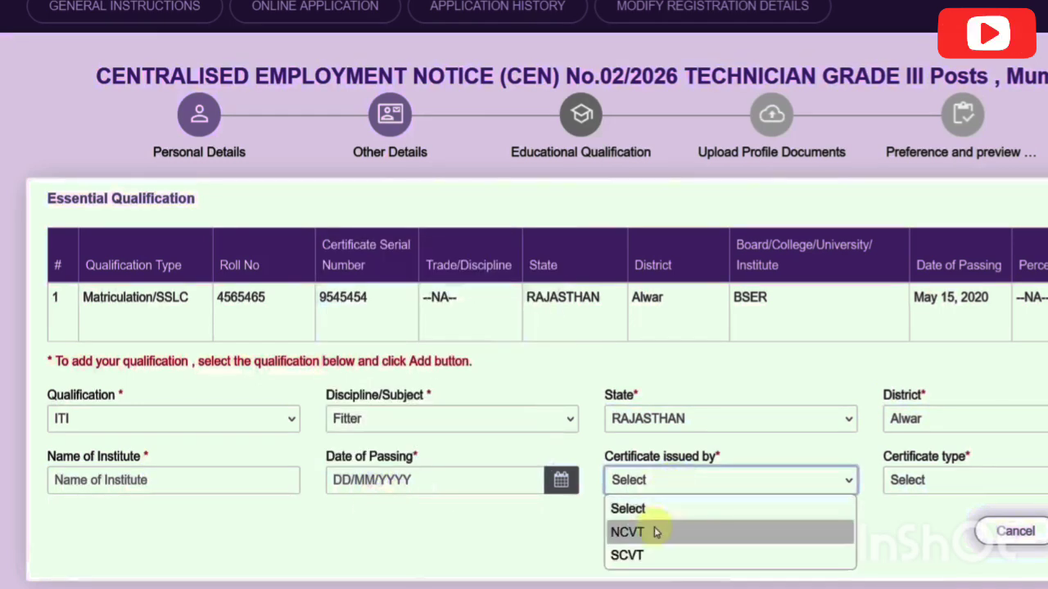
left_click(655, 532)
left_click(889, 480)
left_click(914, 532)
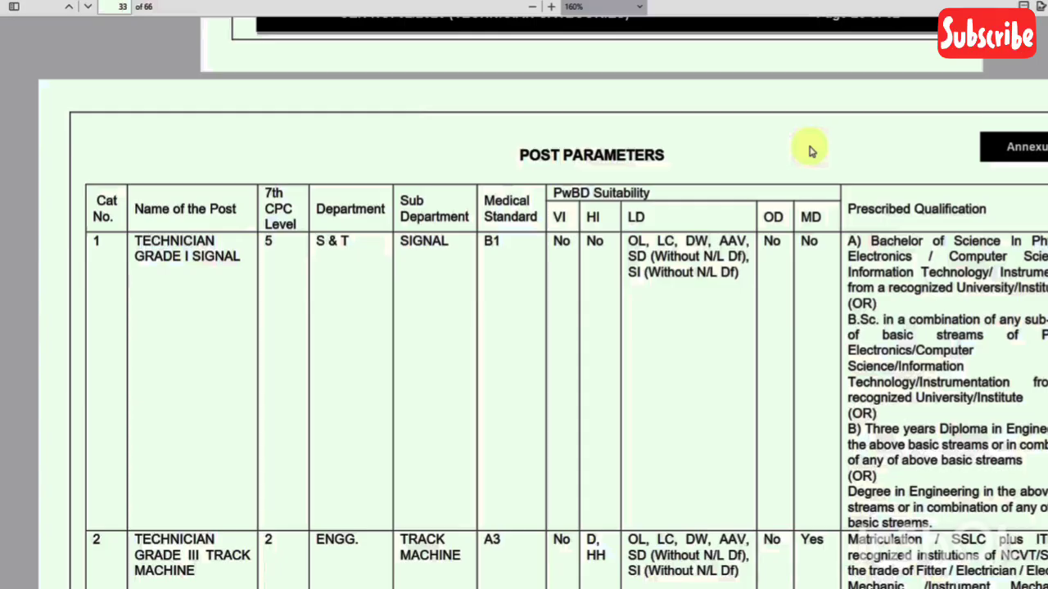
- Examine the Post Parameters annexure of the CEN 02/2026 notice for each technician post's medical standard and prescribed qualification
scroll(700, 223, "down", 1)
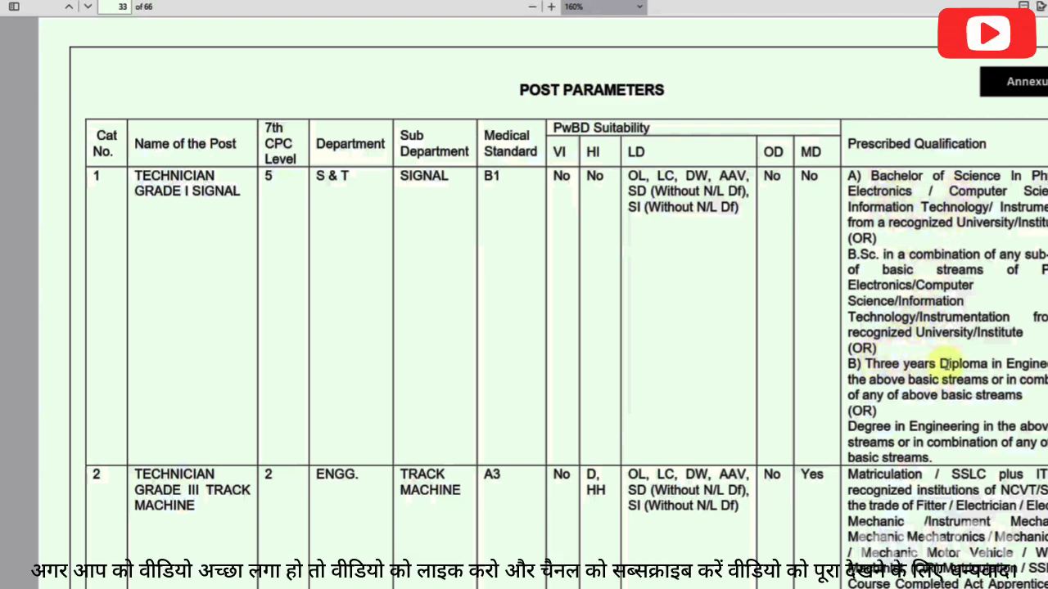
scroll(909, 364, "down", 5)
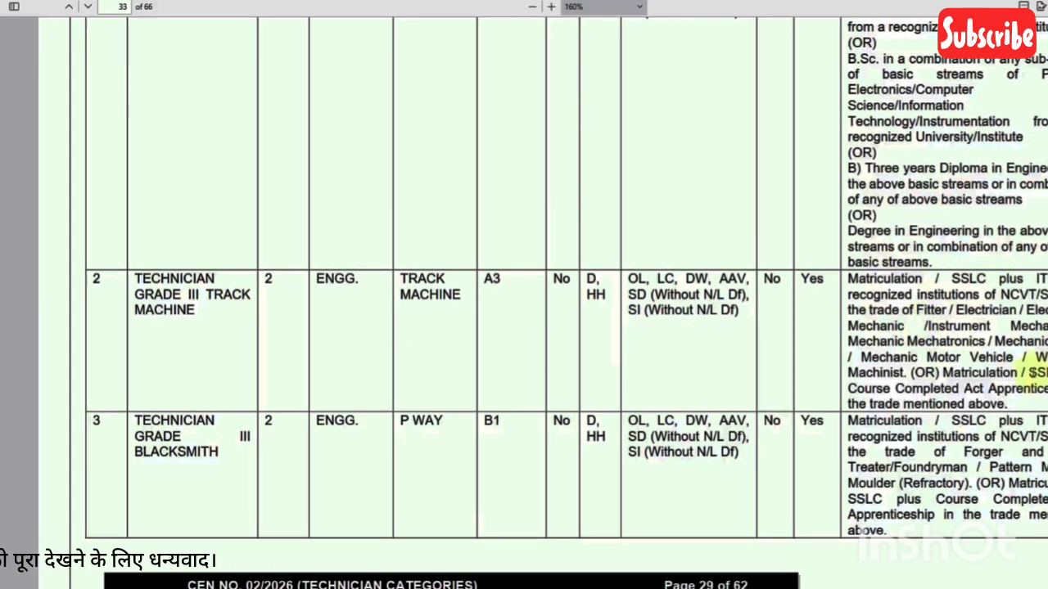
scroll(979, 401, "down", 8)
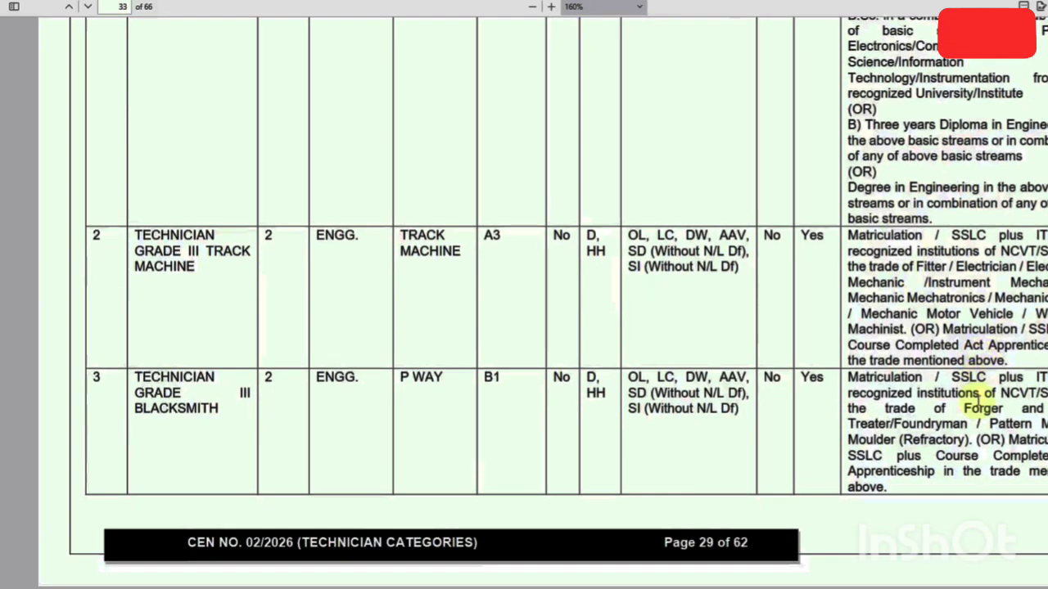
scroll(982, 354, "down", 10)
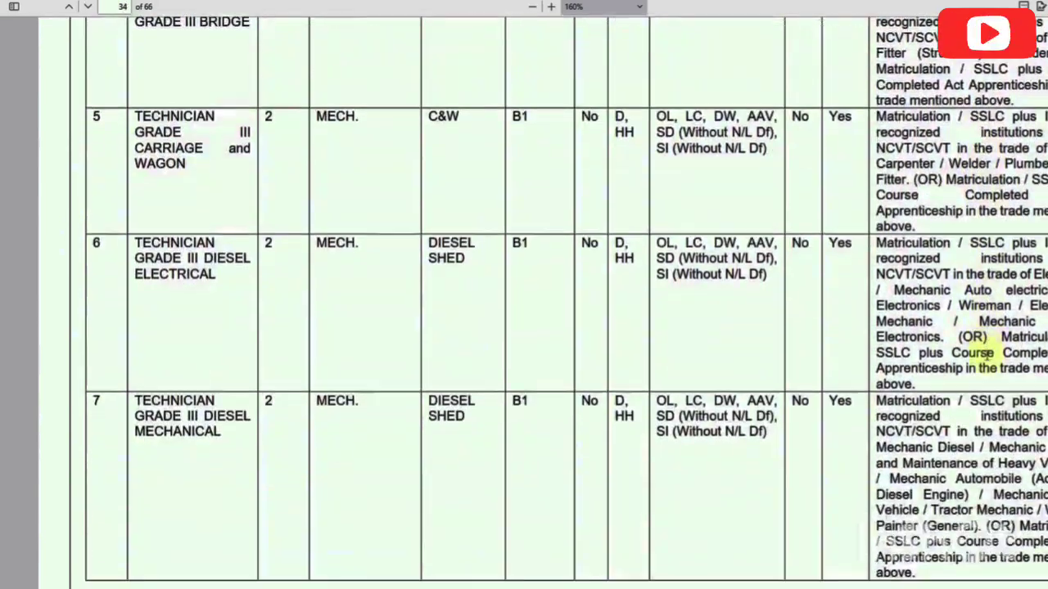
scroll(988, 353, "down", 10)
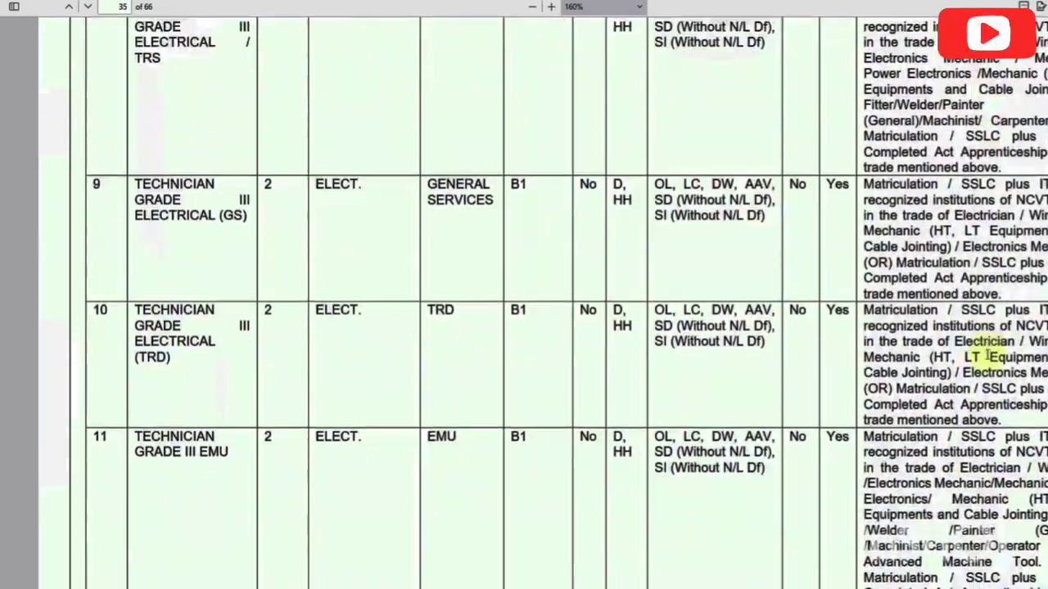
scroll(988, 353, "down", 10)
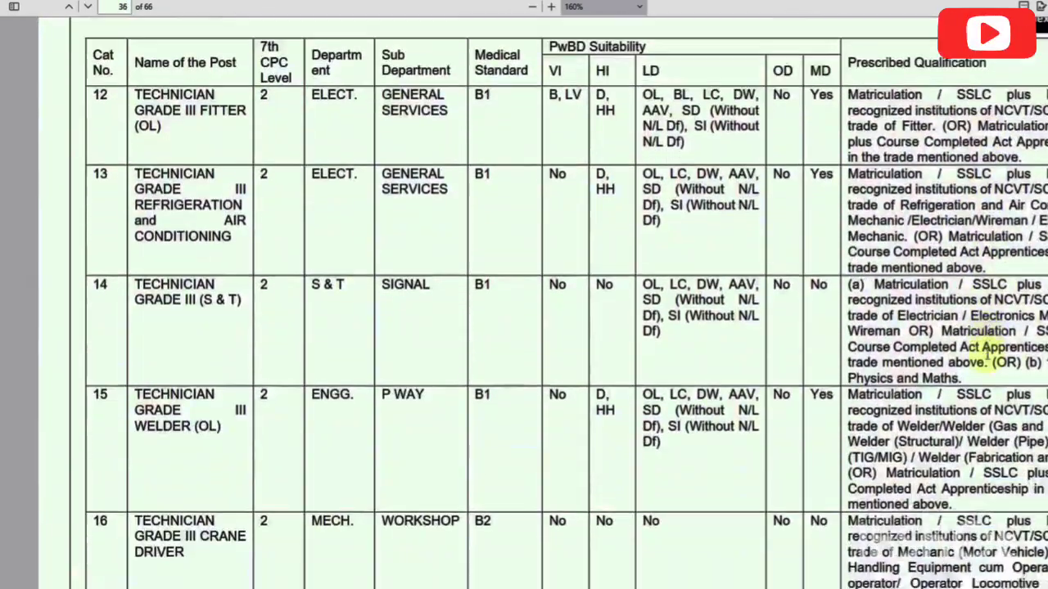
scroll(990, 361, "down", 5)
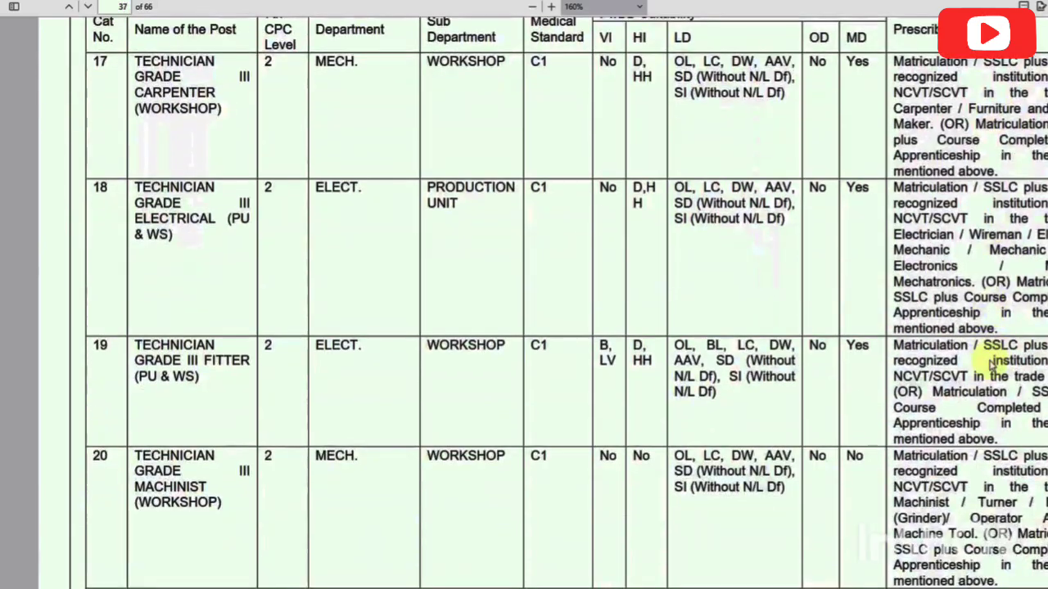
scroll(991, 360, "down", 10)
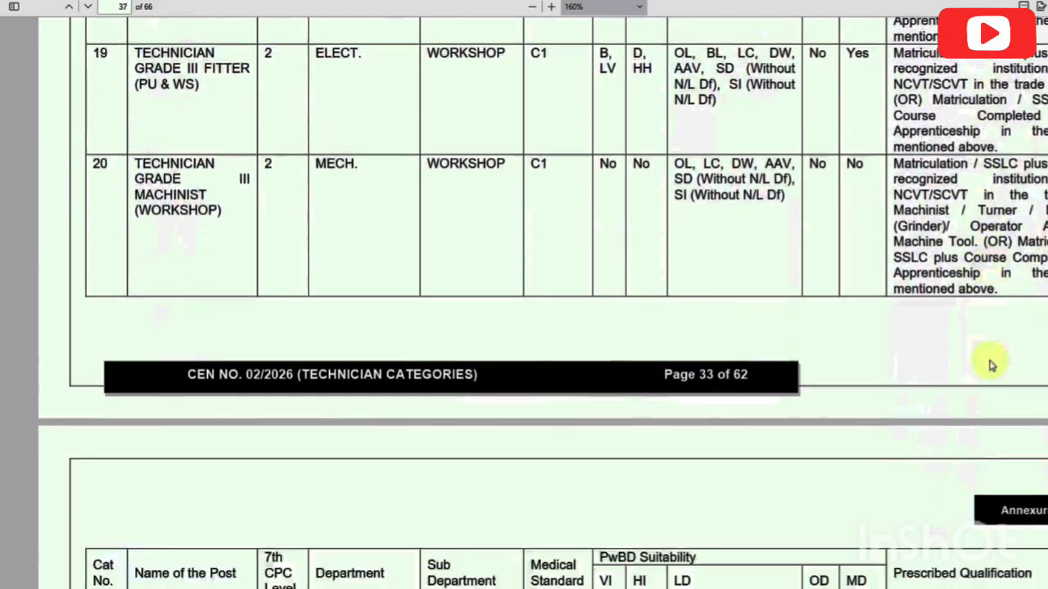
scroll(991, 360, "down", 10)
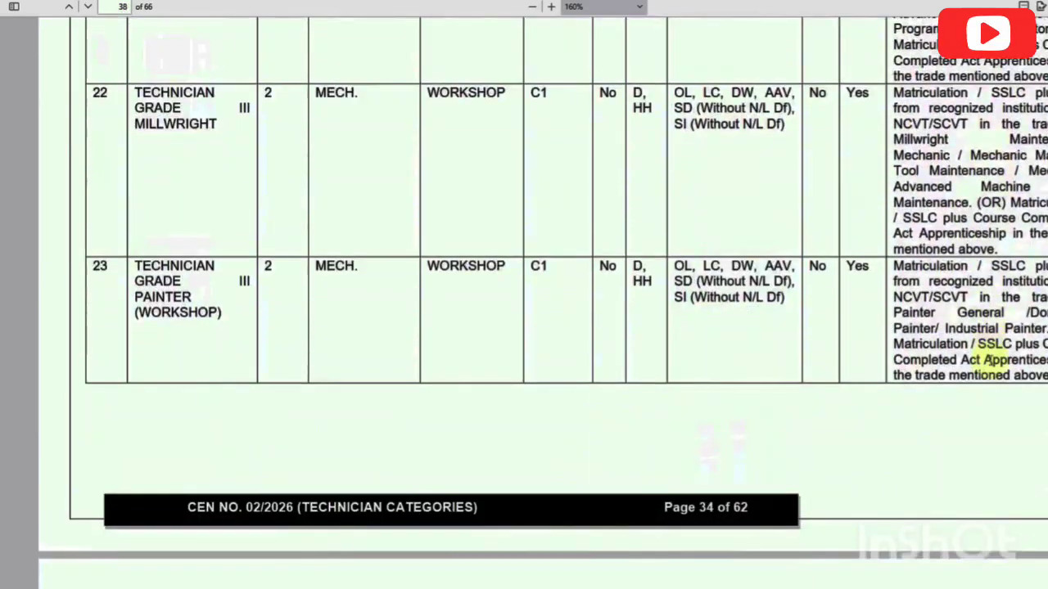
scroll(992, 362, "down", 5)
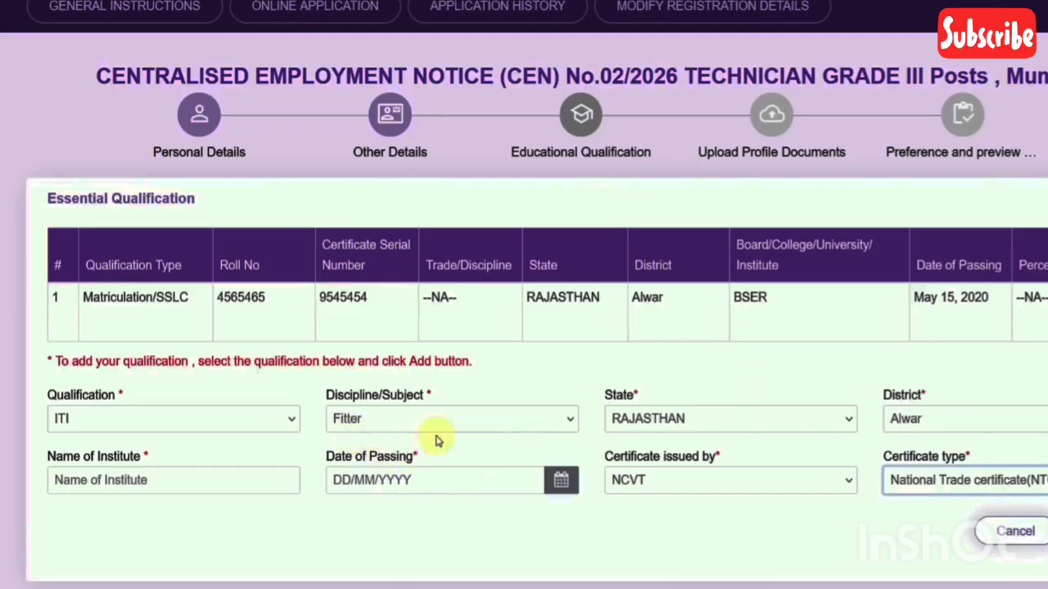
- Review the Upload Documents page for the live photograph capture options and the photograph and signature specifications
scroll(859, 500, "down", 1)
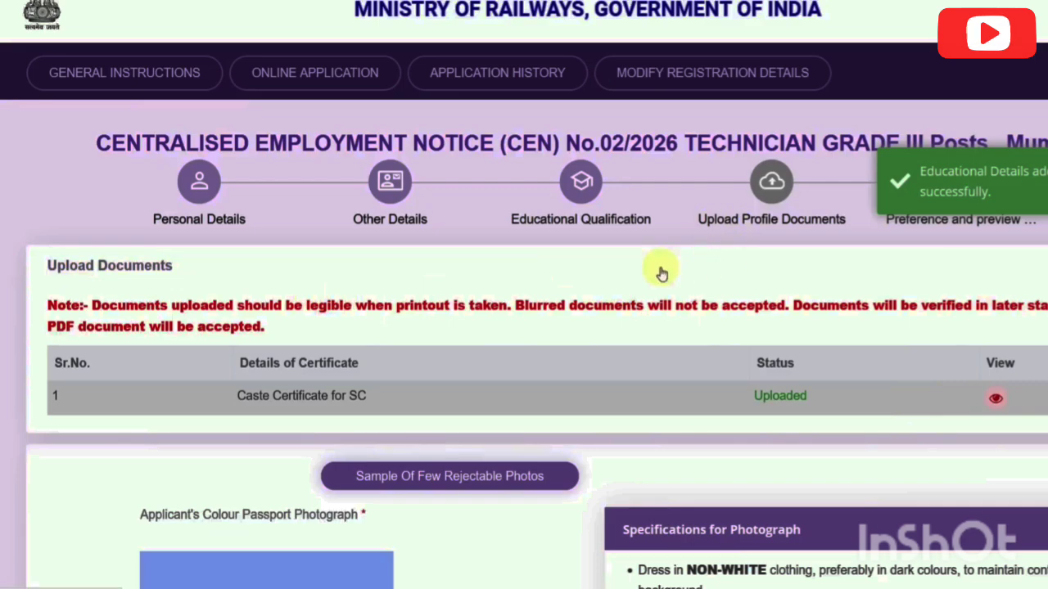
scroll(661, 274, "down", 5)
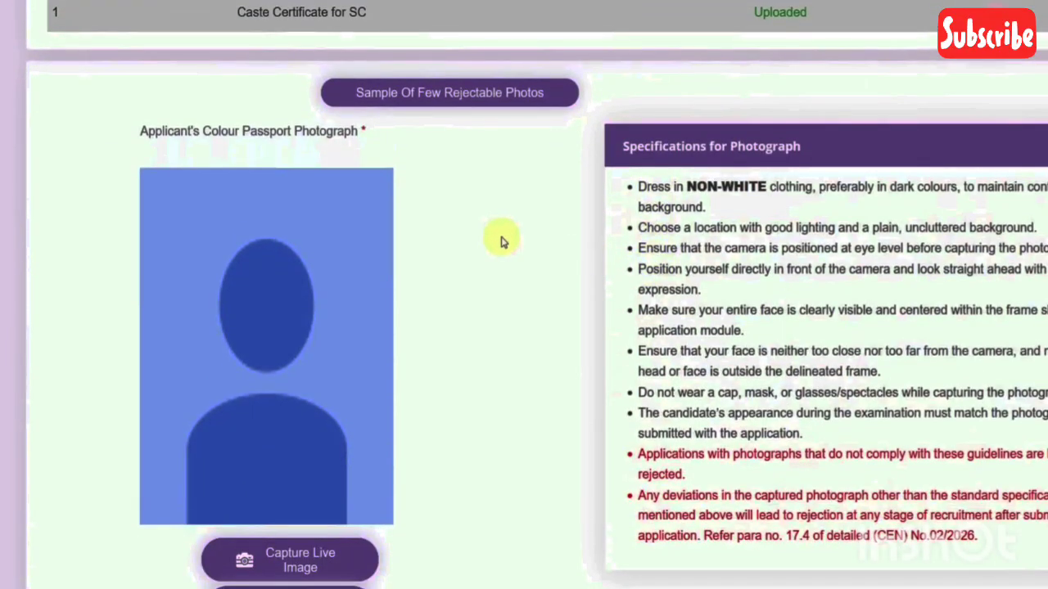
scroll(503, 240, "down", 1)
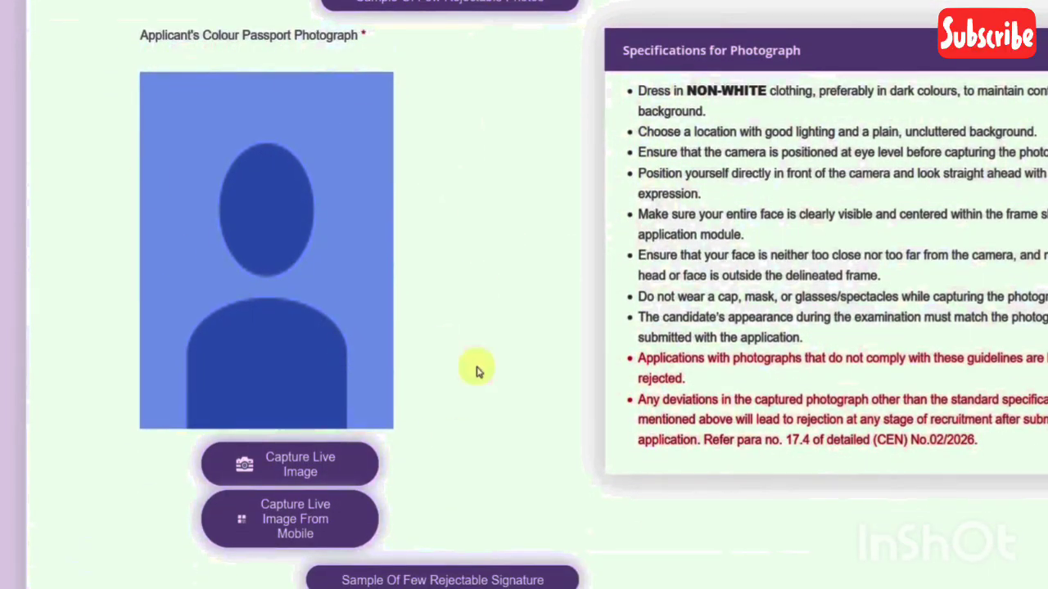
scroll(491, 370, "down", 5)
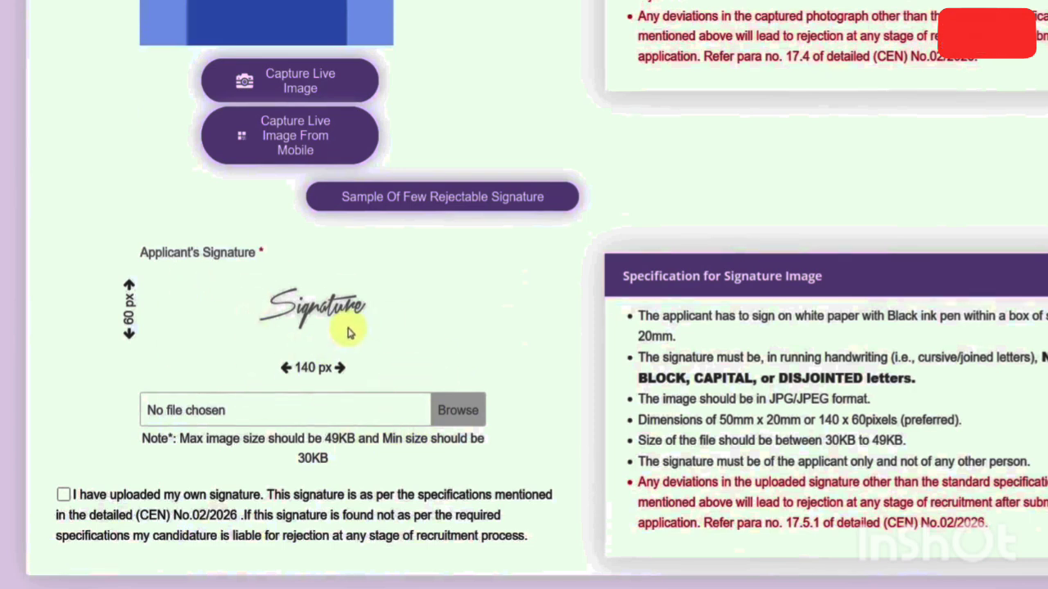
scroll(347, 332, "down", 2)
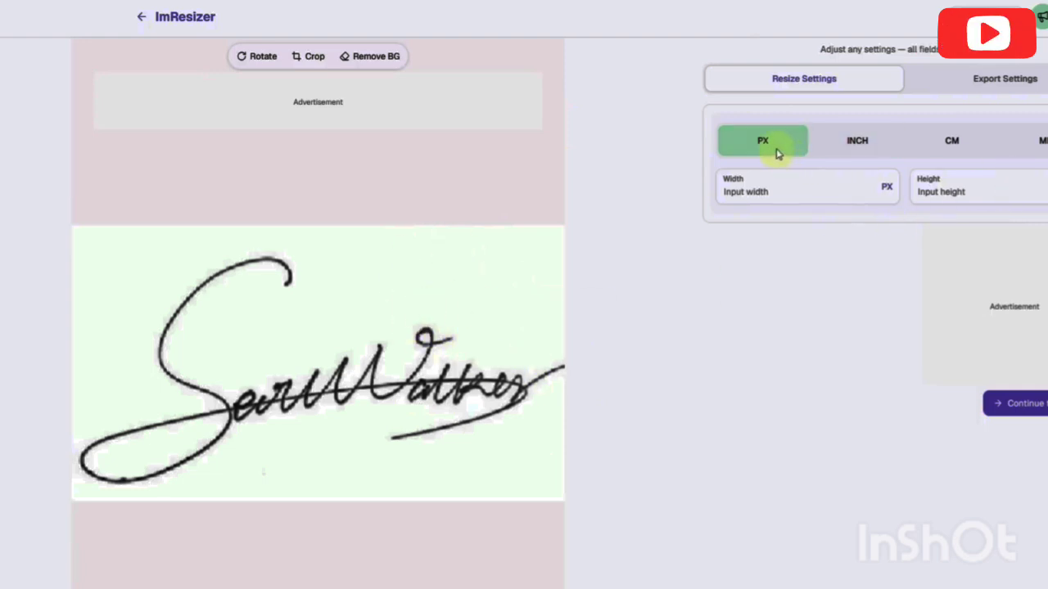
- In ImResizer, set the signature image's size to 140 px wide and 60 px high
left_click(762, 192)
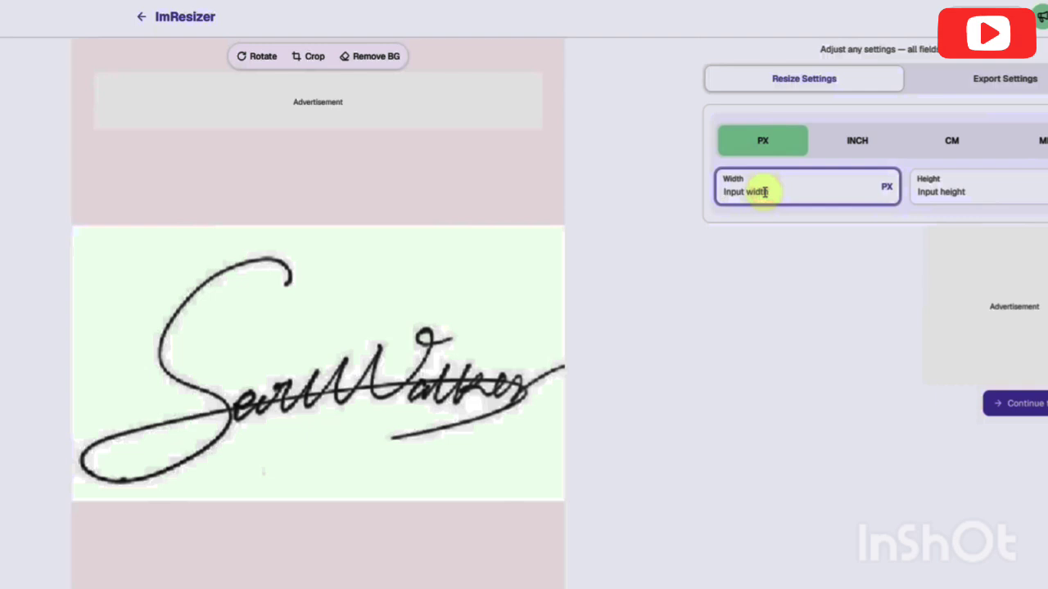
type("140")
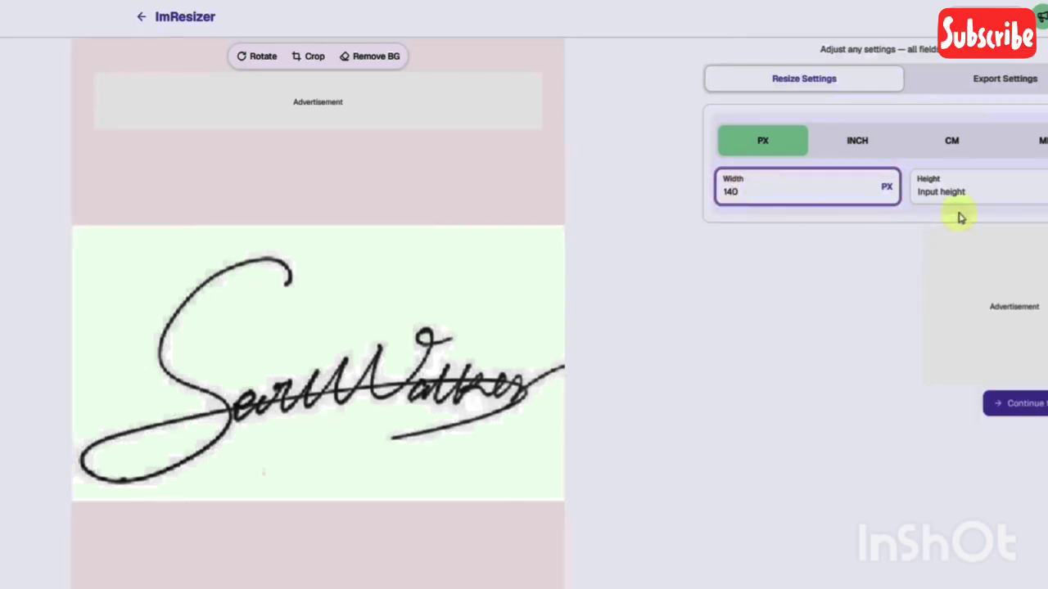
left_click(965, 192)
type("60")
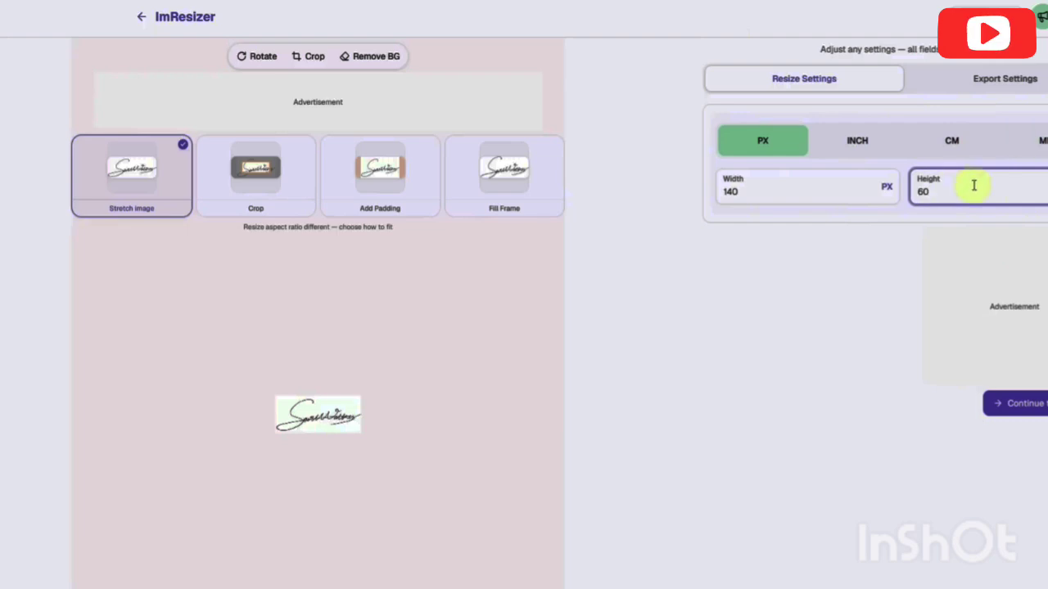
left_click(880, 286)
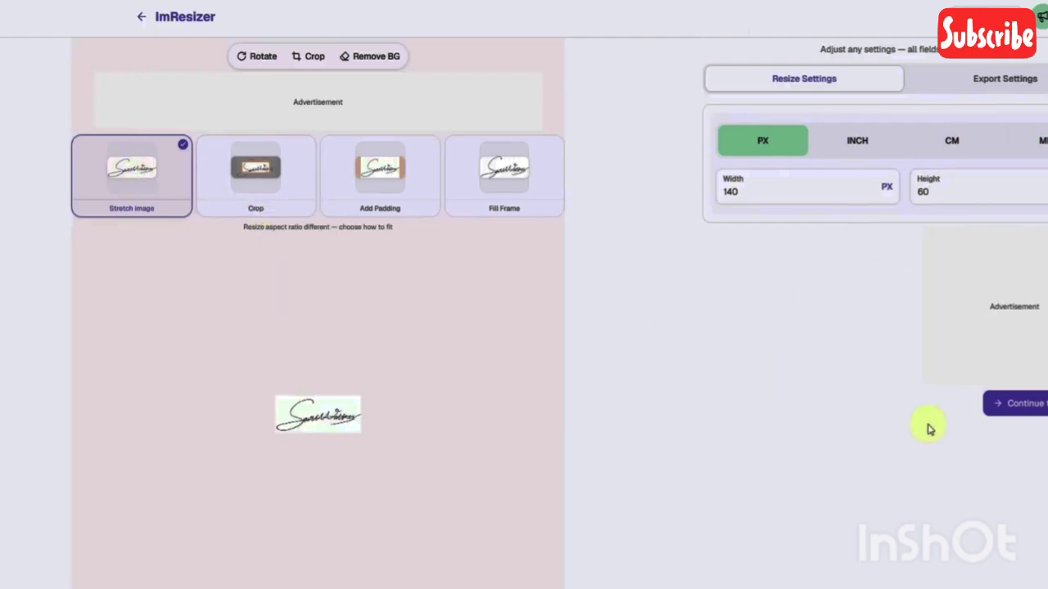
- Finish the resized signature image, compress it in Pi7 Image Tool for the portal's size limit, and download the result
left_click(1040, 410)
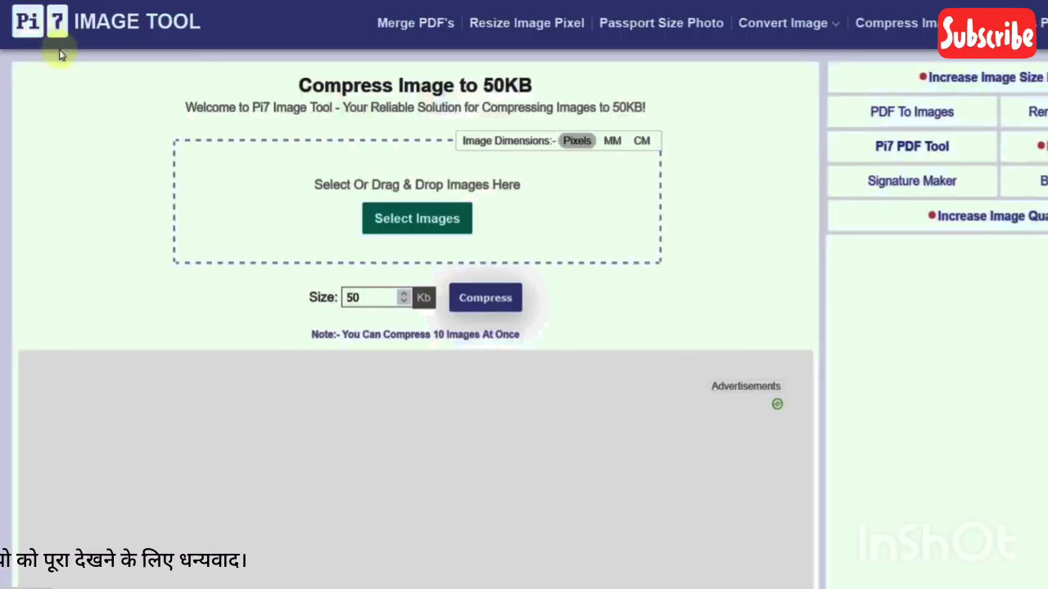
left_click(423, 230)
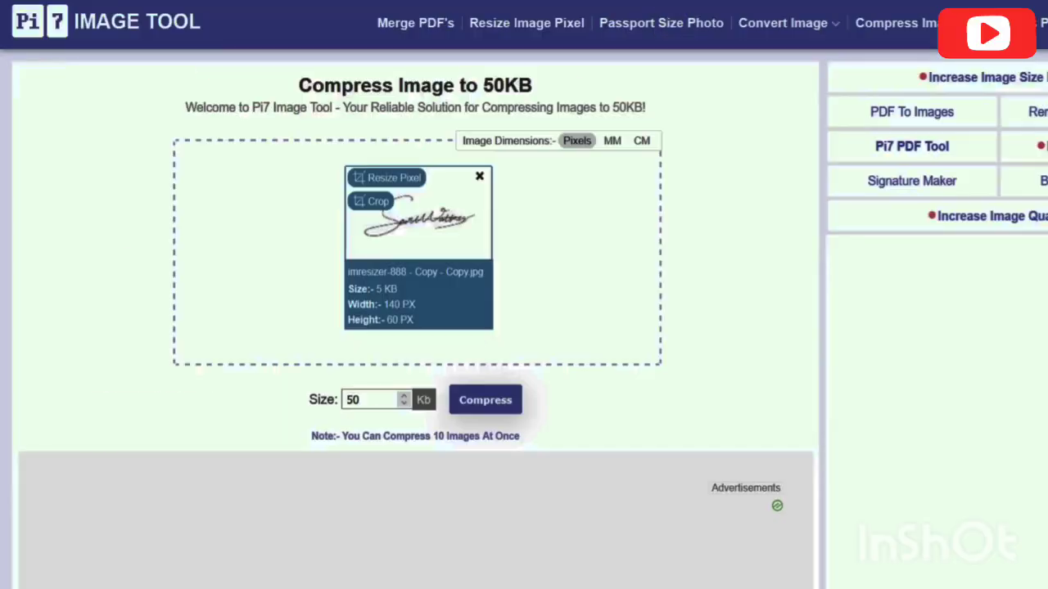
double_click(369, 399)
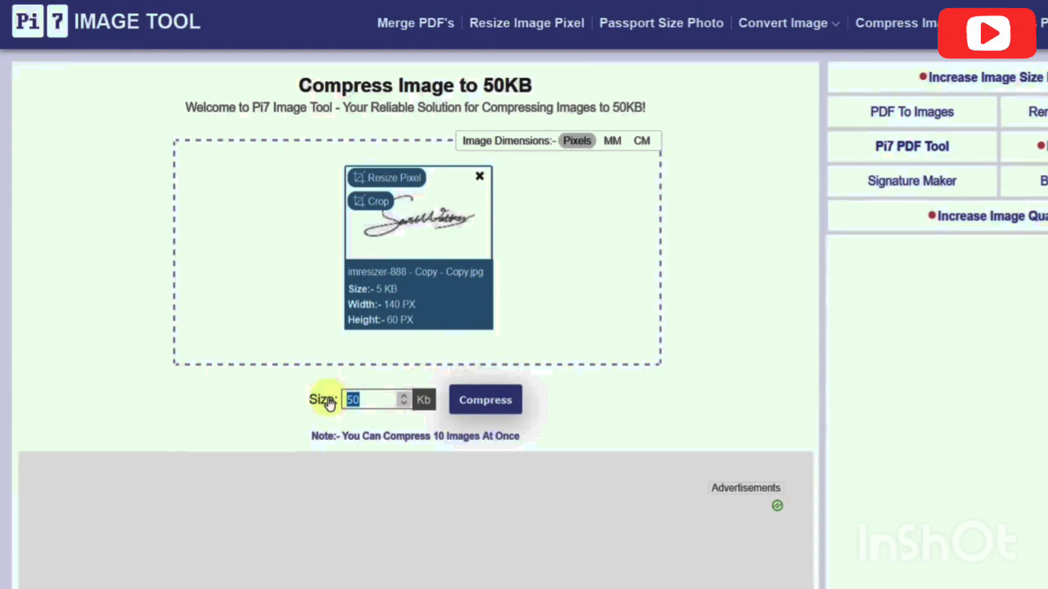
left_click(472, 403)
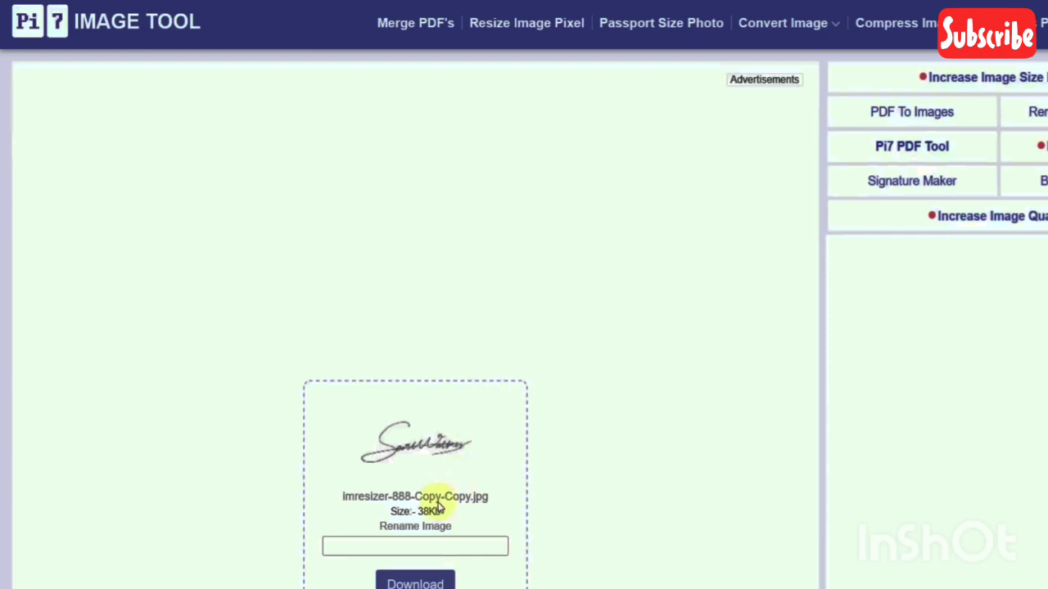
left_click(424, 584)
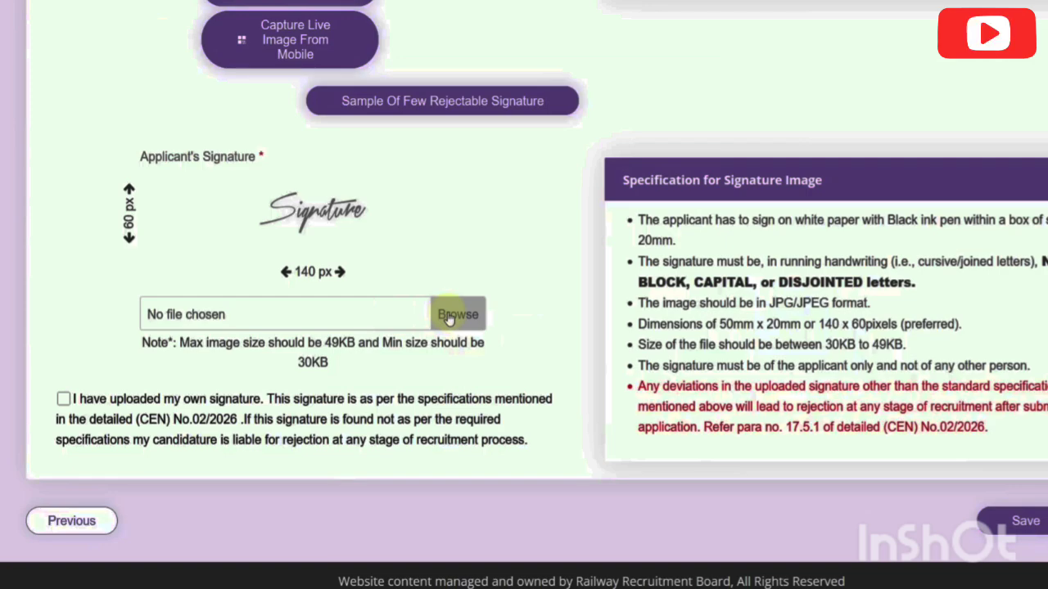
- Upload imresizer-888-Copy-Copy.jpg as the applicant's signature in the RRB application and accept its crop
left_click(455, 315)
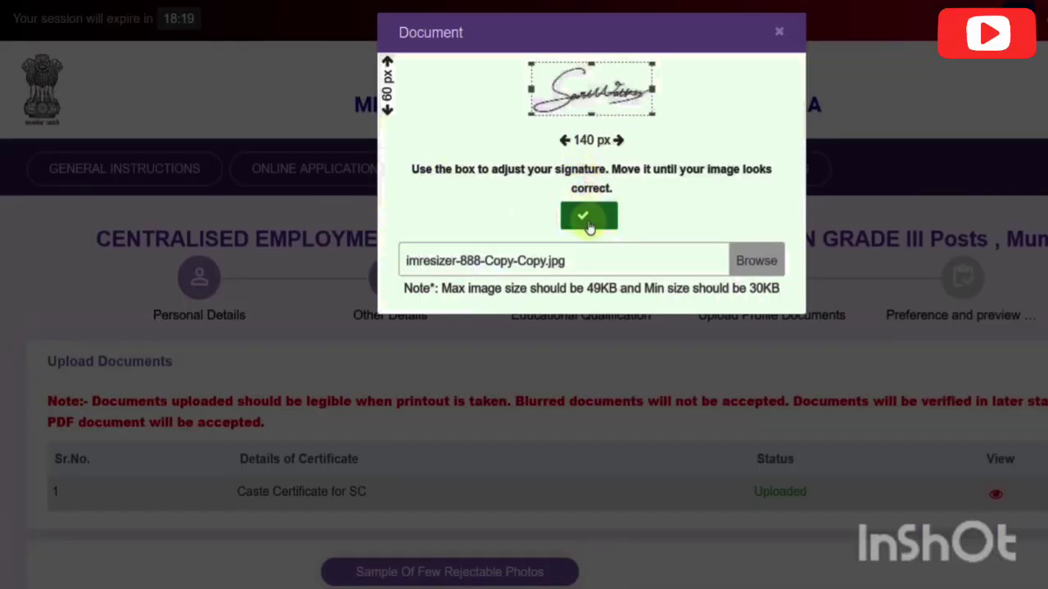
left_click(588, 218)
scroll(570, 302, "down", 10)
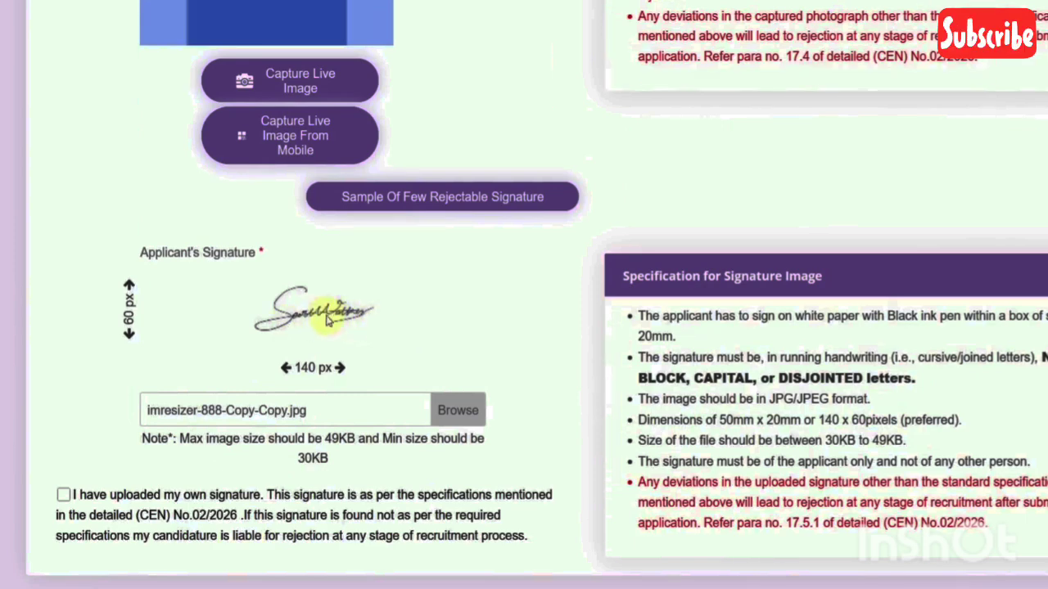
scroll(332, 318, "down", 3)
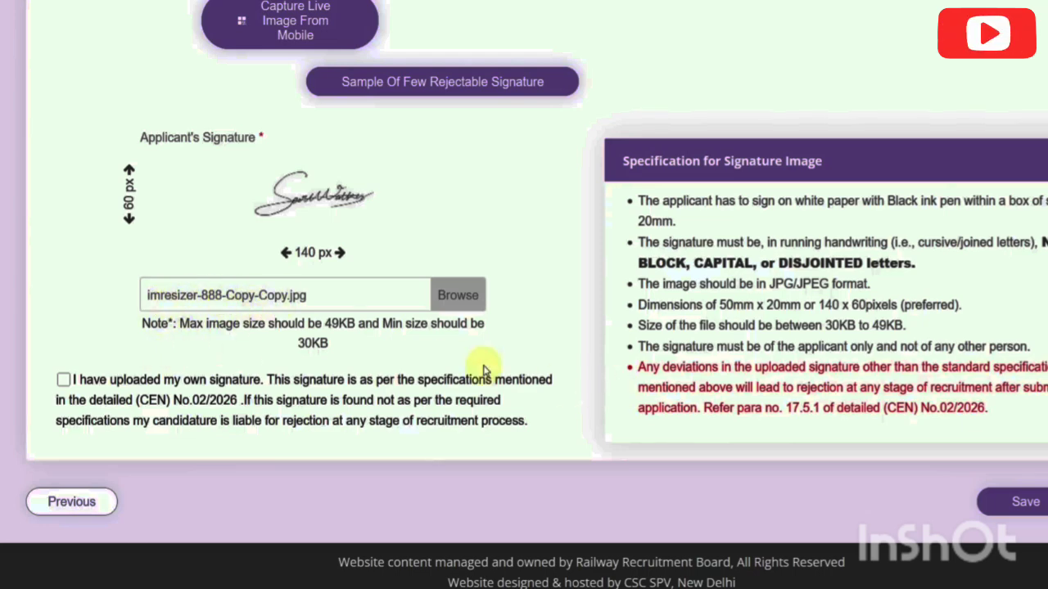
- Try to capture the applicant's live photograph with the computer's camera, answering No to the twin question
scroll(480, 364, "up", 3)
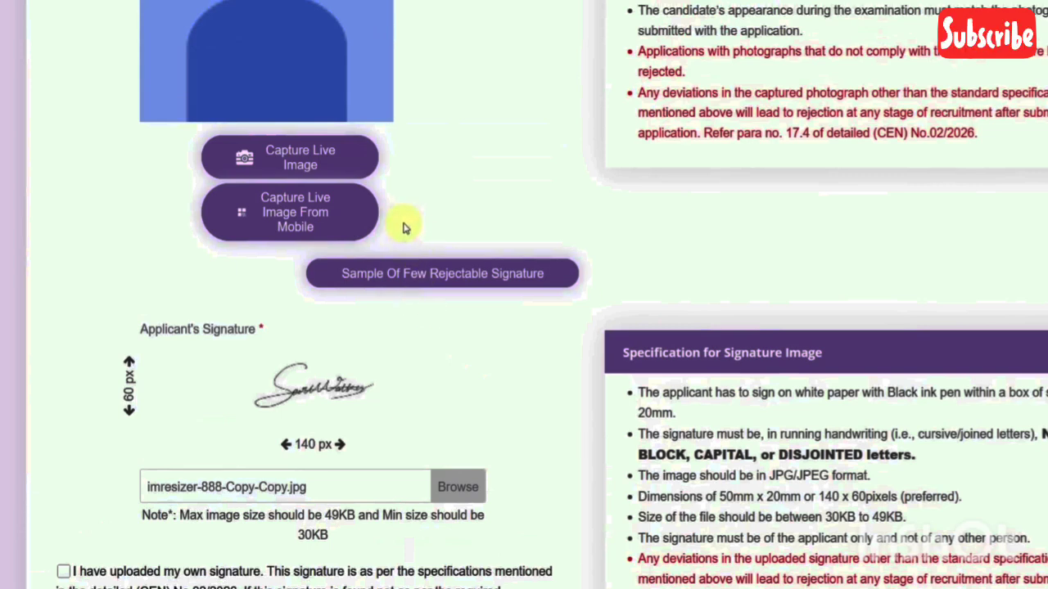
left_click(318, 172)
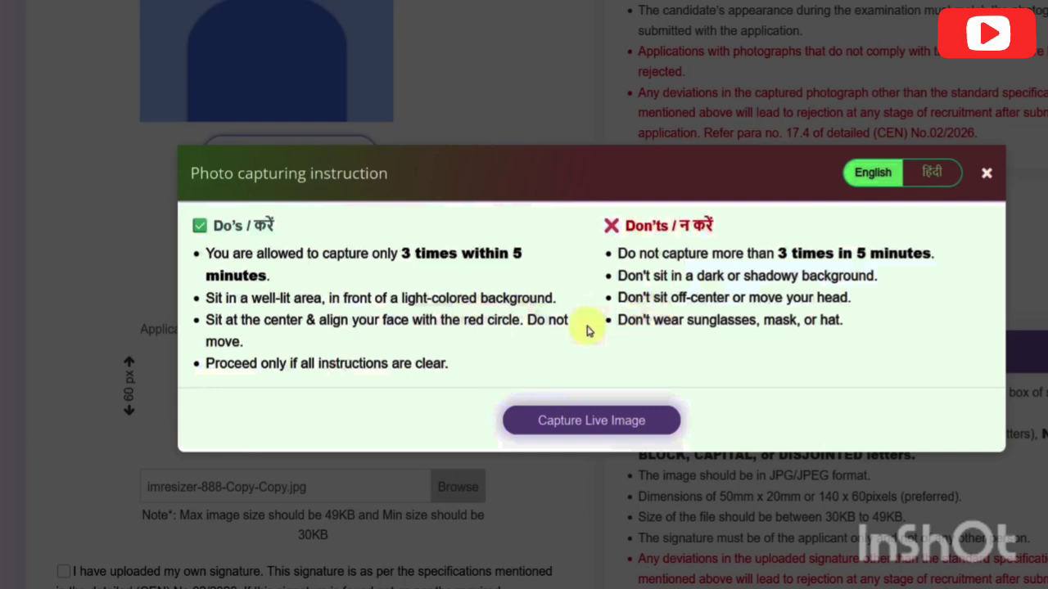
left_click(587, 423)
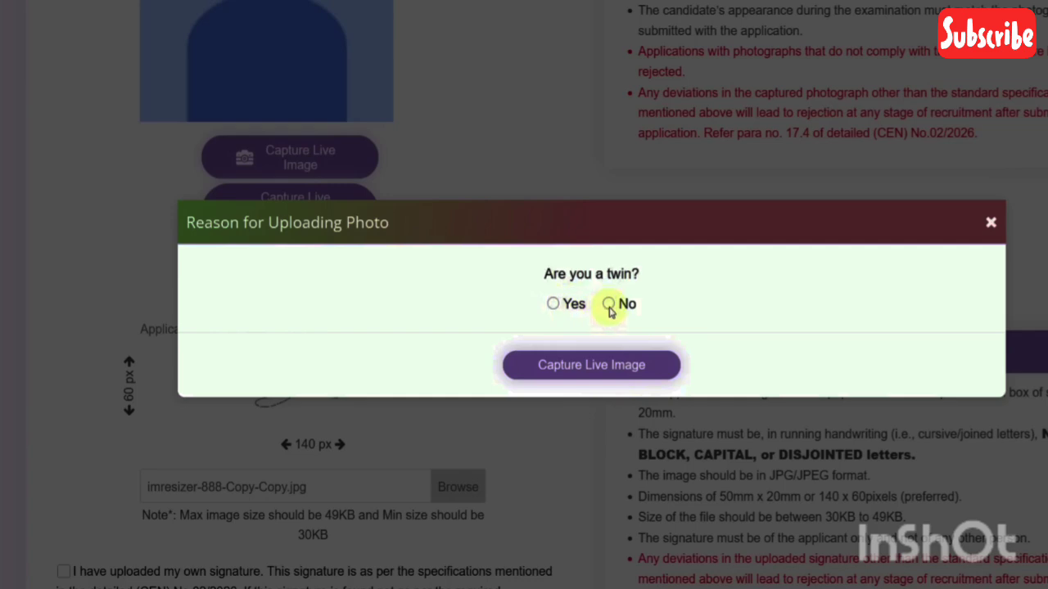
left_click(601, 369)
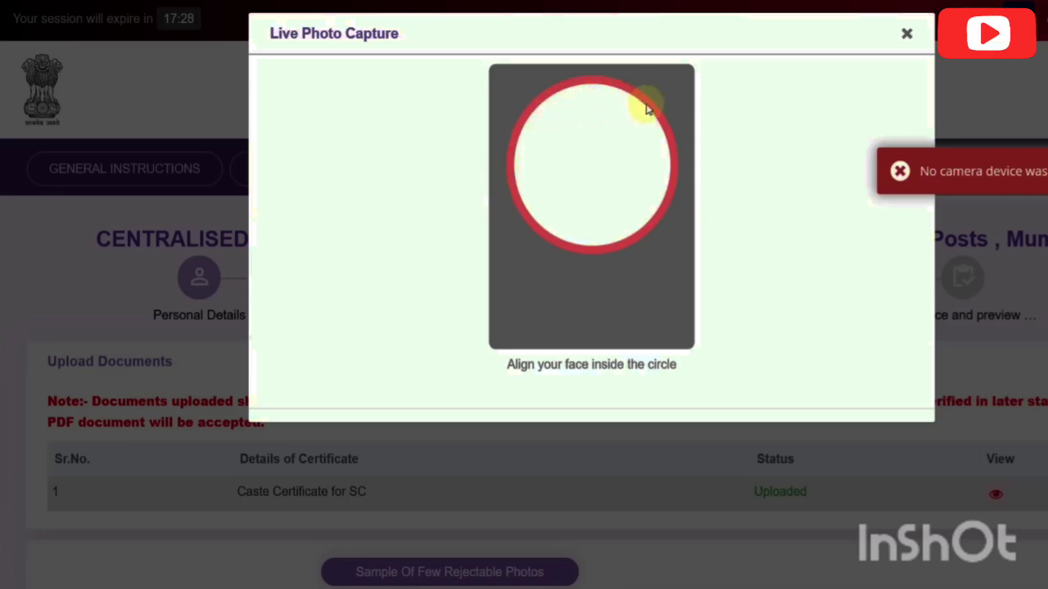
left_click(906, 33)
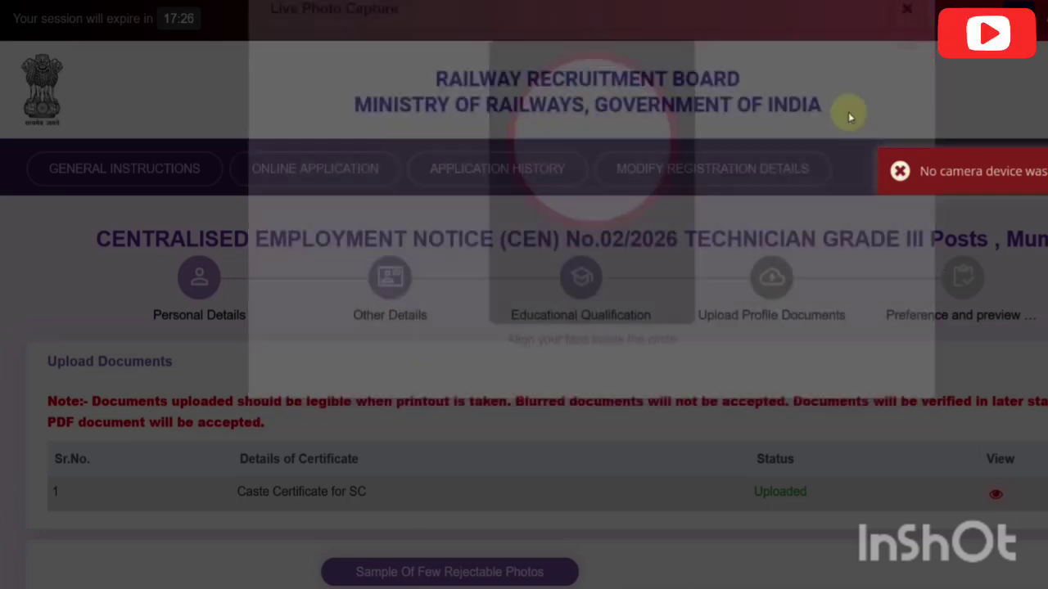
- Start the applicant's live photograph capture from a mobile phone
scroll(639, 338, "down", 5)
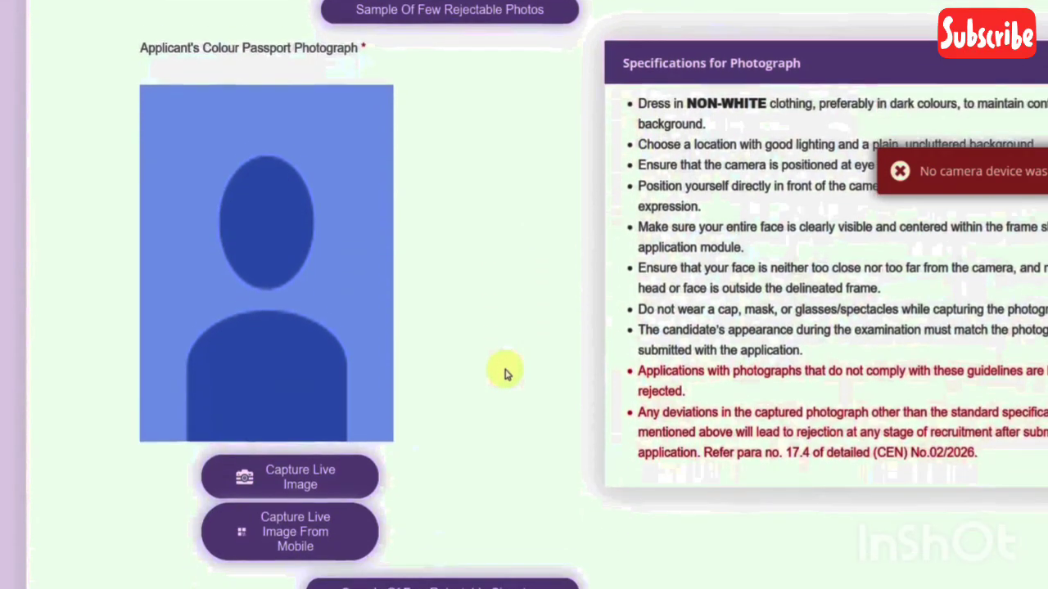
scroll(505, 373, "down", 1)
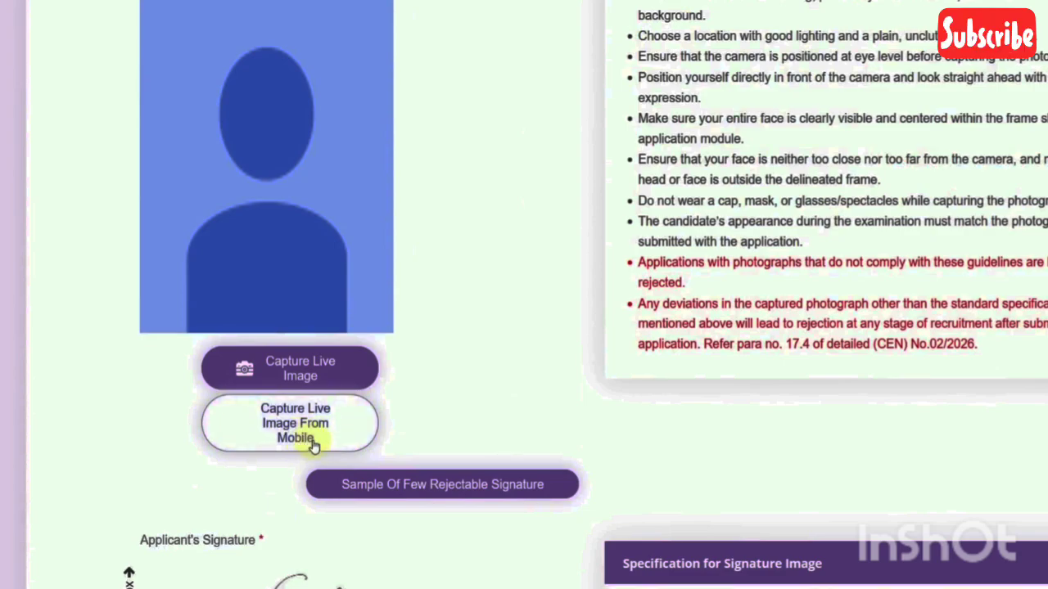
left_click(309, 443)
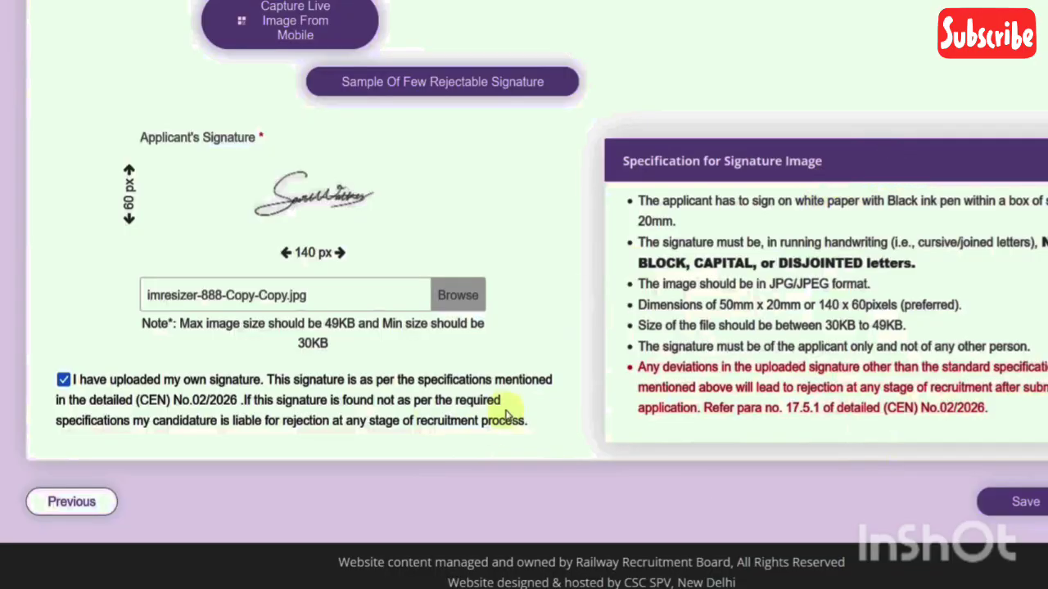
- Accept the own-signature declaration and save the uploaded documents to continue to the post preferences
left_click(1023, 506)
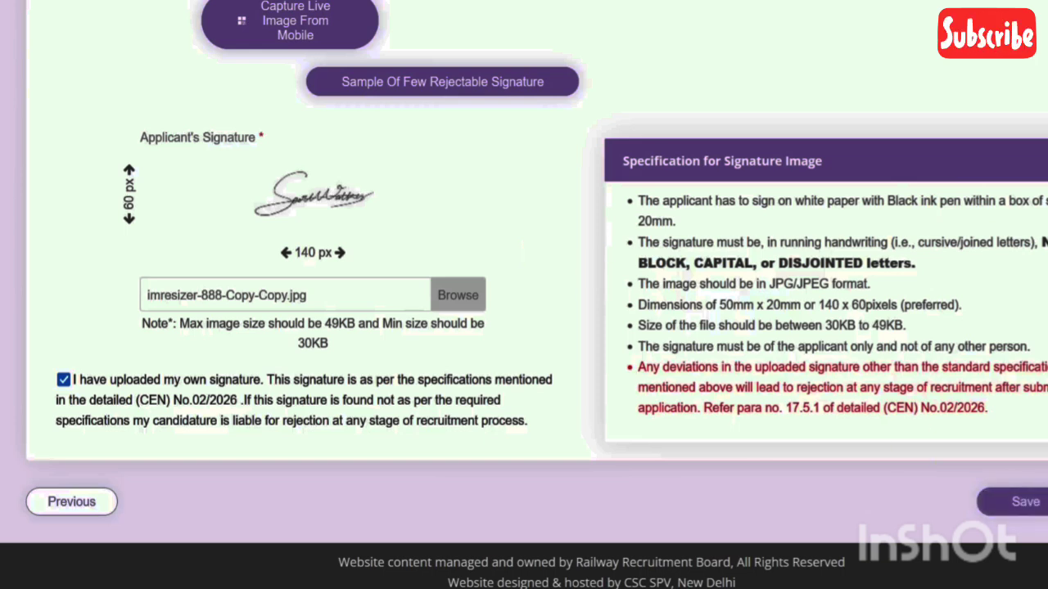
left_click(1020, 502)
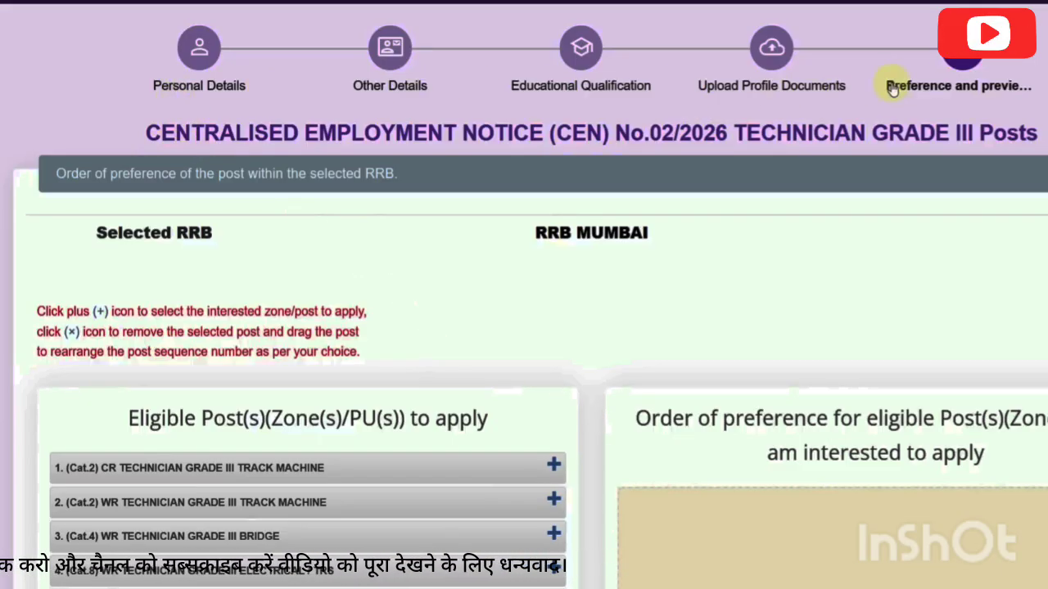
- Order the post preferences: CR Track Machine, WR EMU, CR Fitter (OL), CR EMU, WR Bridge, WR Track Machine, WR Electrical/TRS, CR Fitter (PU & WS)
scroll(491, 323, "down", 4)
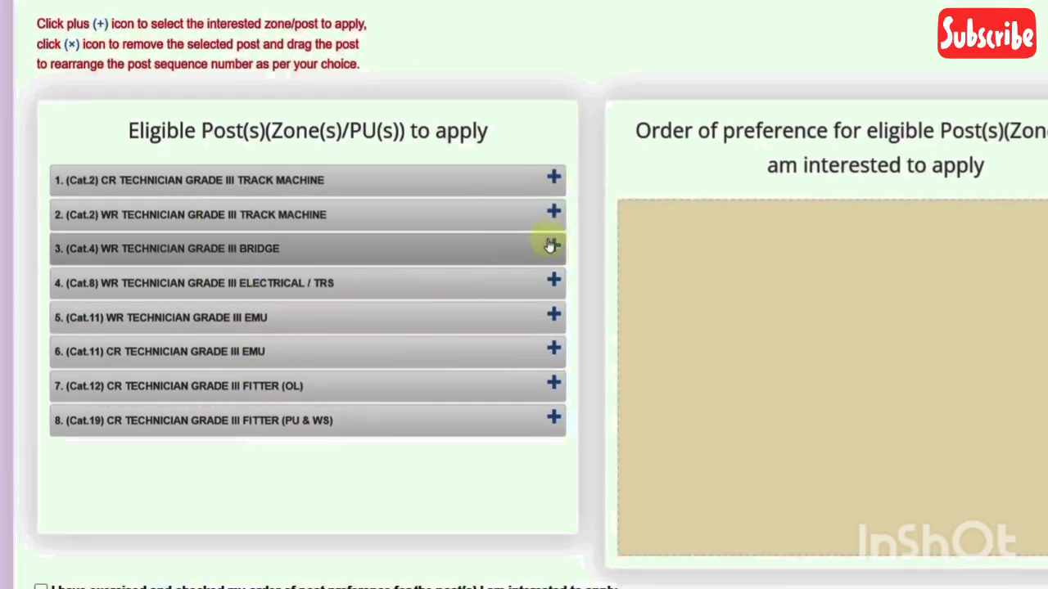
left_click(554, 184)
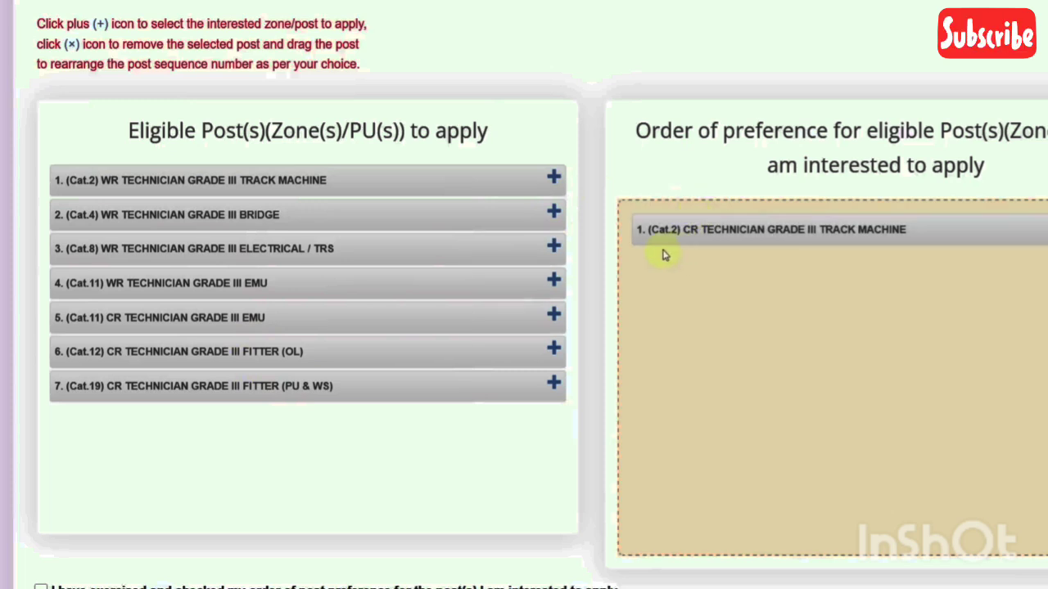
left_click(554, 281)
left_click(554, 315)
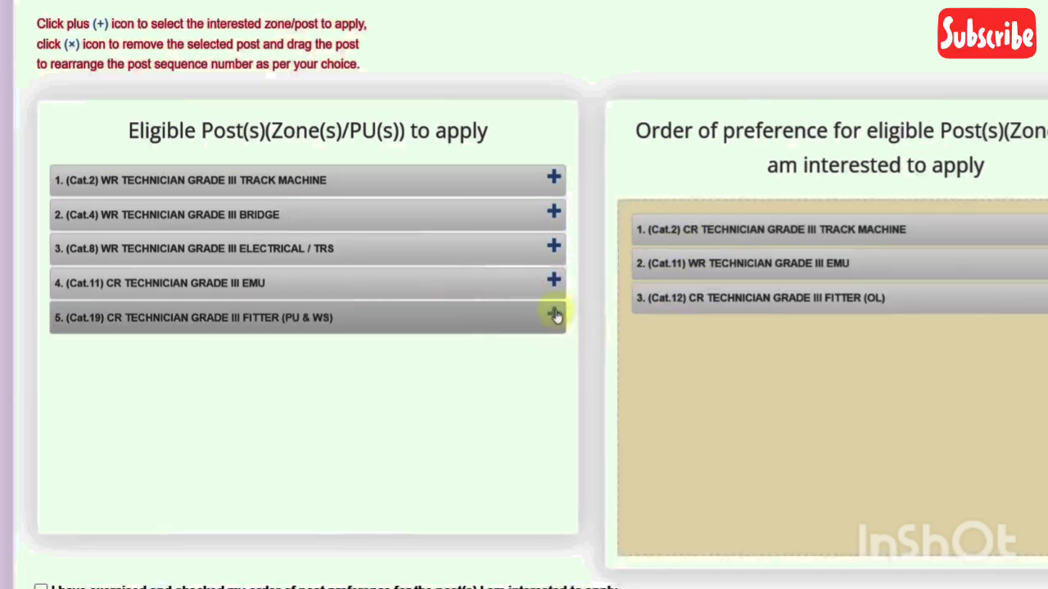
left_click(555, 281)
left_click(554, 215)
left_click(554, 177)
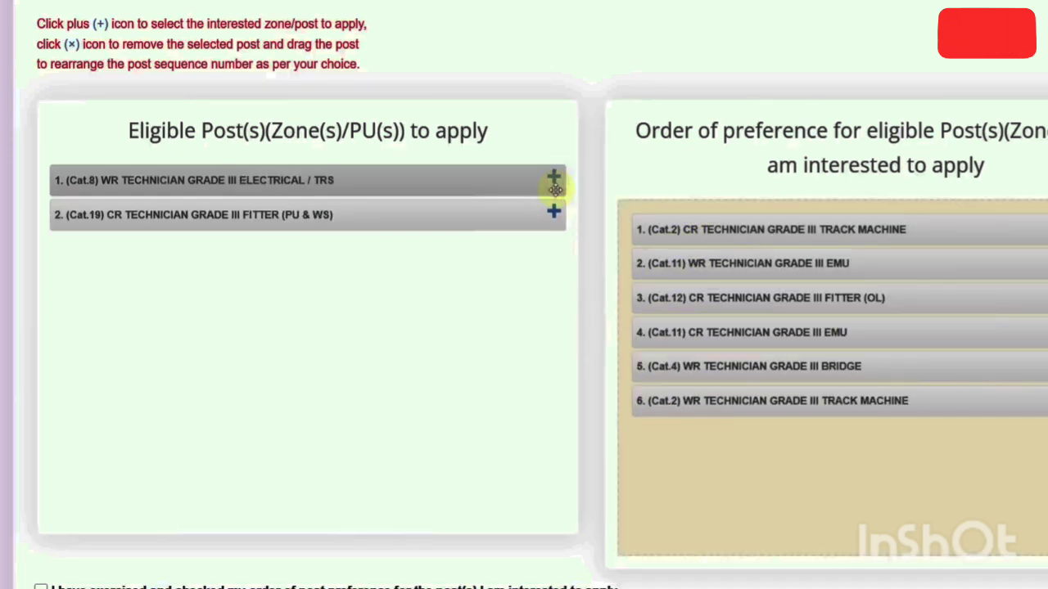
left_click(554, 177)
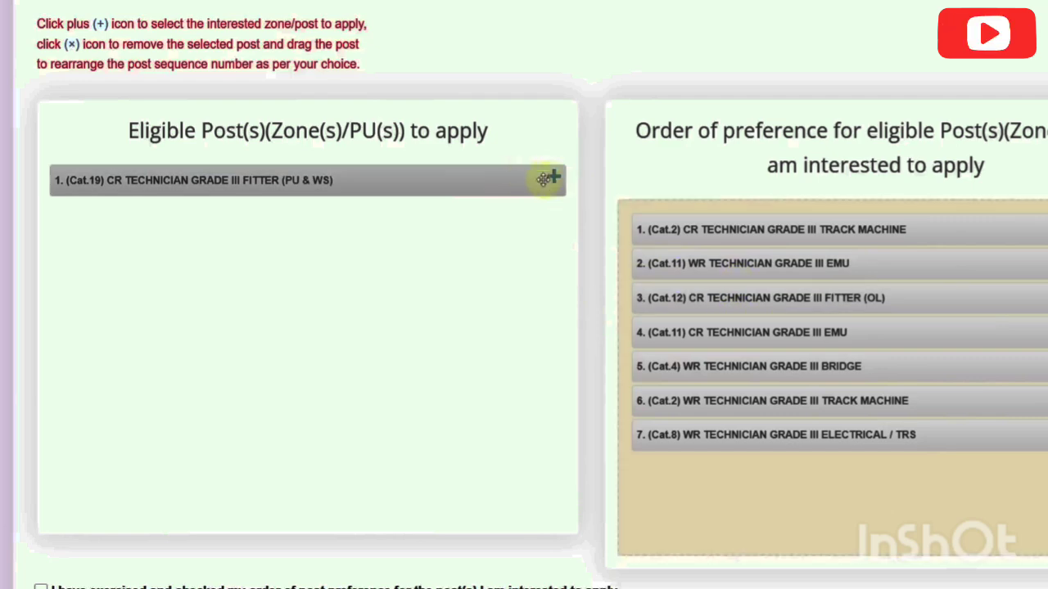
left_click(552, 179)
- Confirm that the order of post preference has been exercised and checked
scroll(348, 307, "down", 1)
scroll(348, 307, "down", 1)
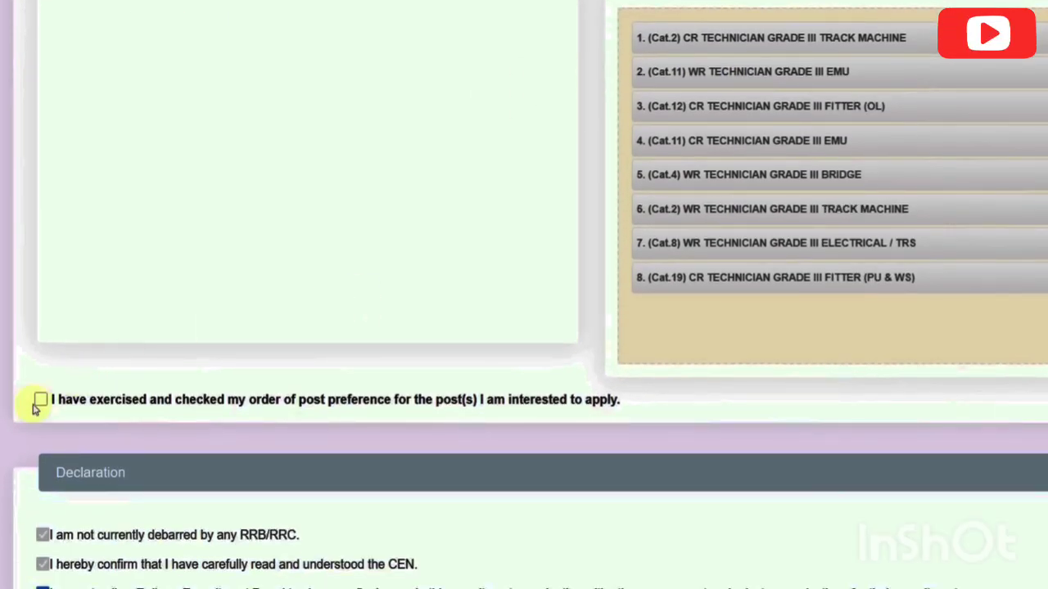
scroll(159, 416, "down", 3)
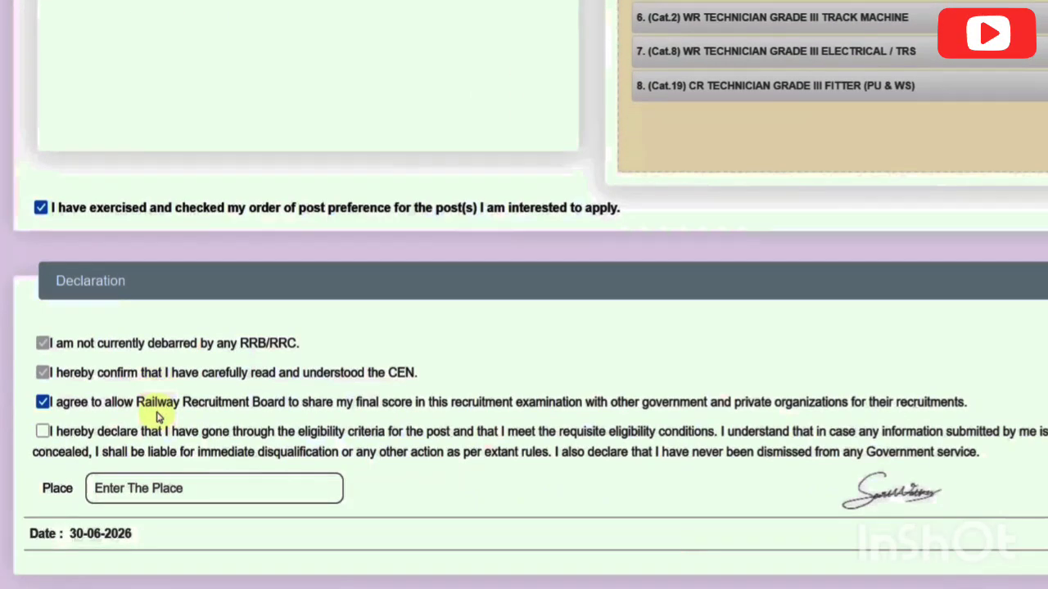
- Accept the eligibility declaration, enter ALWAR as its place, and save the preferences and declaration
left_click(41, 337)
left_click(137, 393)
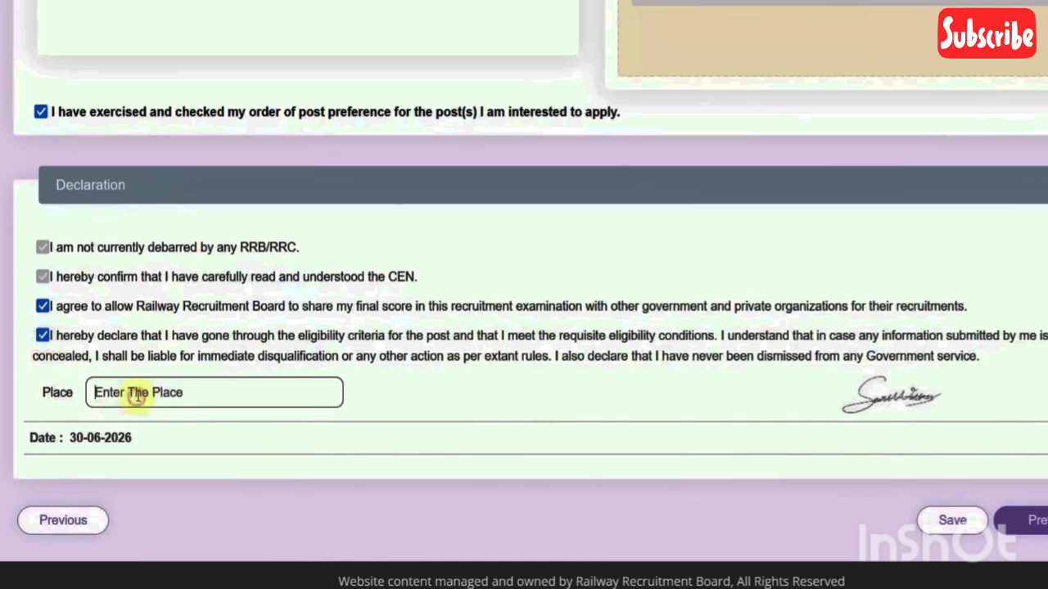
type("ALWAR")
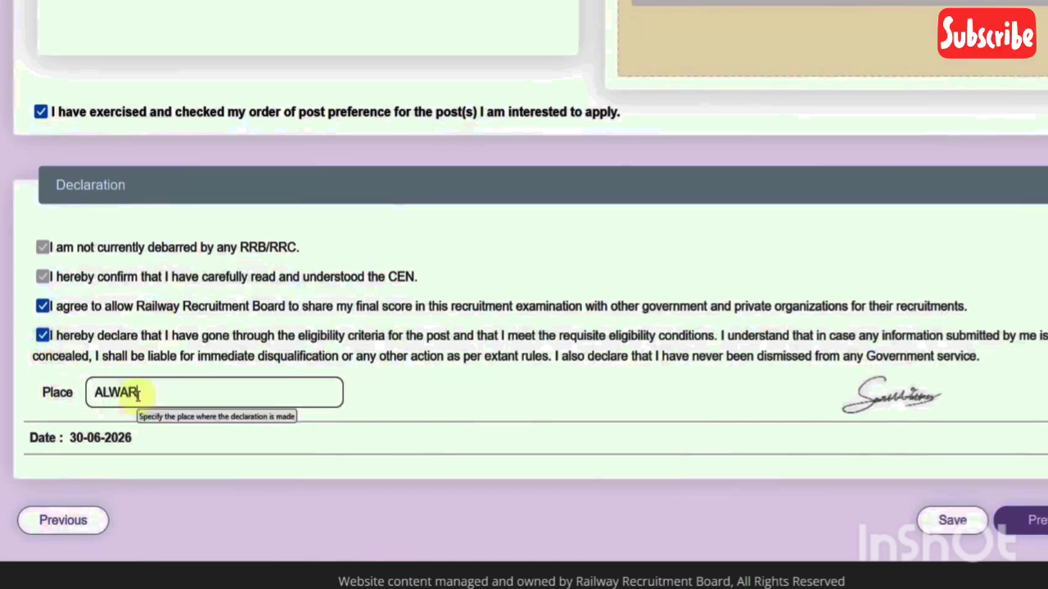
left_click(943, 528)
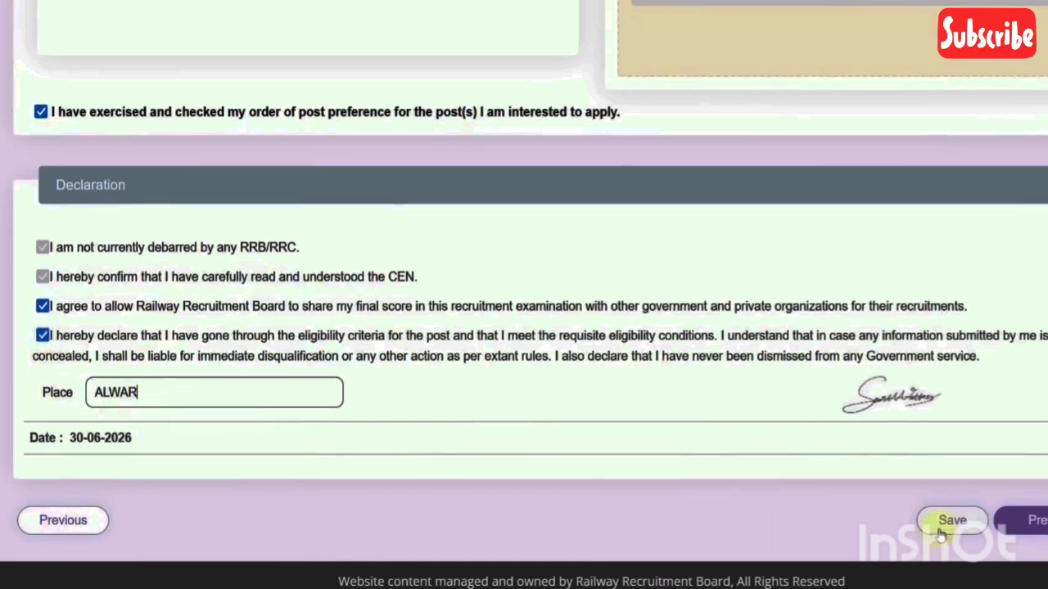